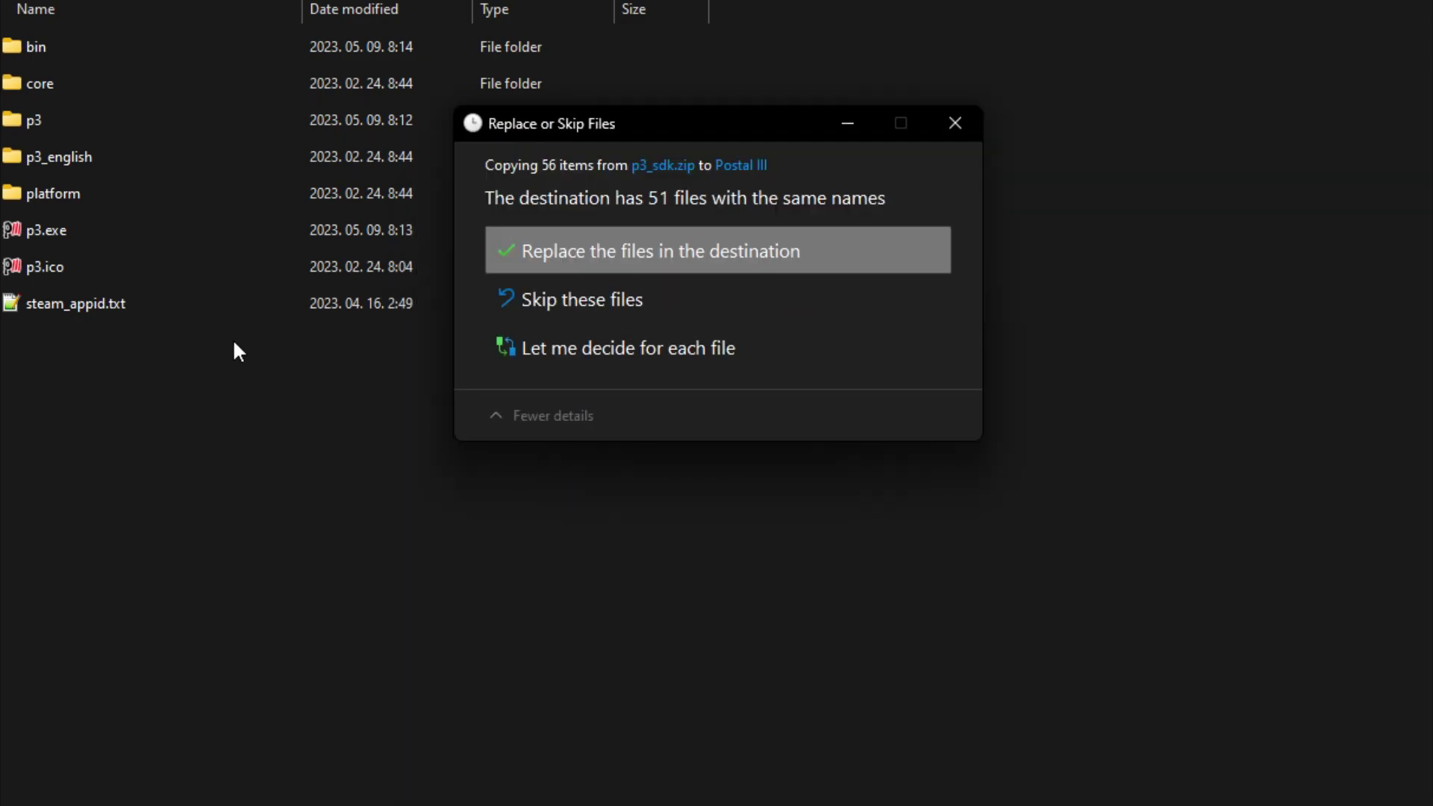
Copy the p3_sdk.zip contents into the Postal III folder and the Hammer++ build contents into the Source SDK Base 2013 folder, replacing existing files
left_click(569, 251)
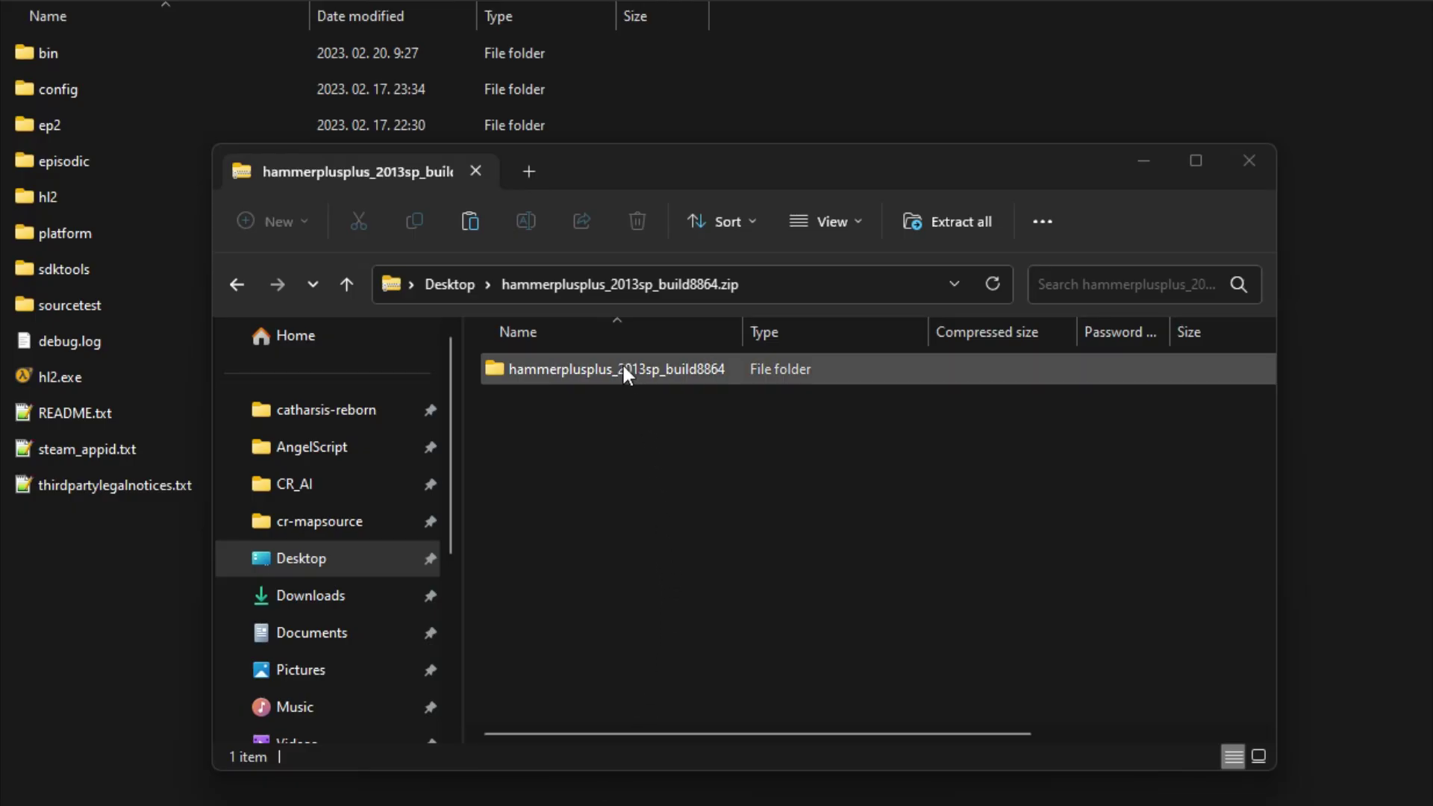
double_click(626, 377)
left_click_drag(556, 464, 104, 598)
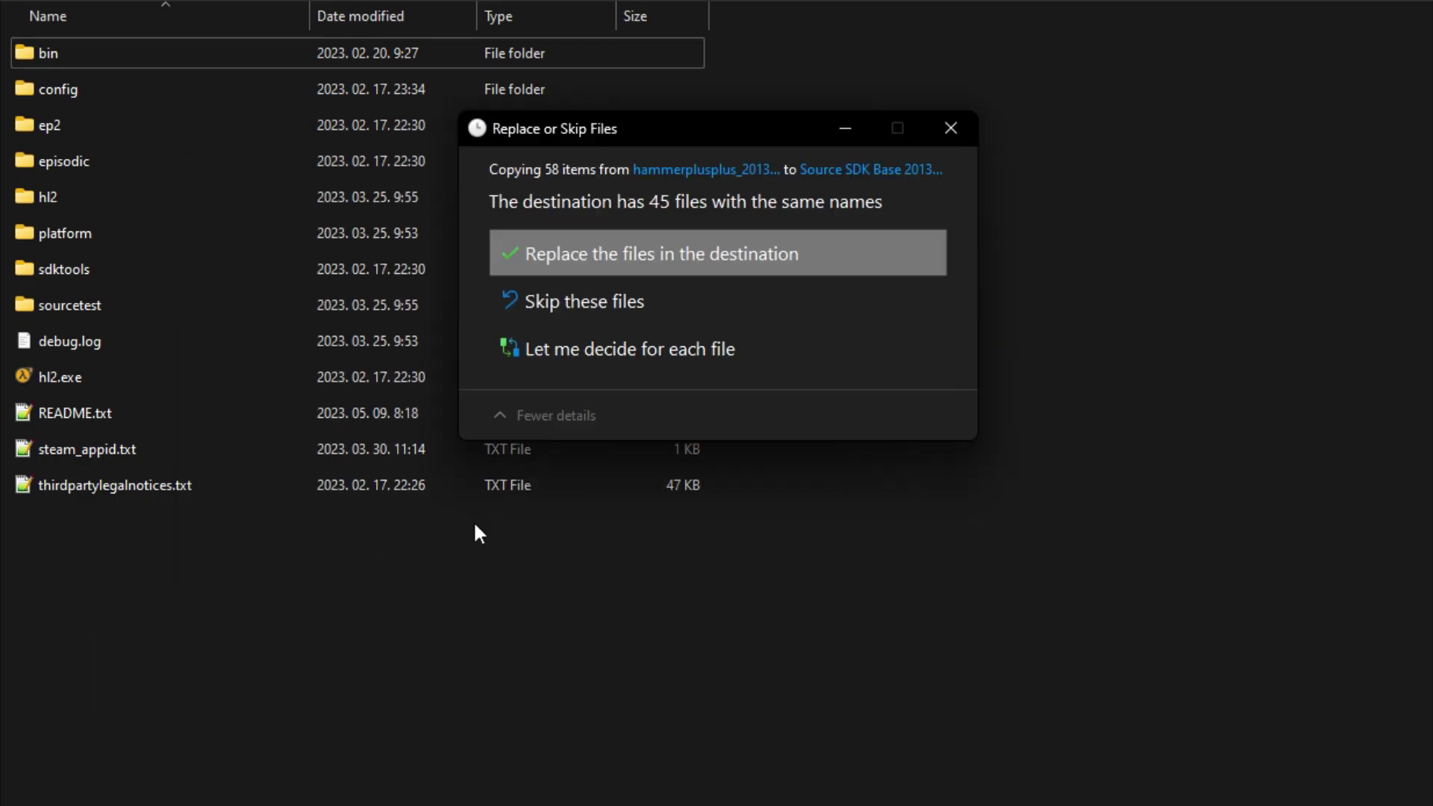
left_click(633, 258)
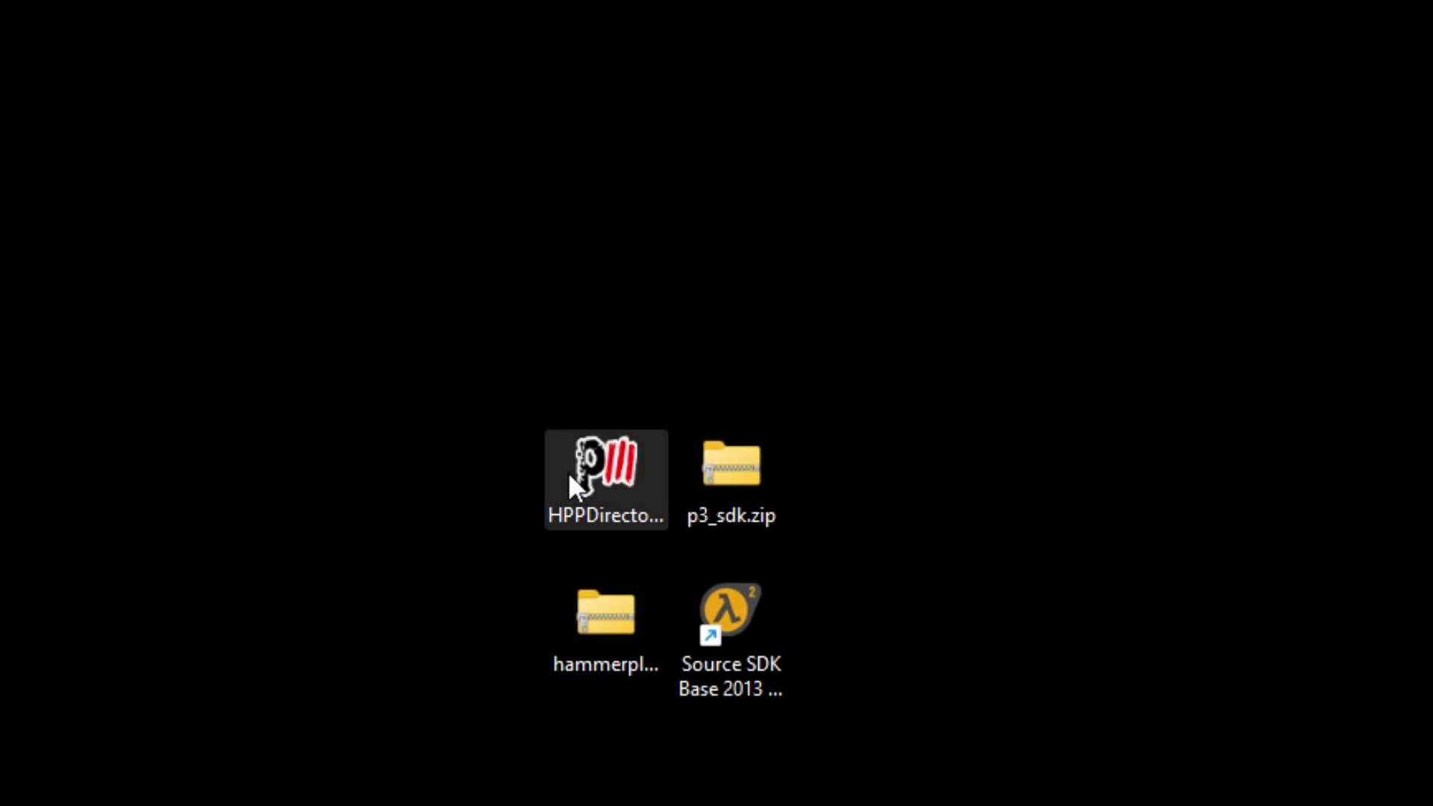
Open the Hammer++ Directory Linker and fix the Postal III FGD using postal3.fgd from the Postal III bin folder
double_click(571, 483)
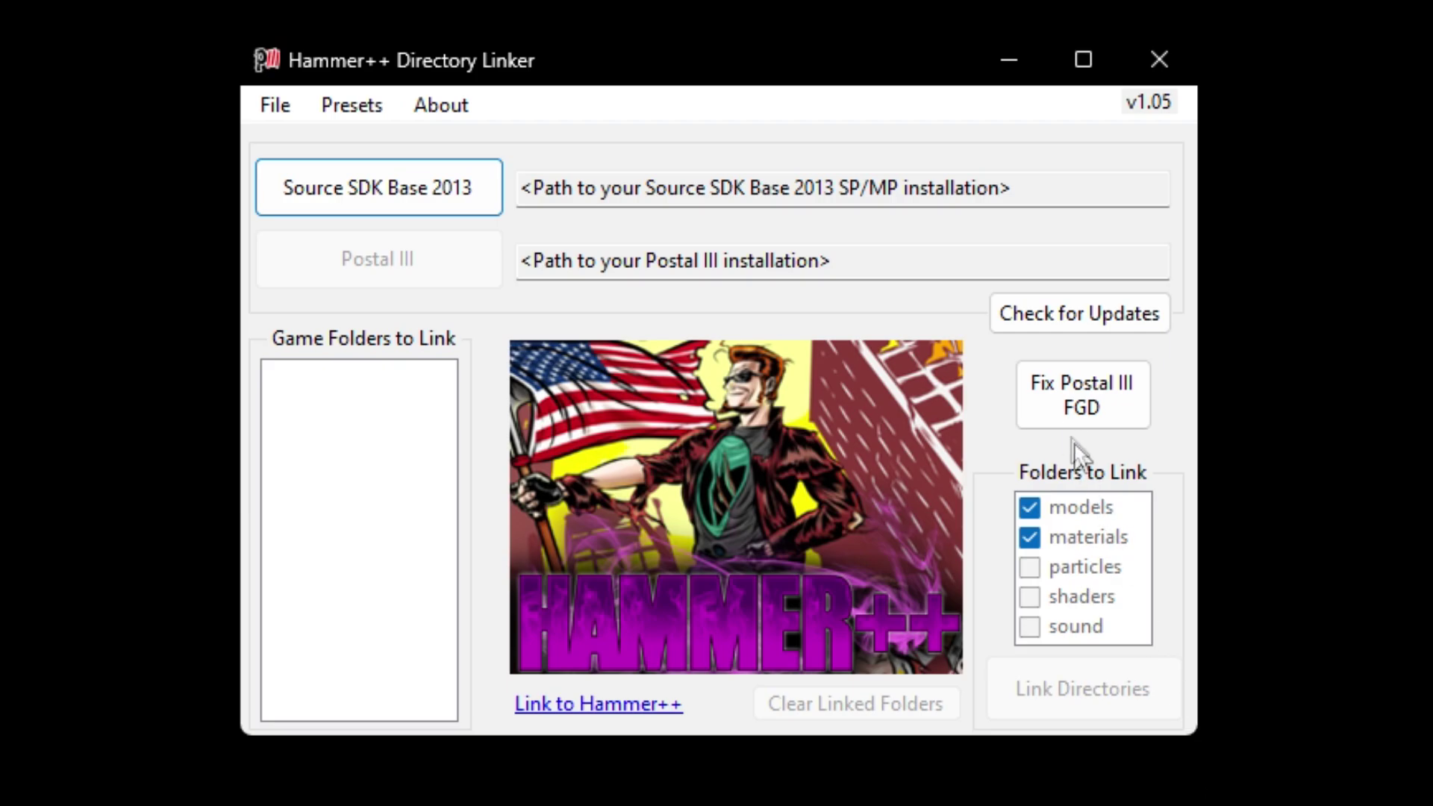
left_click(1063, 390)
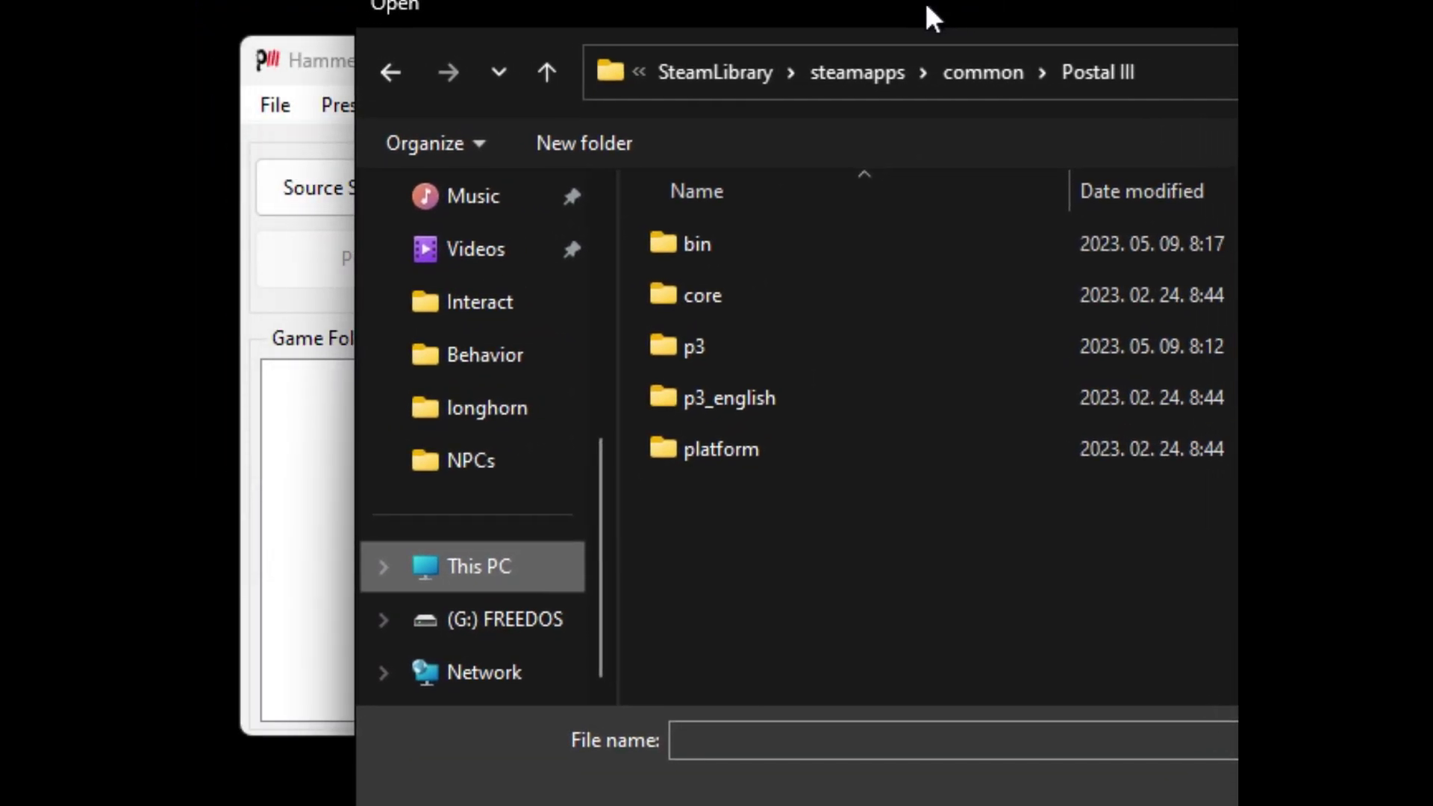
left_click_drag(925, 2, 796, 9)
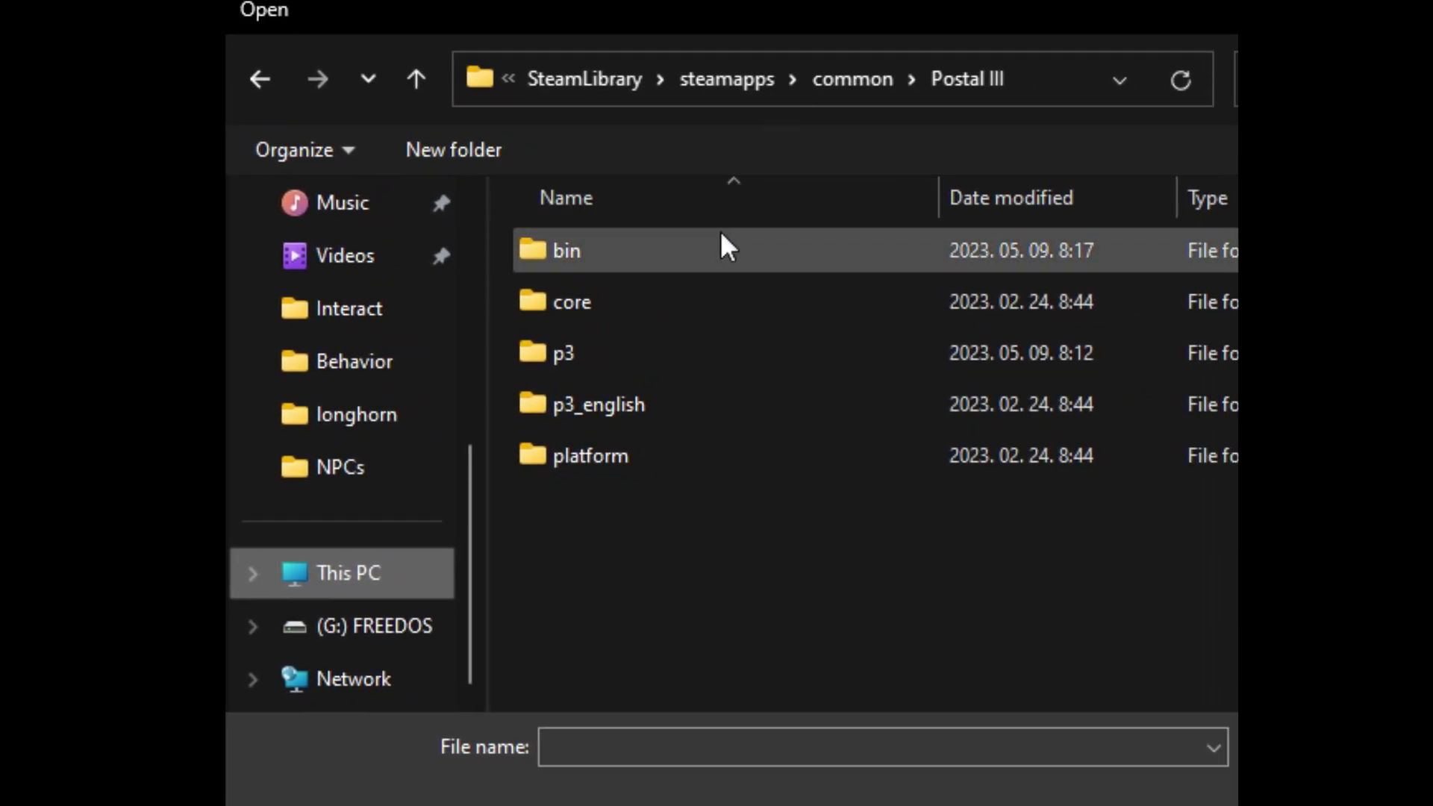
double_click(617, 255)
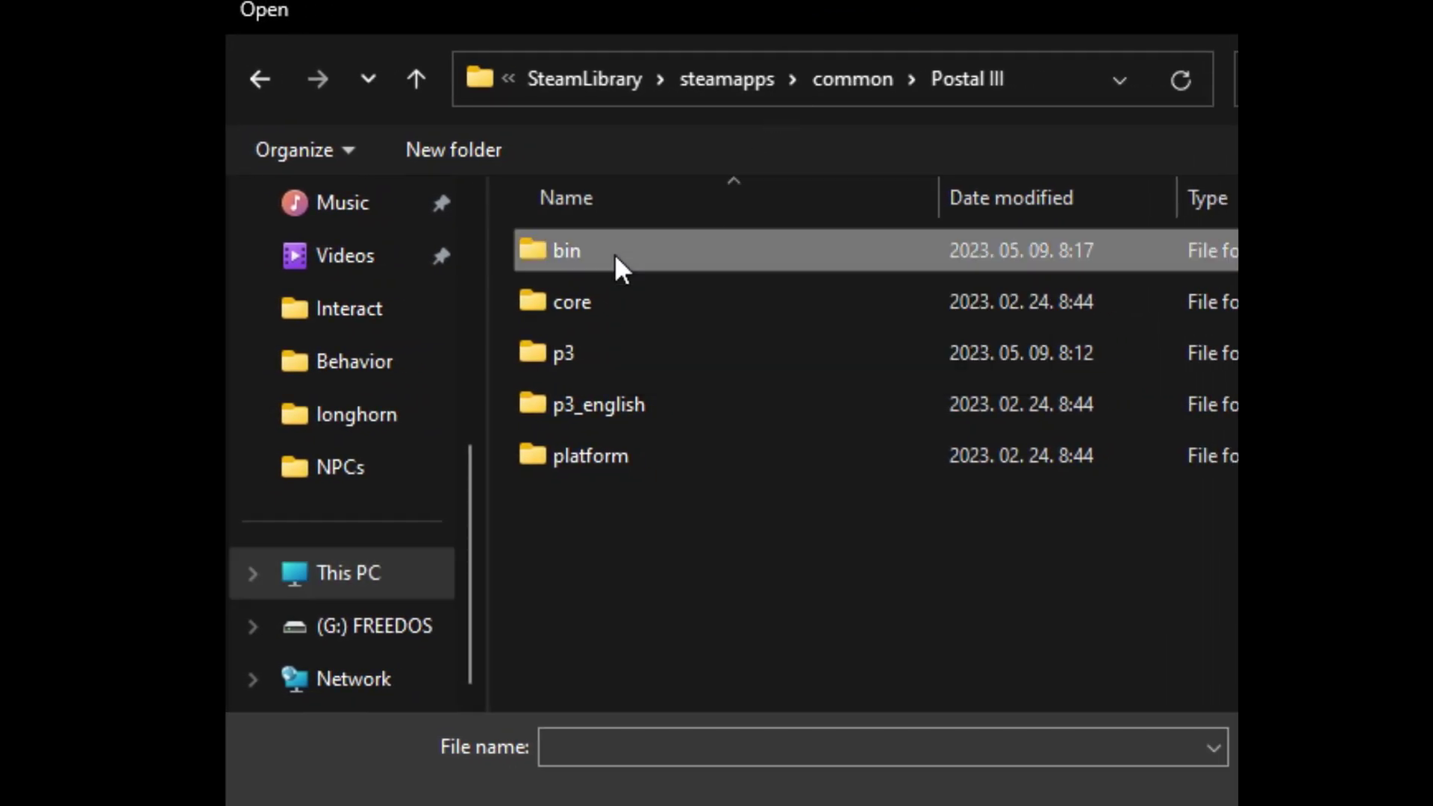
left_click(593, 560)
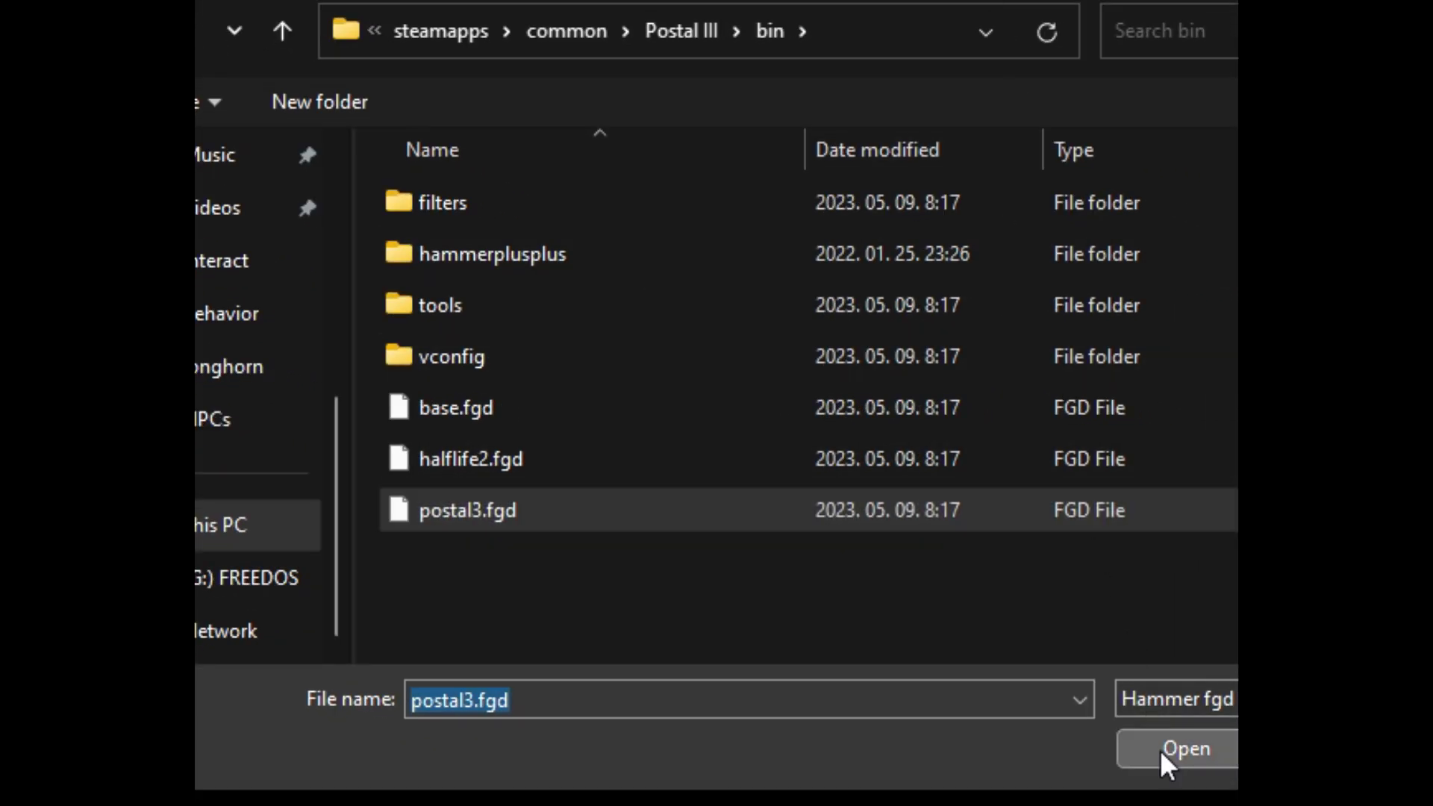
left_click(1165, 754)
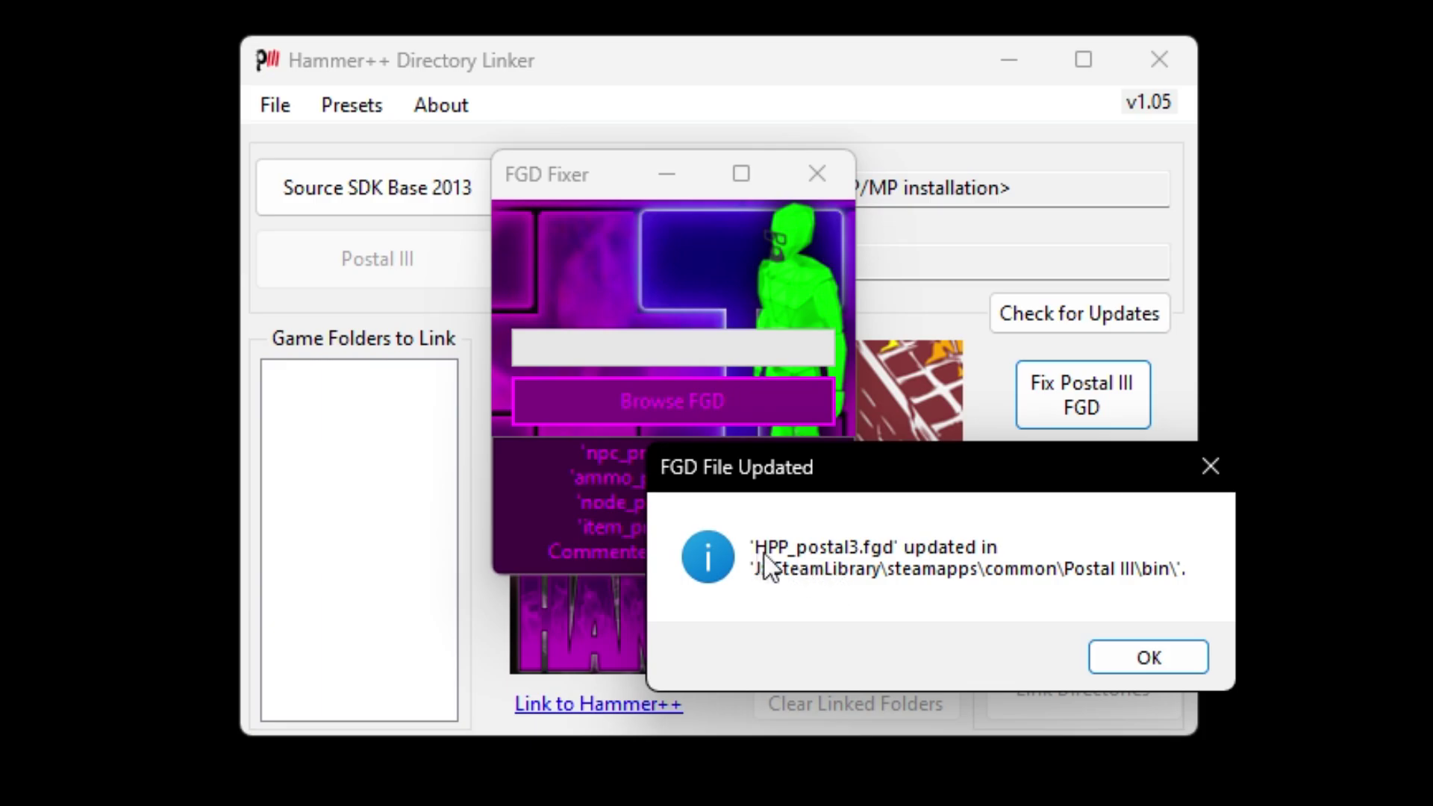
left_click(1146, 655)
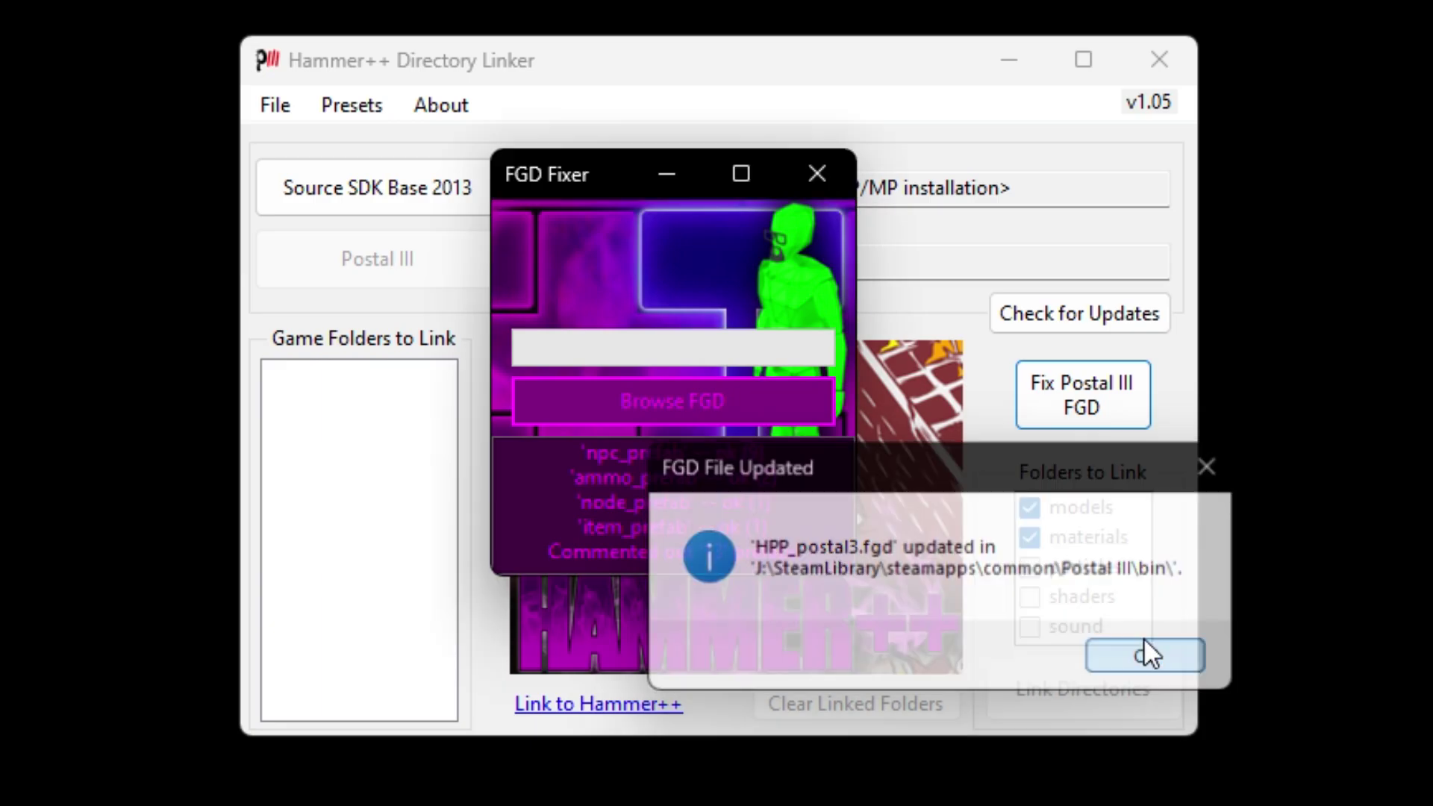
left_click(819, 174)
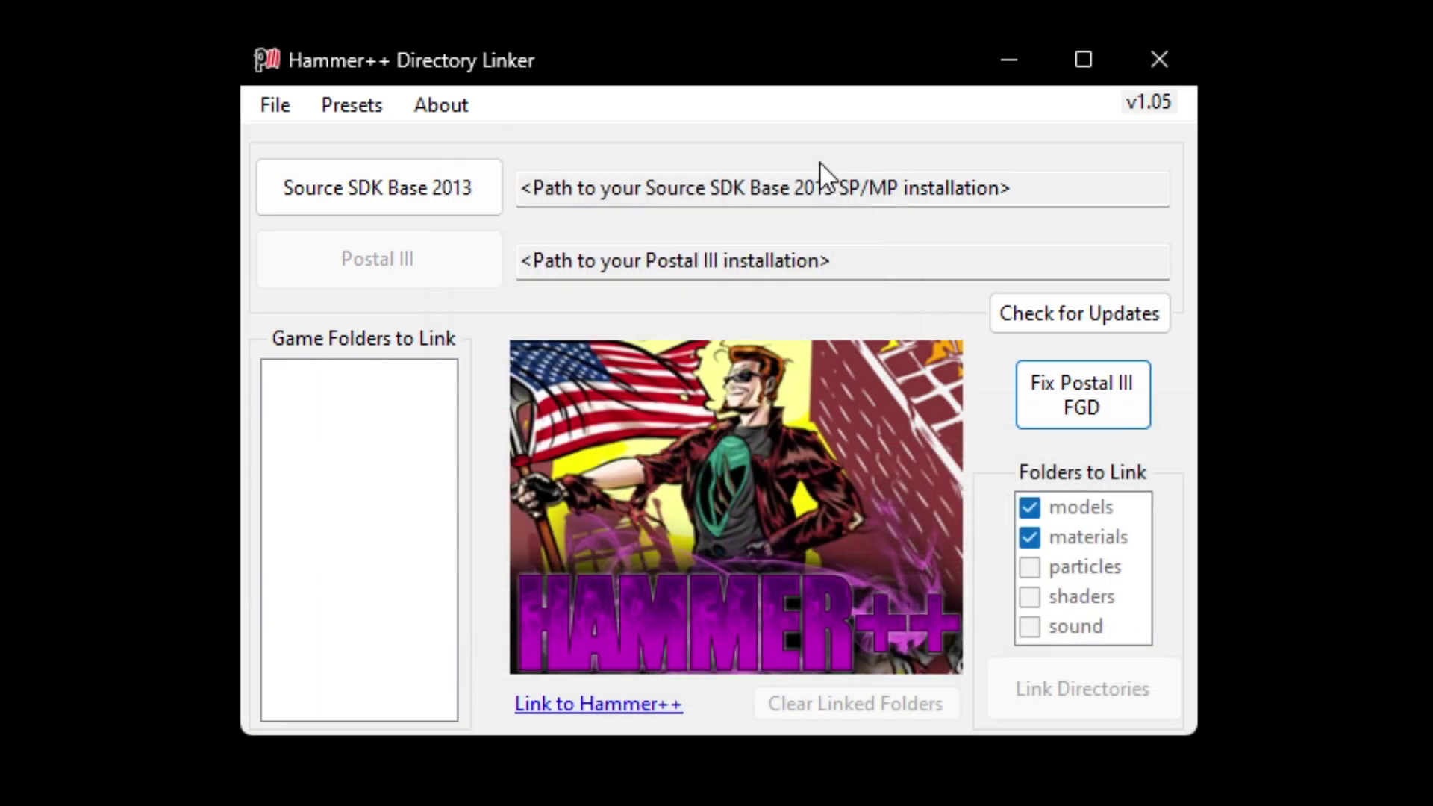
Set the Source SDK Base 2013 path to the Source SDK Base 2013 Singleplayer folder in Steam\steamapps\common
left_click(388, 197)
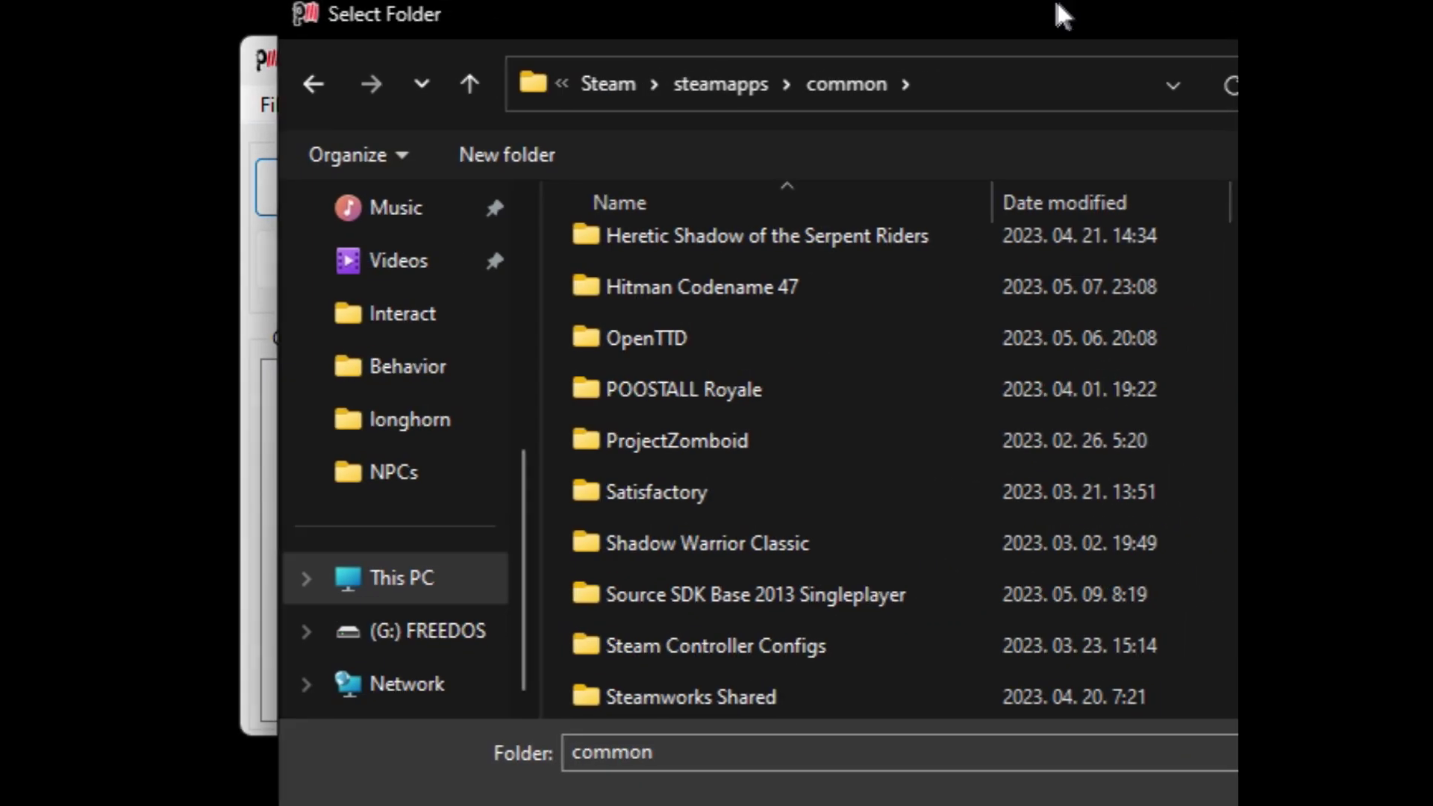
left_click_drag(1056, 13, 997, 6)
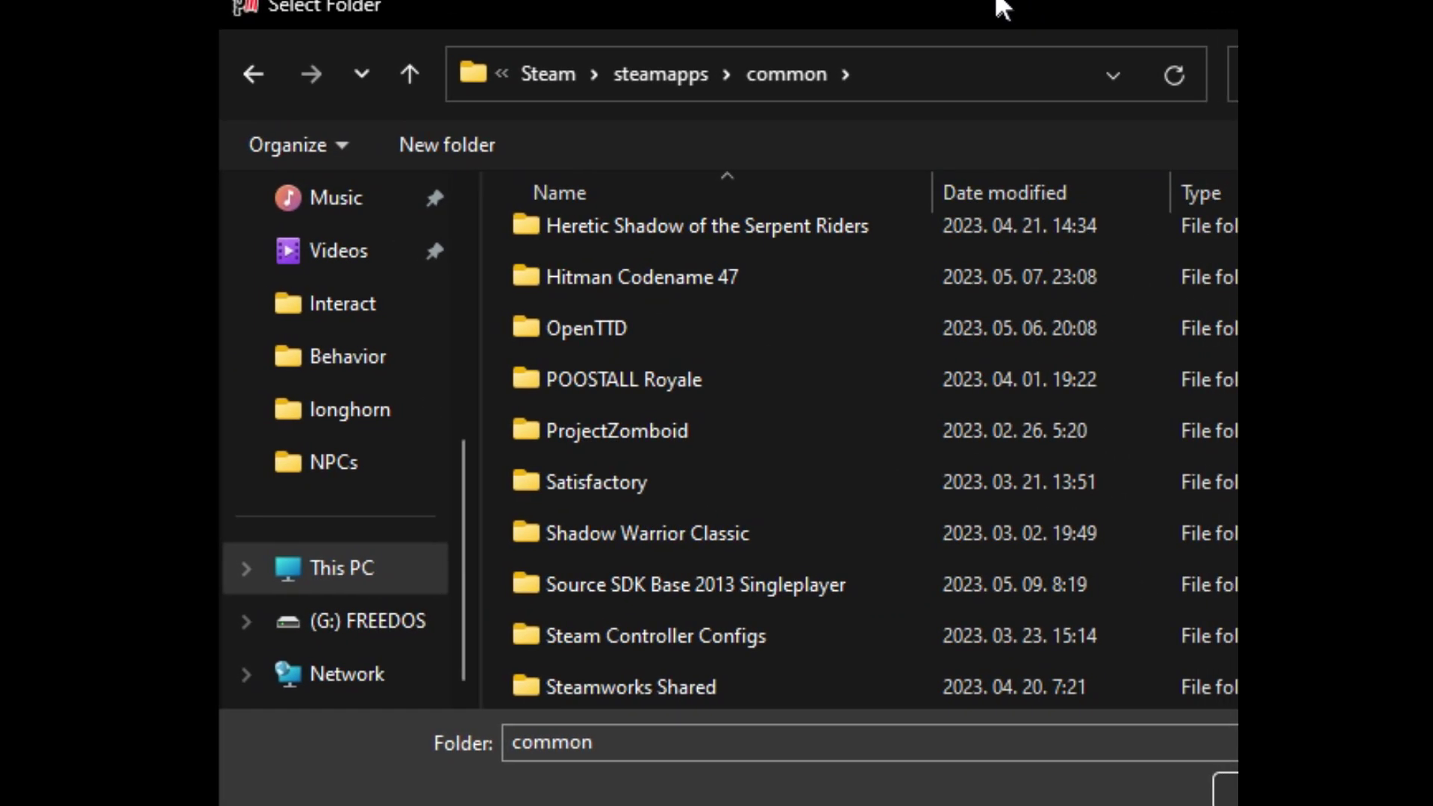
left_click(730, 582)
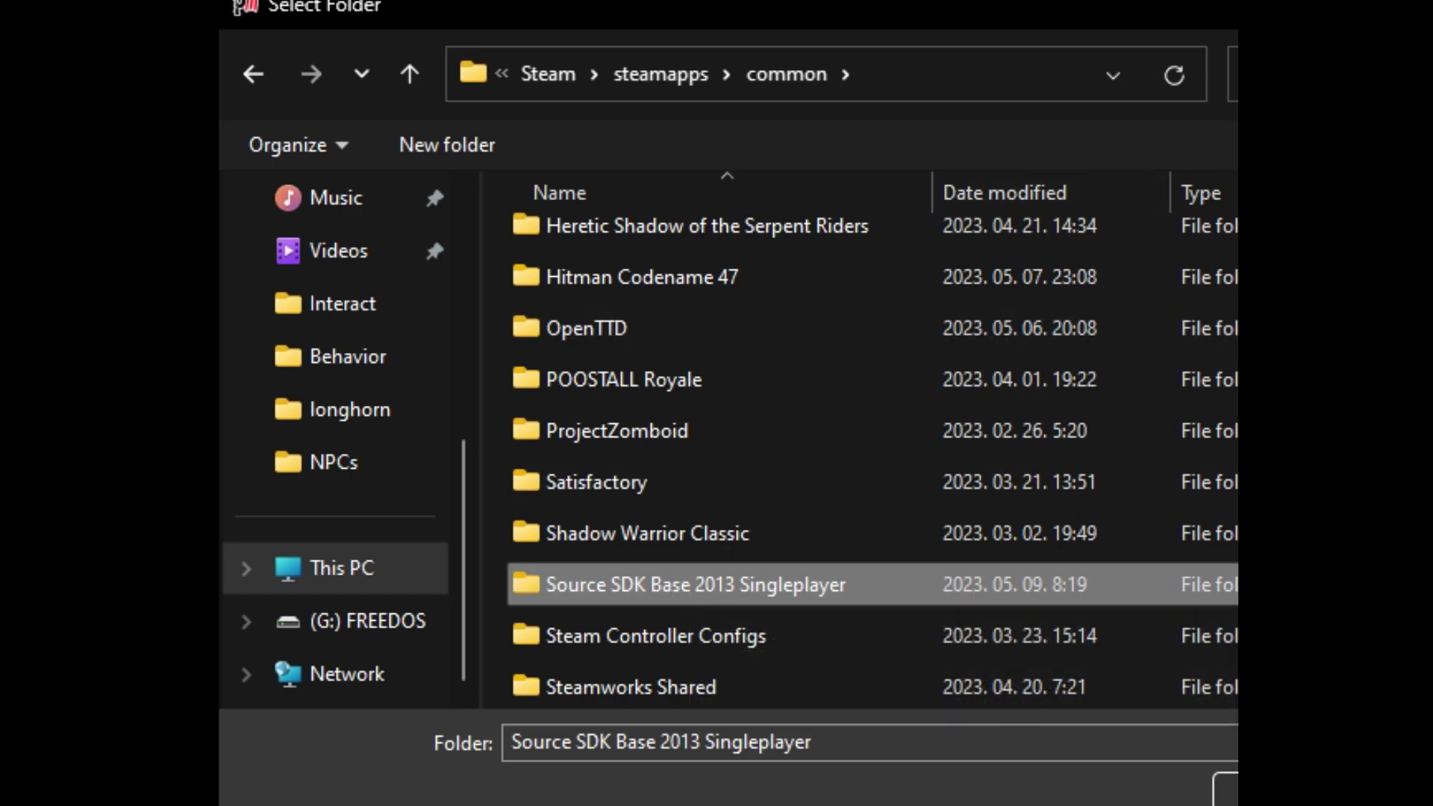
left_click(1104, 780)
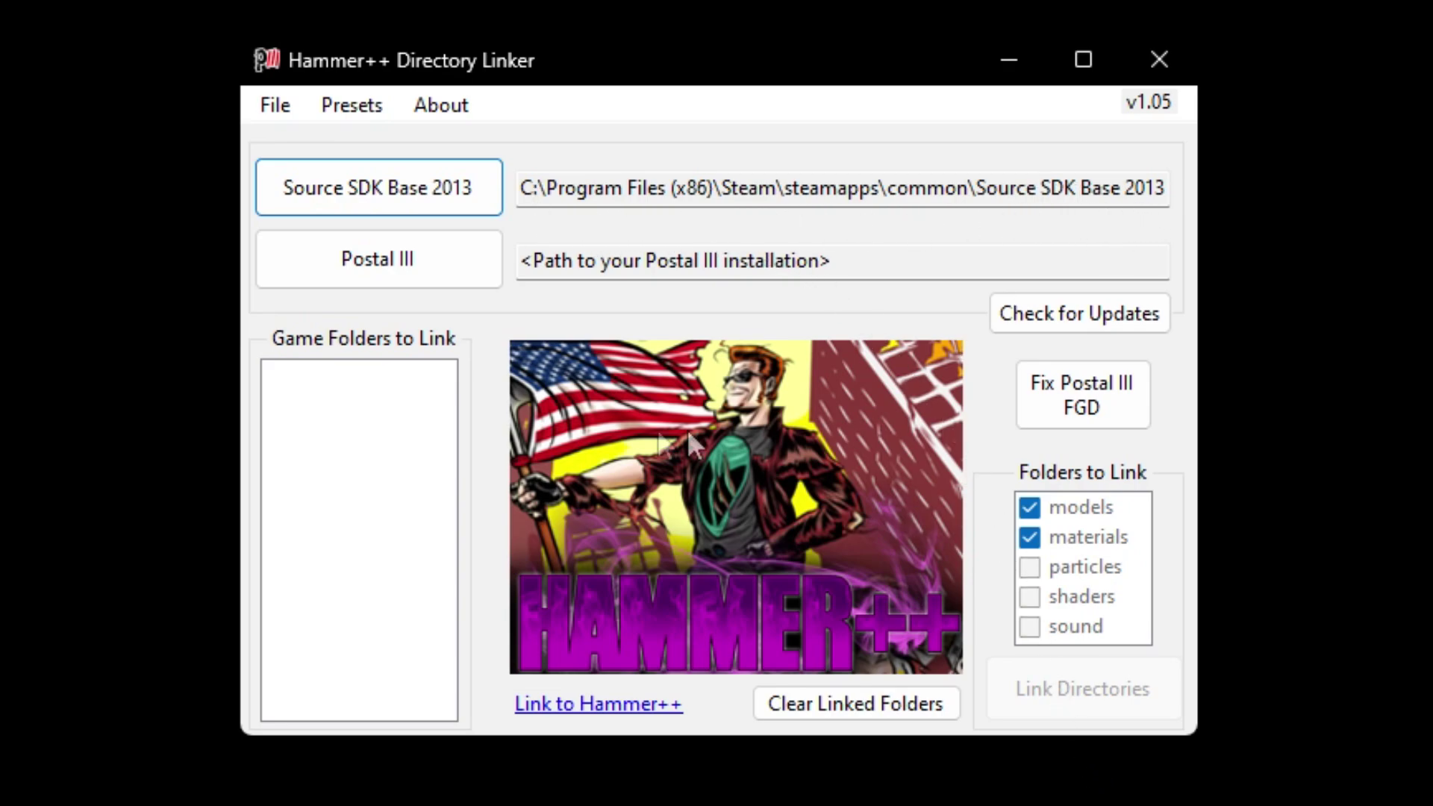
Set the Postal III installation path to the Postal III folder in SteamLibrary\steamapps\common
left_click(379, 261)
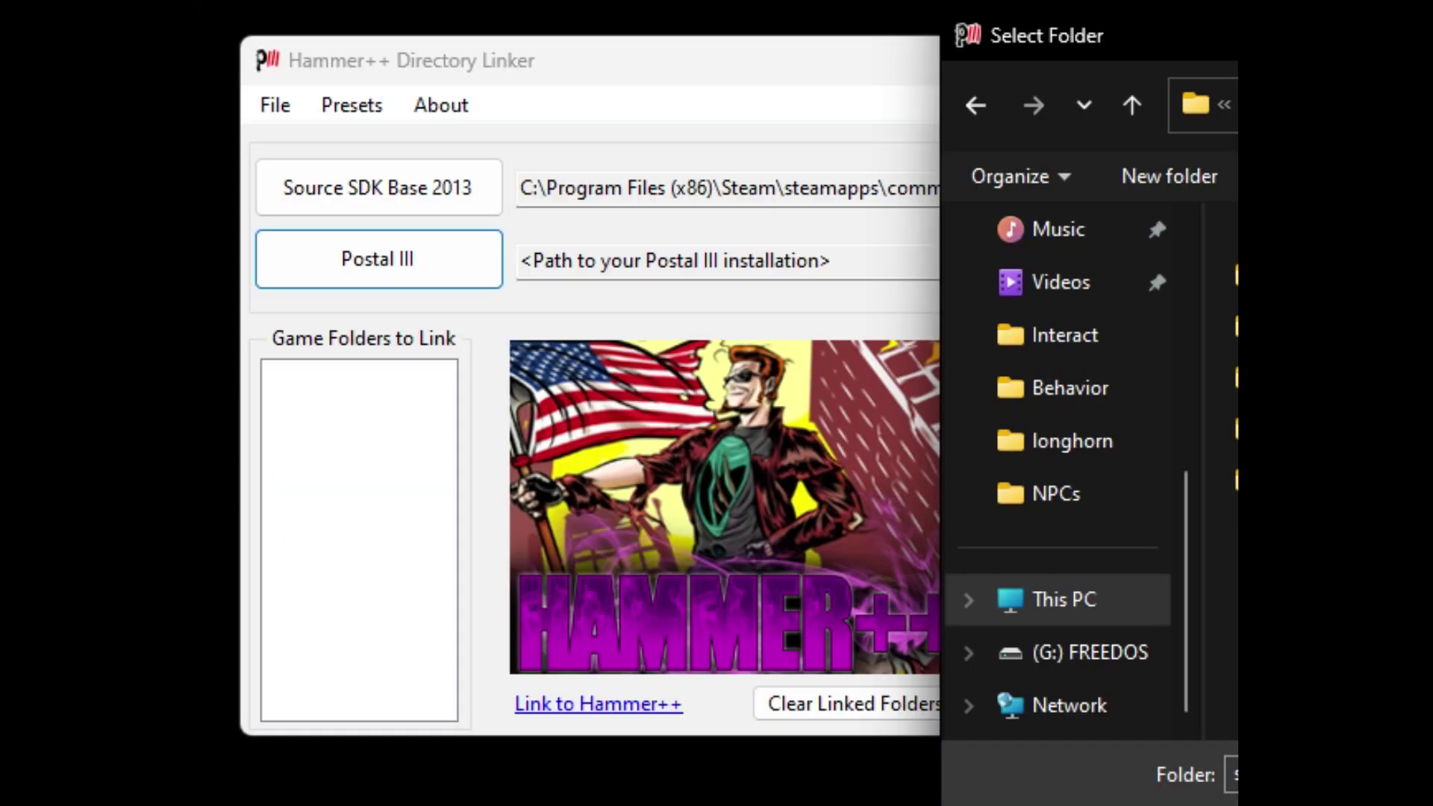
left_click_drag(1427, 29, 751, 47)
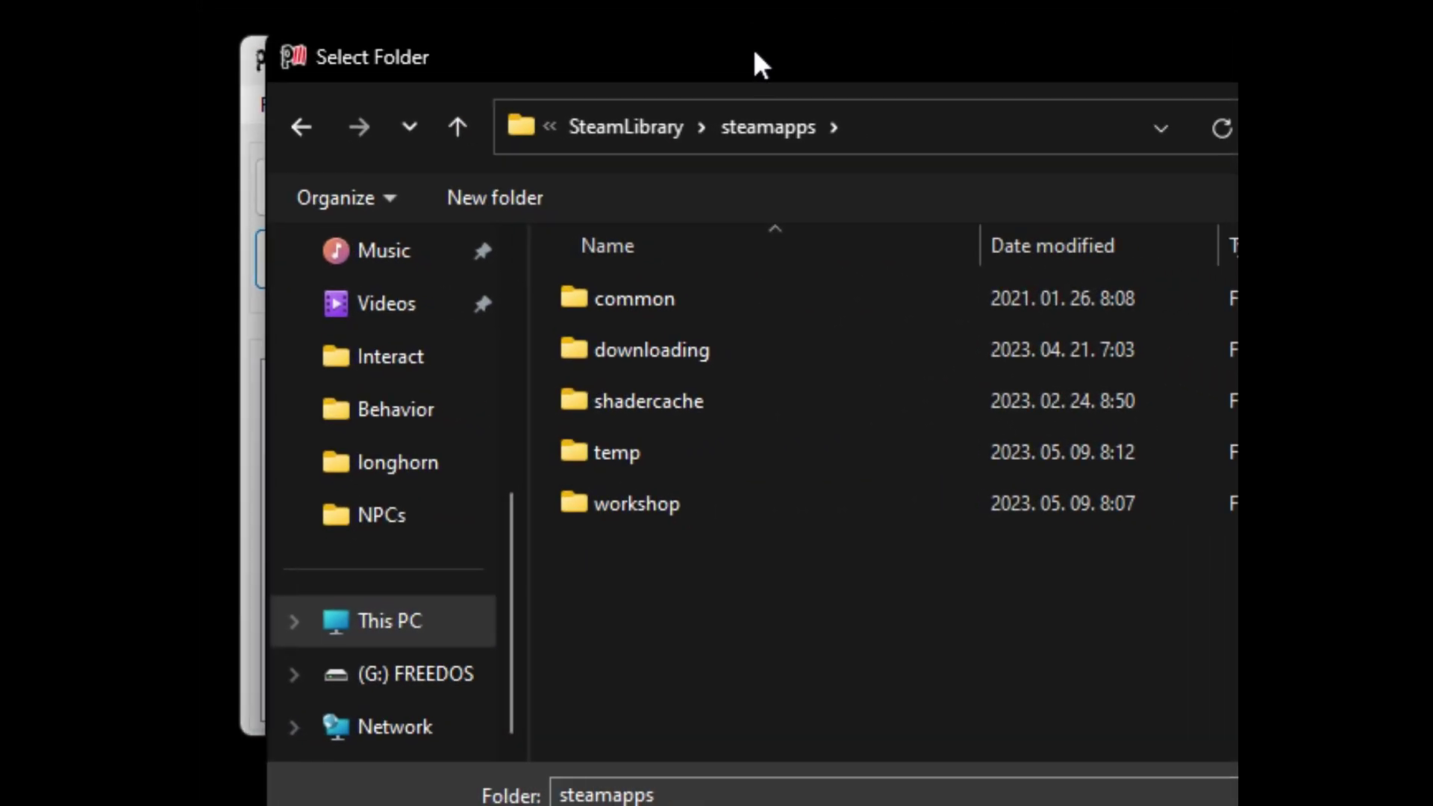
double_click(680, 300)
left_click(614, 450)
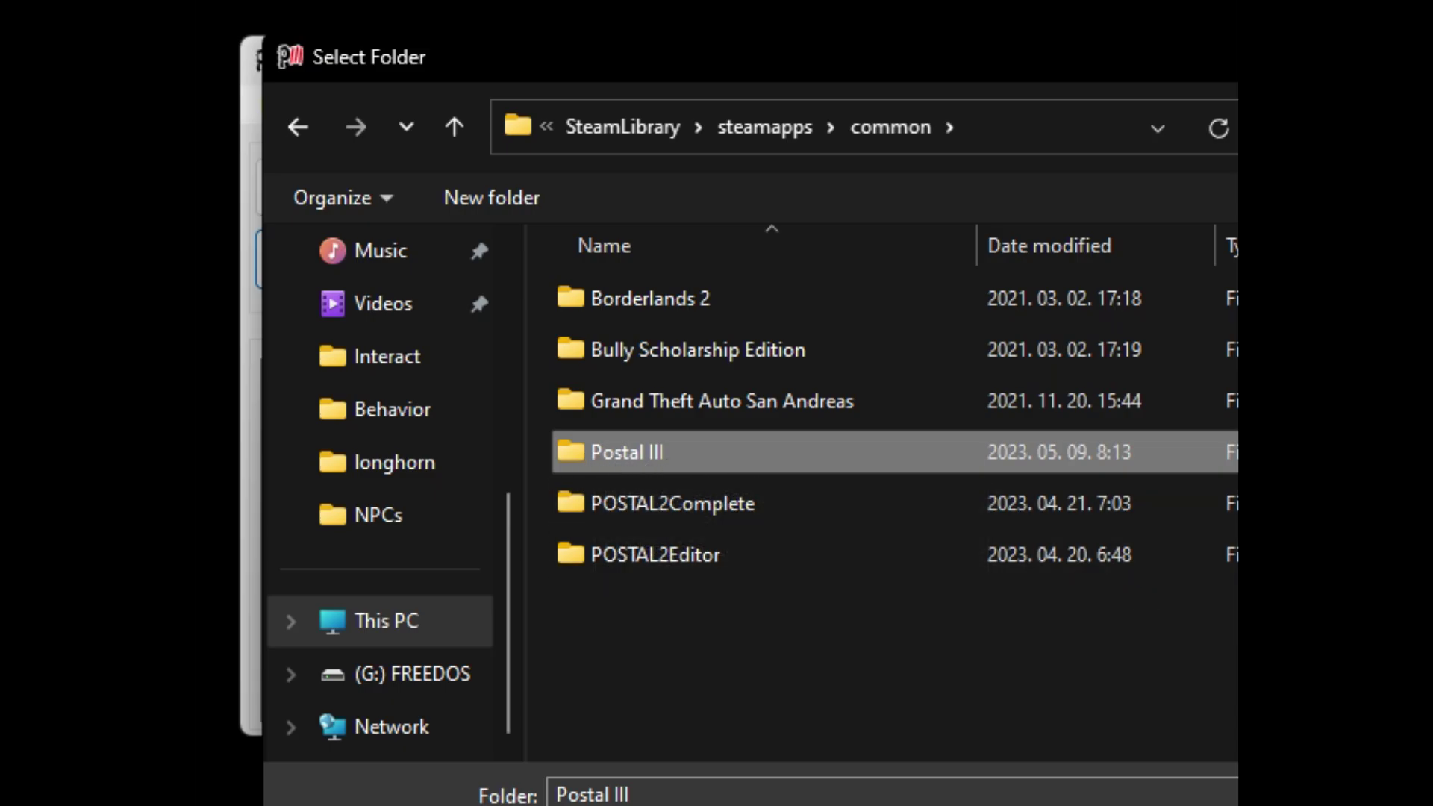
key("Return")
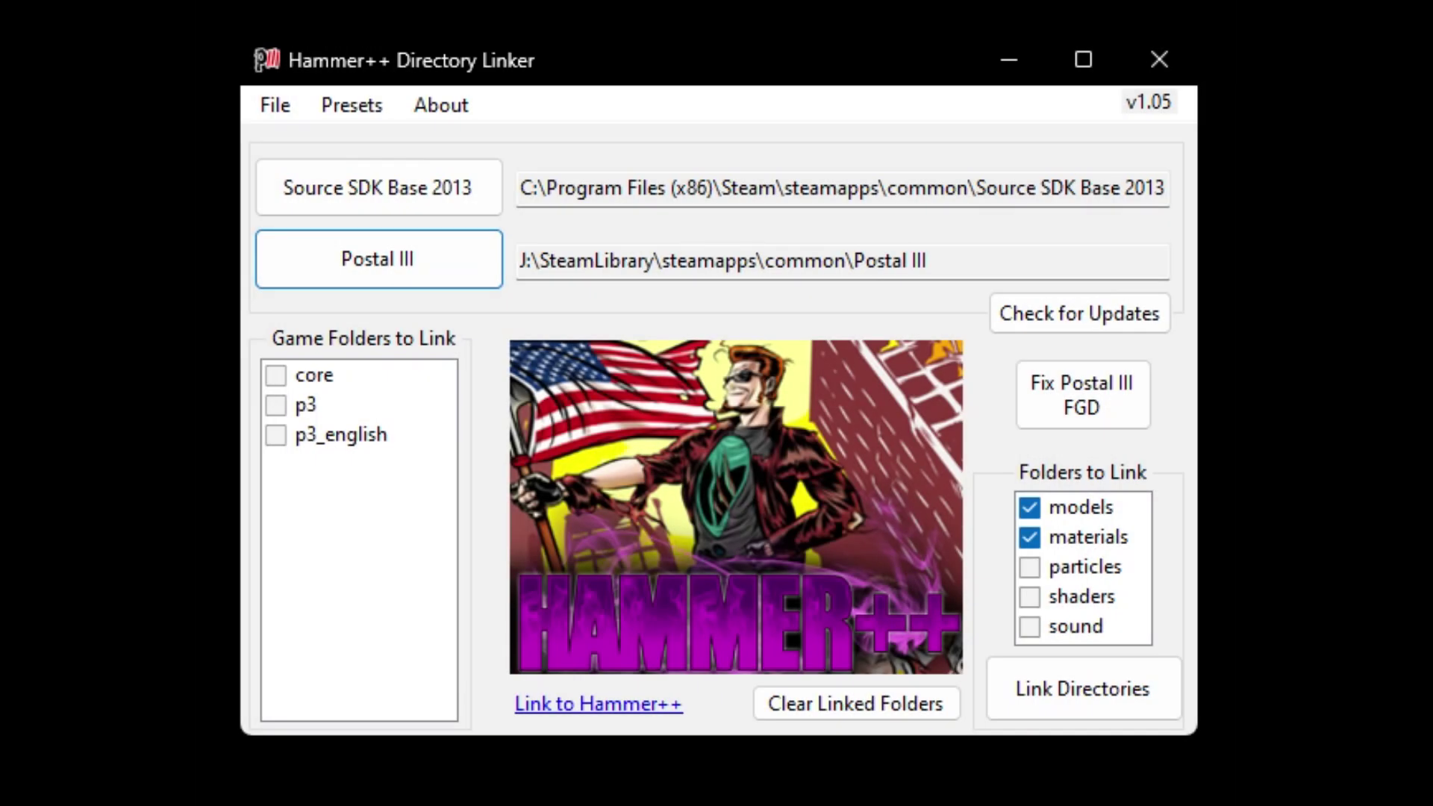
Select the core and p3 game folders for linking, leaving p3_english out
left_click(273, 376)
left_click(276, 405)
left_click(336, 375)
left_click(339, 376)
left_click(329, 405)
left_click(276, 376)
left_click(276, 405)
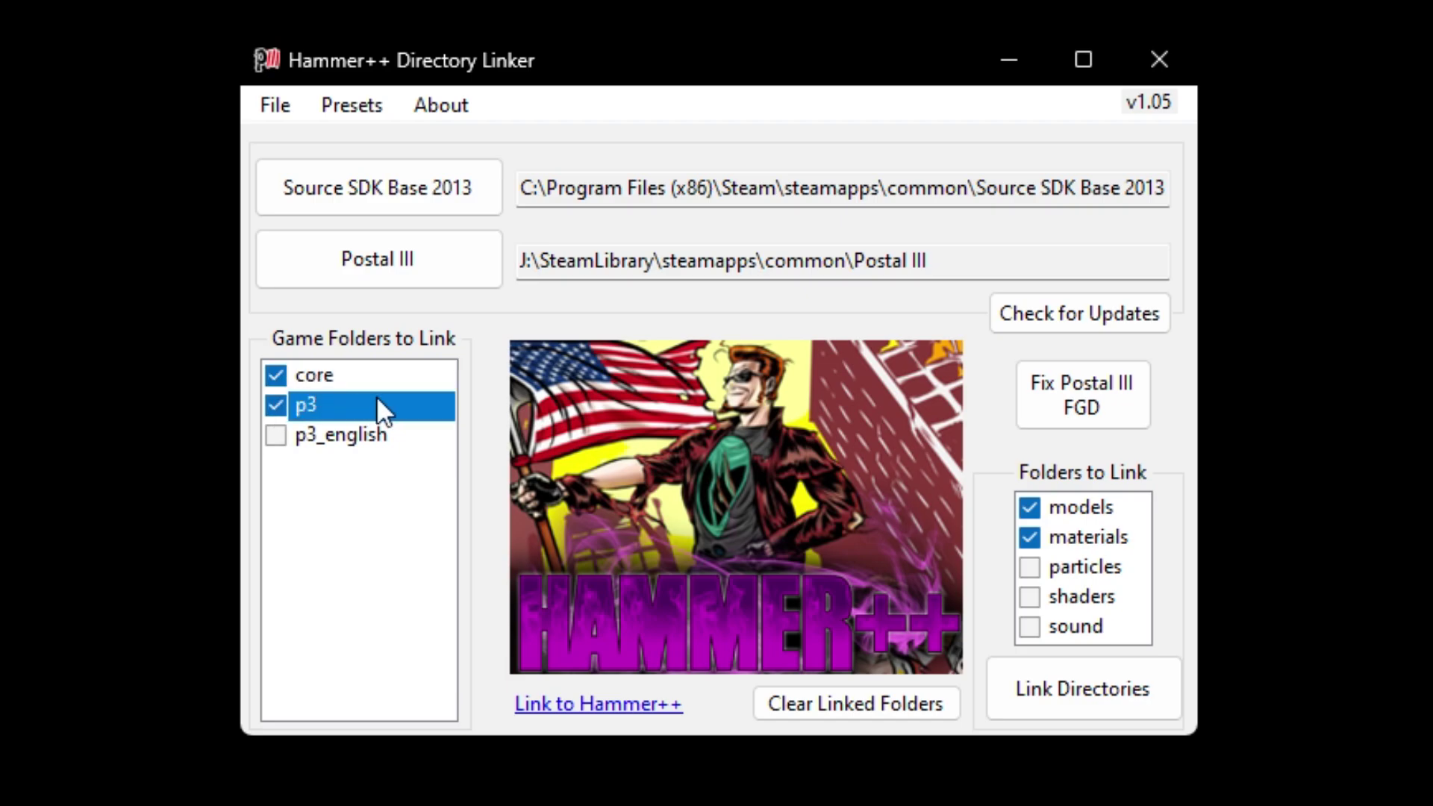
key("Up")
key("Down")
key("Up")
key("Down")
left_click(1091, 505)
left_click(1091, 505)
left_click(1081, 531)
left_click(1081, 531)
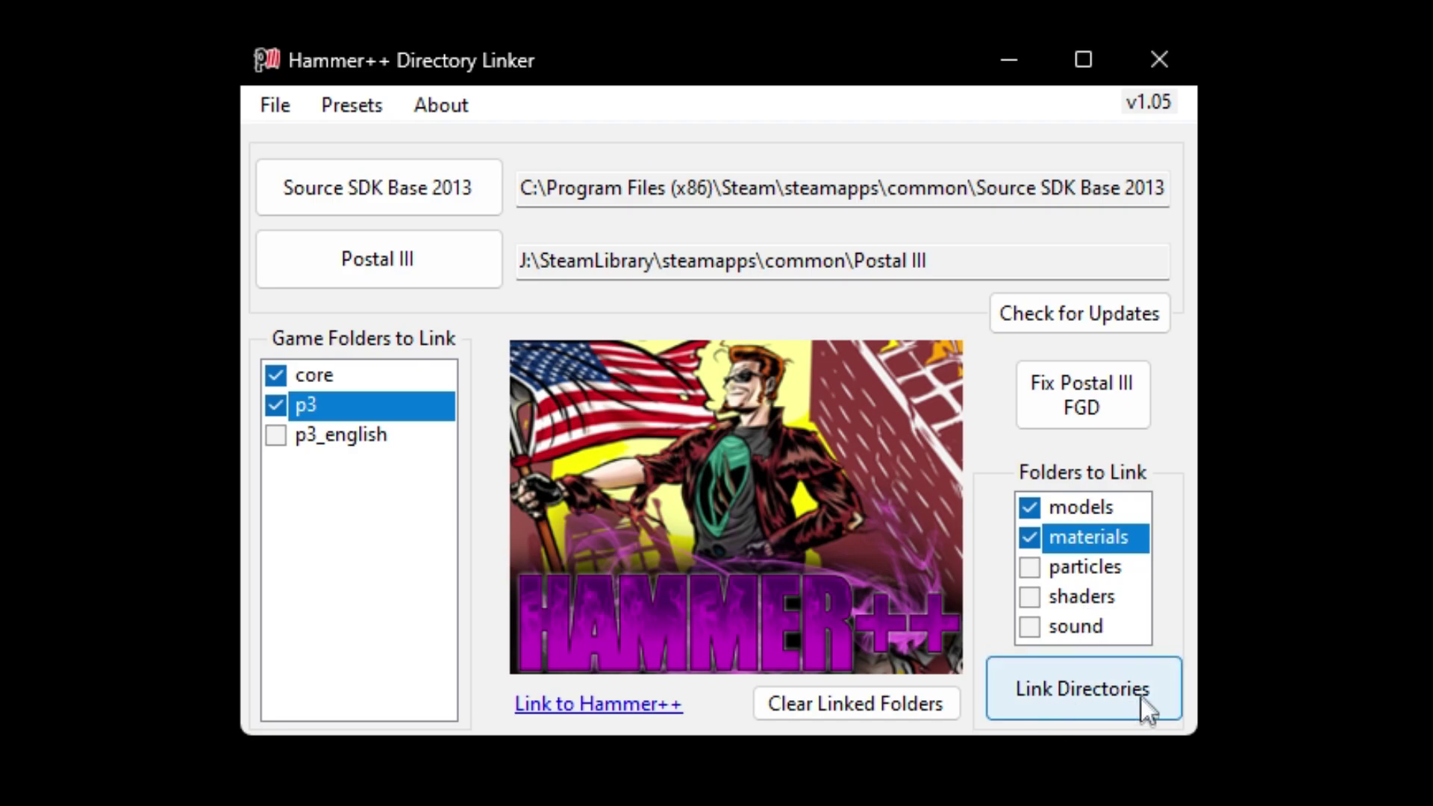
Clear the previously linked folders and link the selected core and p3 directories to Source SDK Base 2013
left_click(912, 697)
left_click(1124, 662)
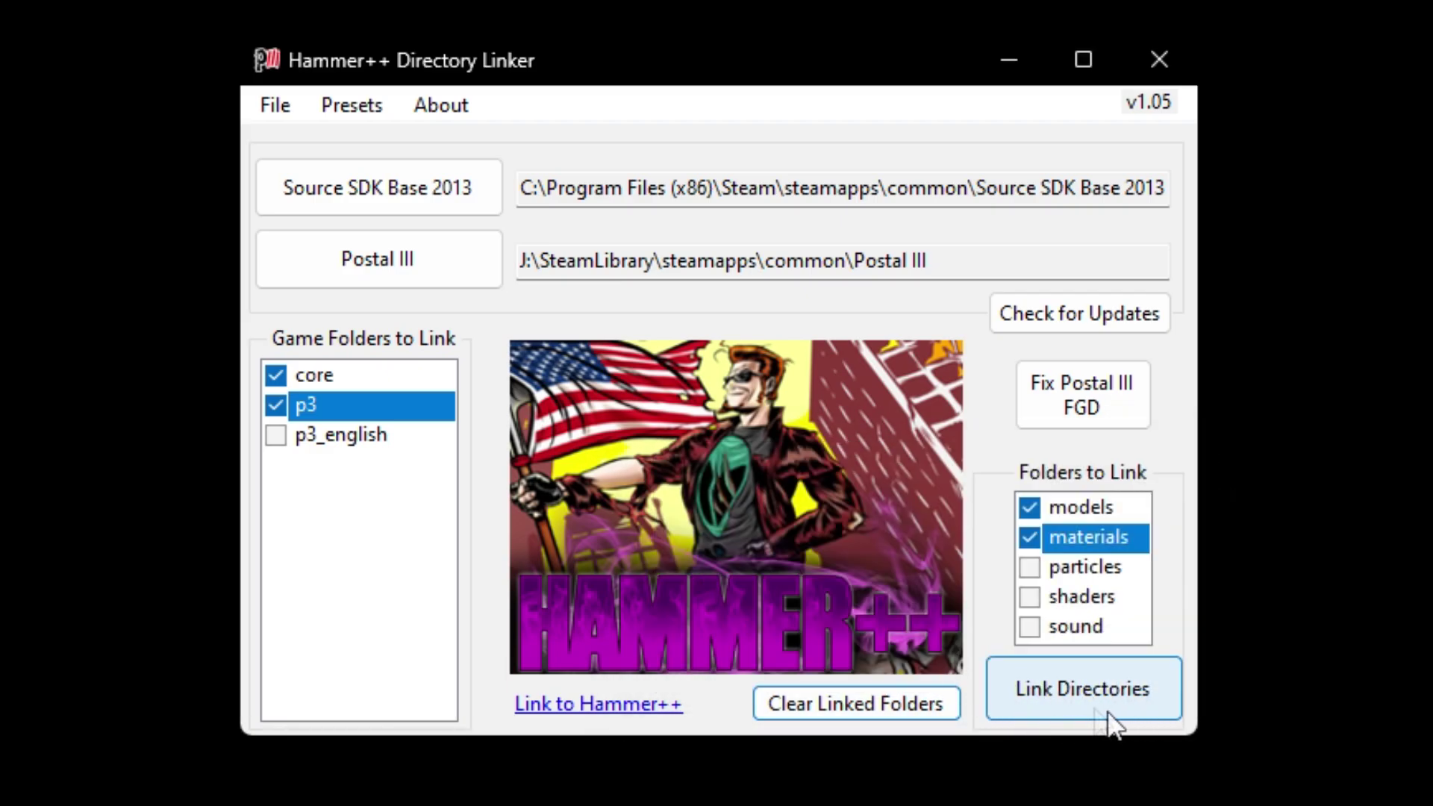
left_click(1080, 718)
left_click_drag(982, 446, 841, 378)
left_click(903, 628)
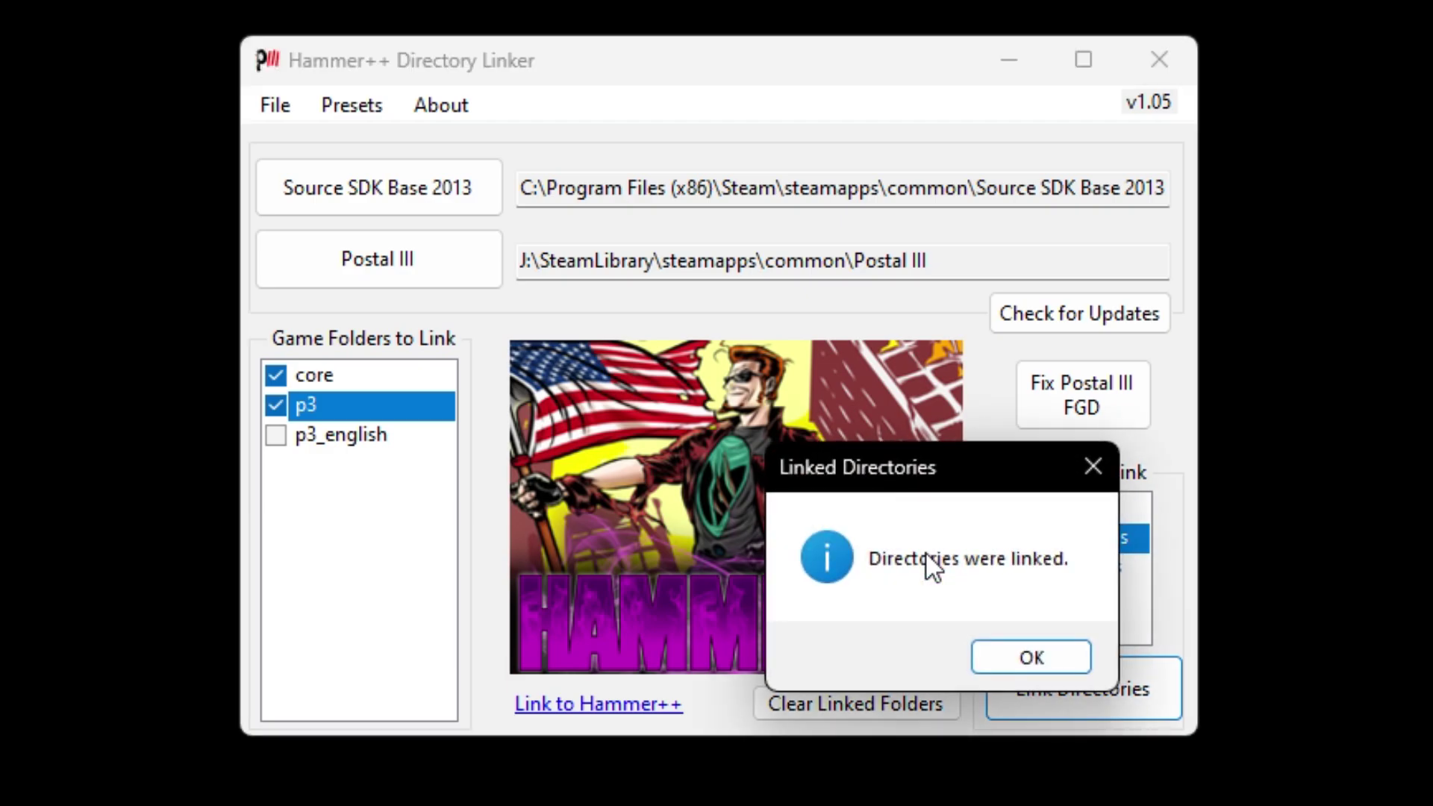
left_click(1025, 655)
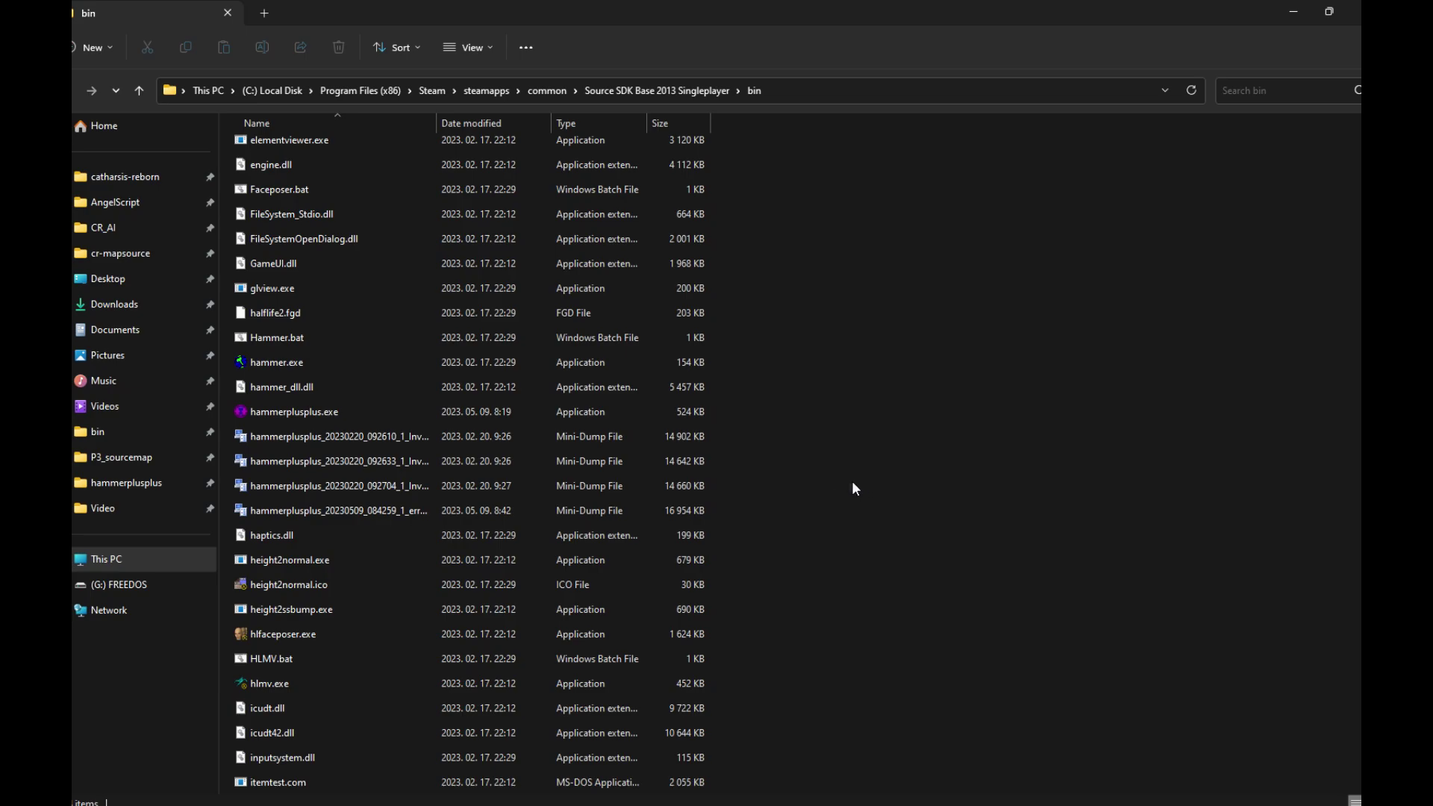
Run hammerplusplus.exe from the Source SDK Base 2013 Singleplayer bin folder and load the SourceTest game configuration
double_click(447, 415)
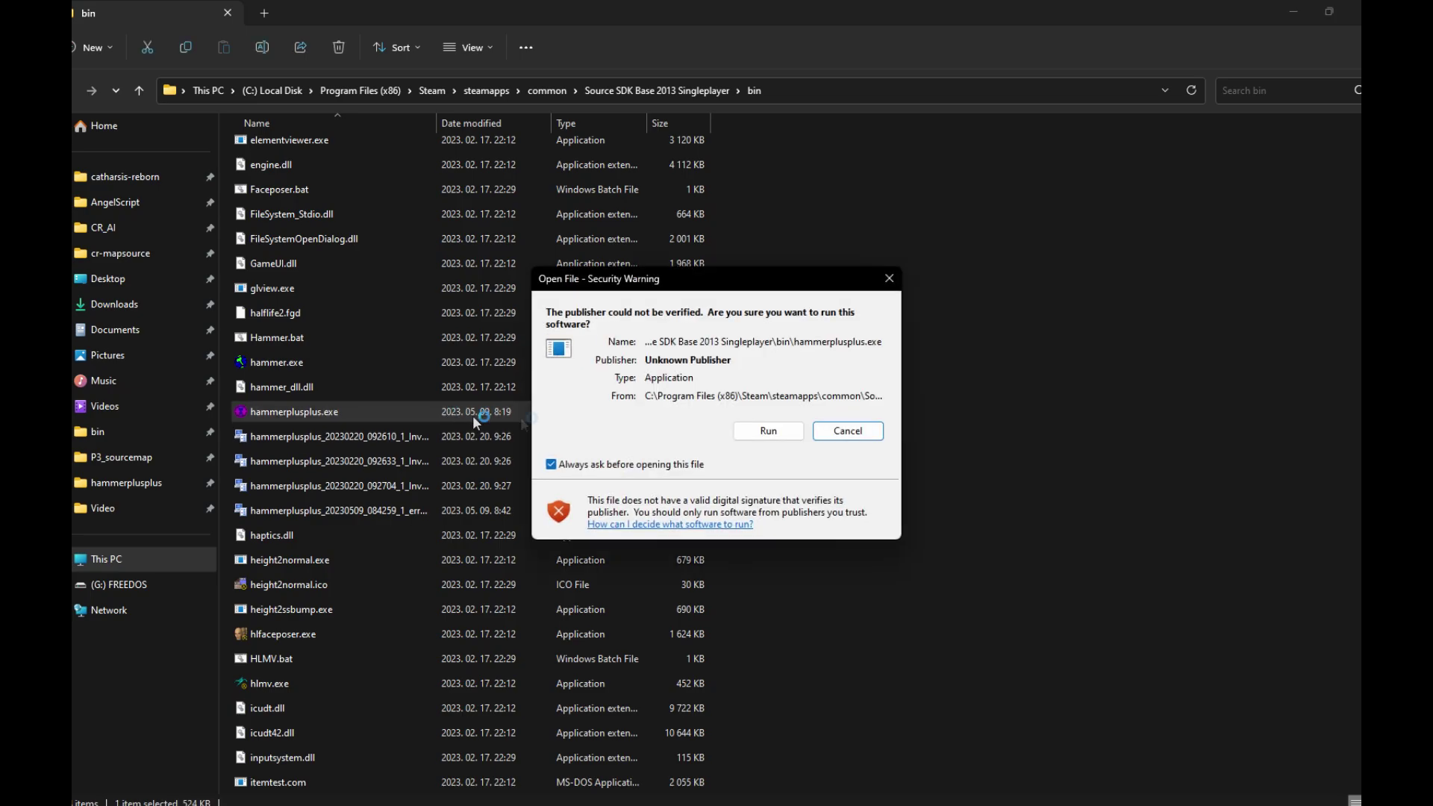
left_click(753, 433)
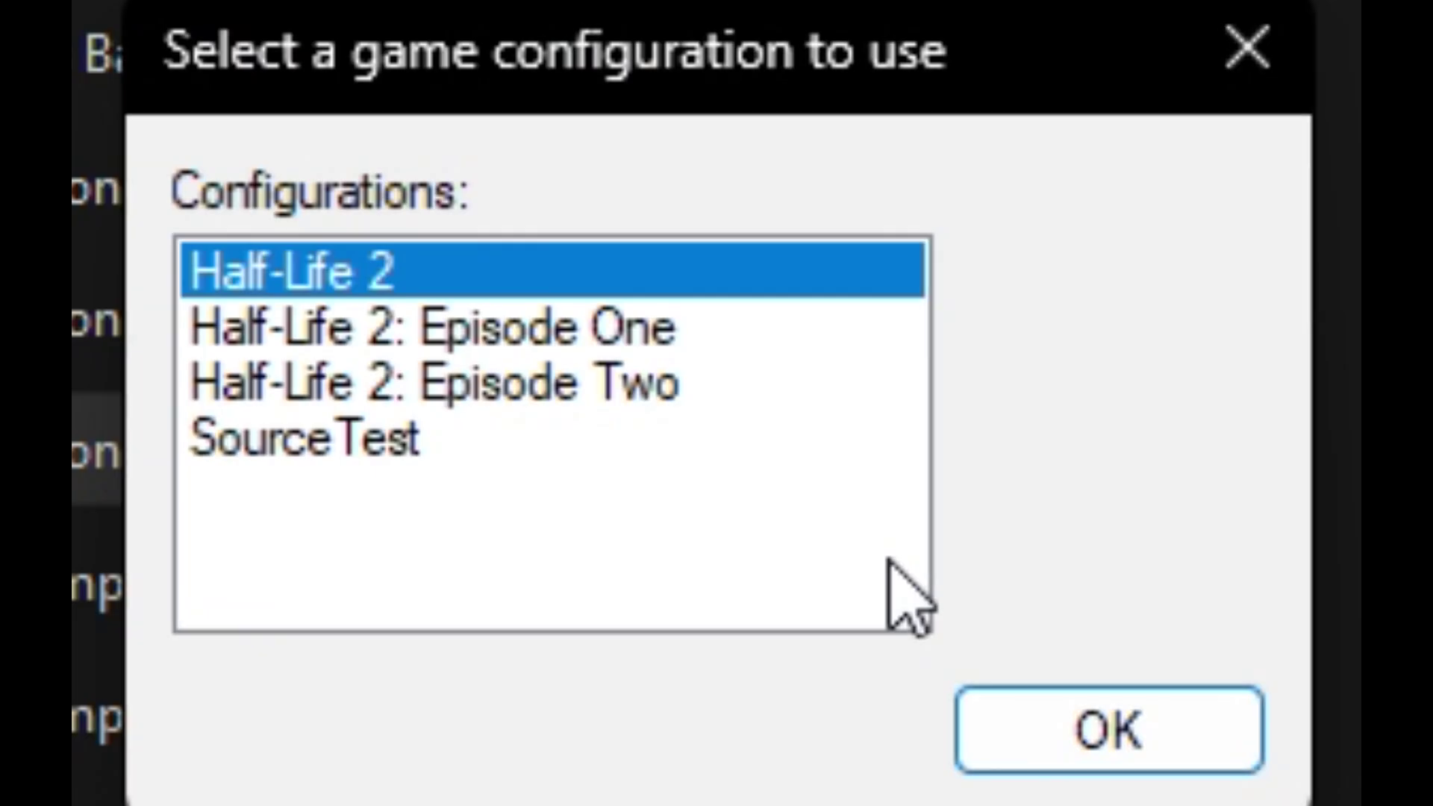
left_click(765, 402)
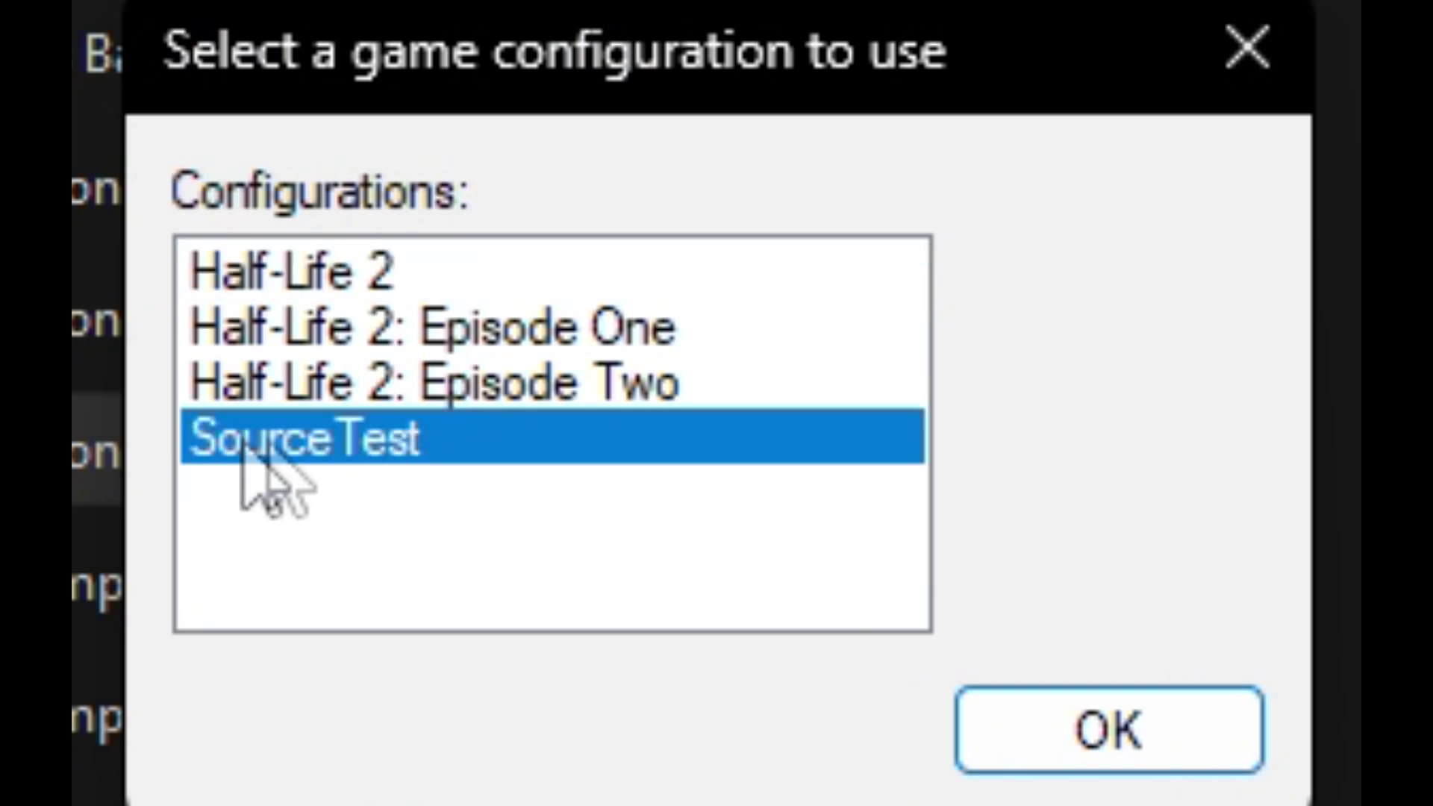
left_click(1110, 729)
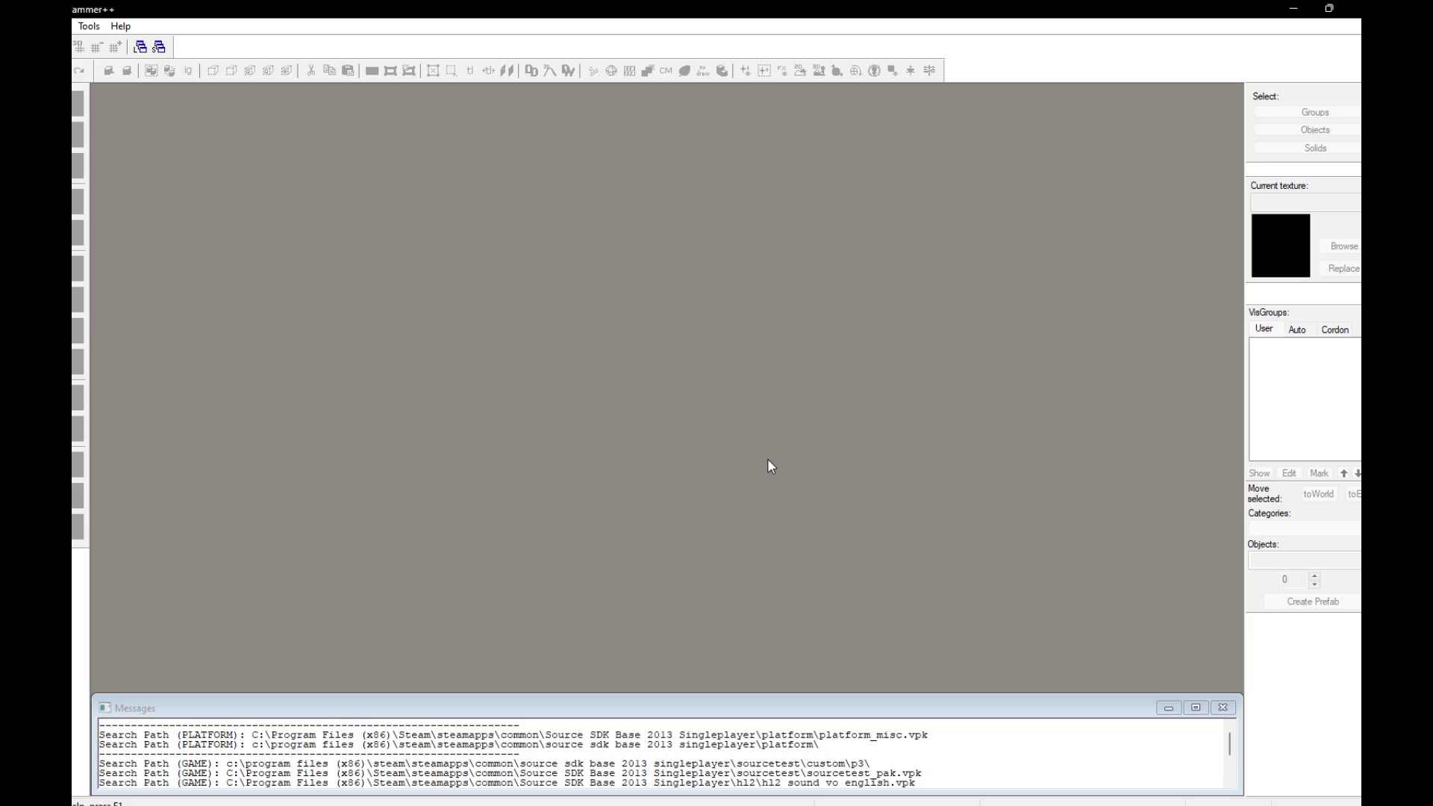
Open the Hammer++ options and remove the existing game data file from the SourceTest configuration
left_click(56, 25)
mouse_move(77, 25)
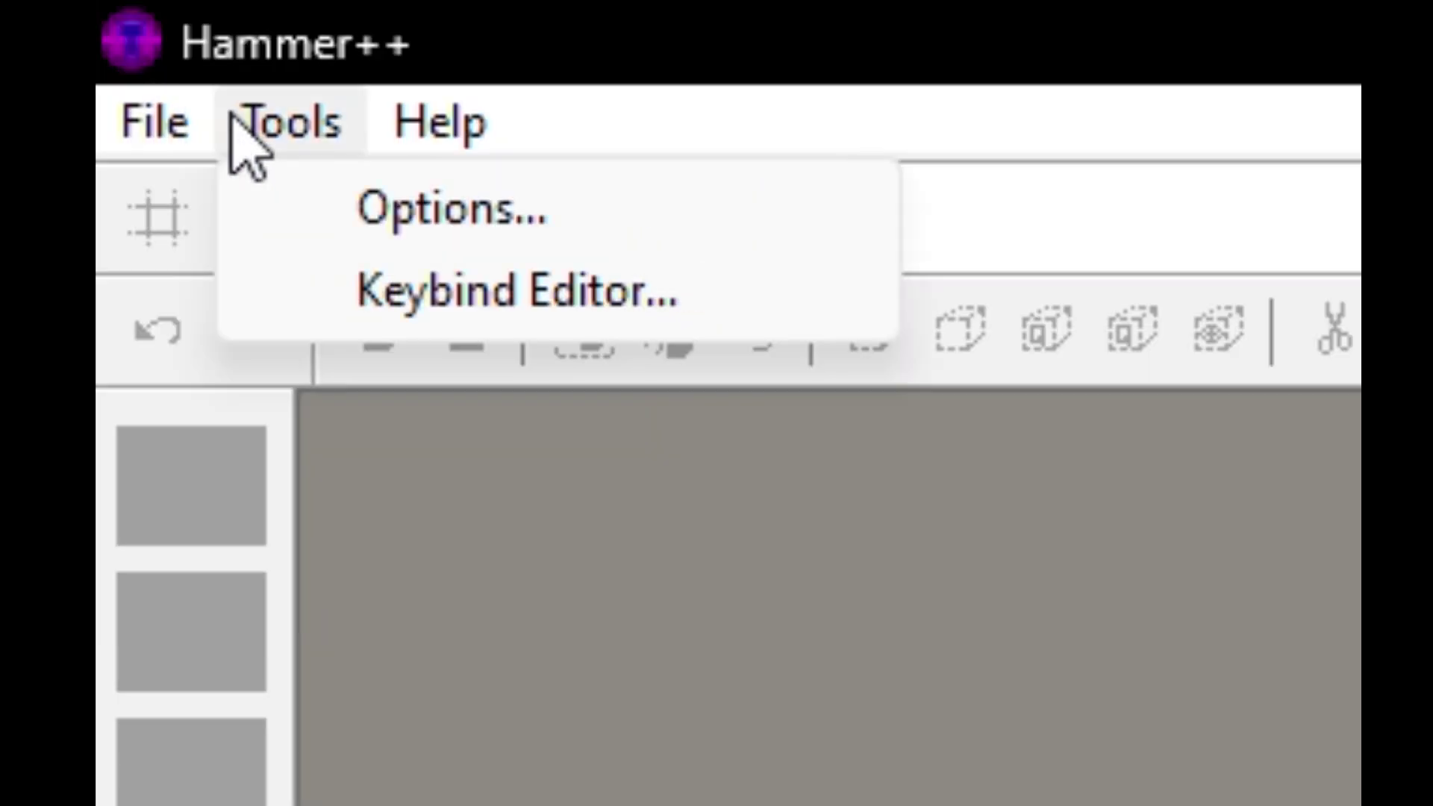
left_click(303, 214)
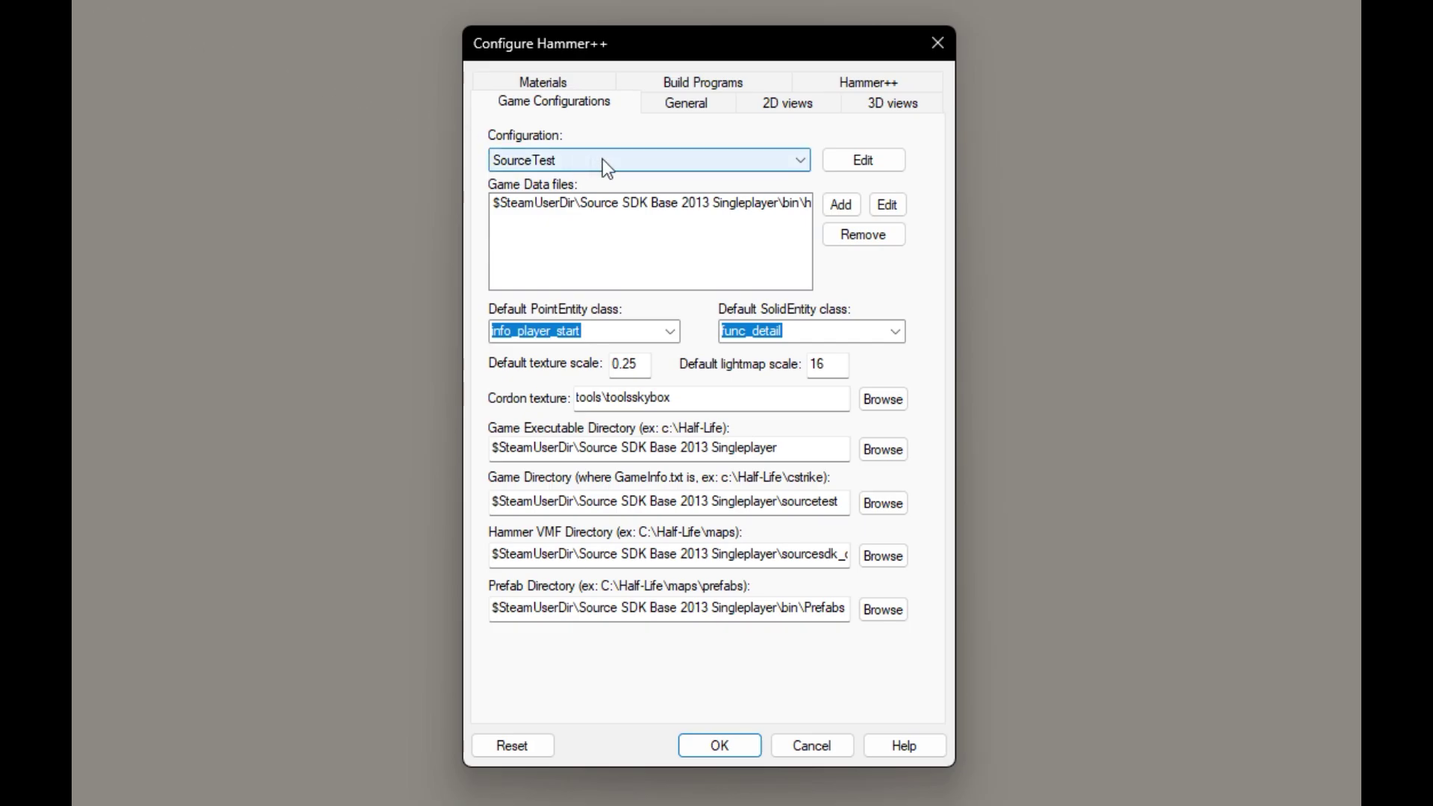
left_click(680, 203)
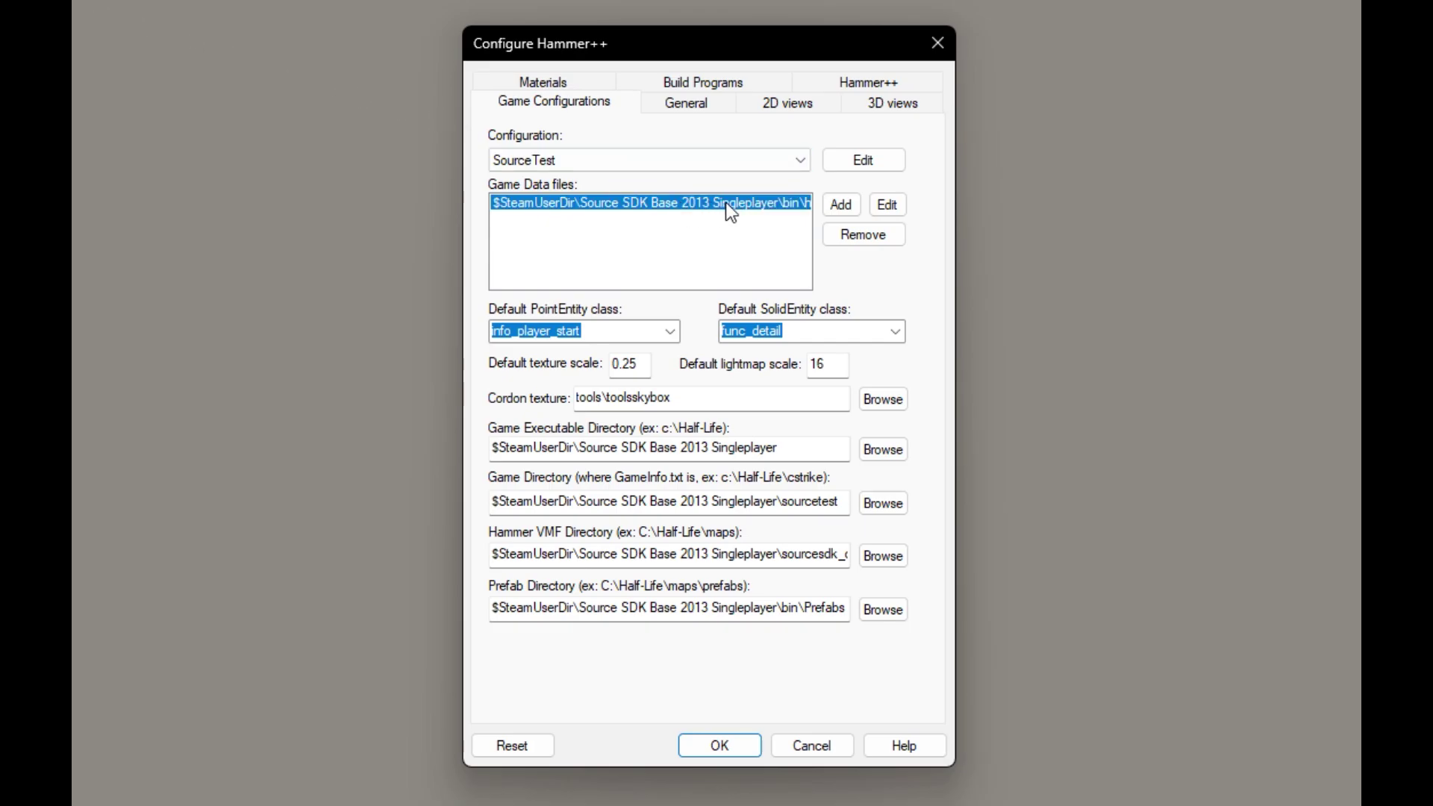
left_click(863, 236)
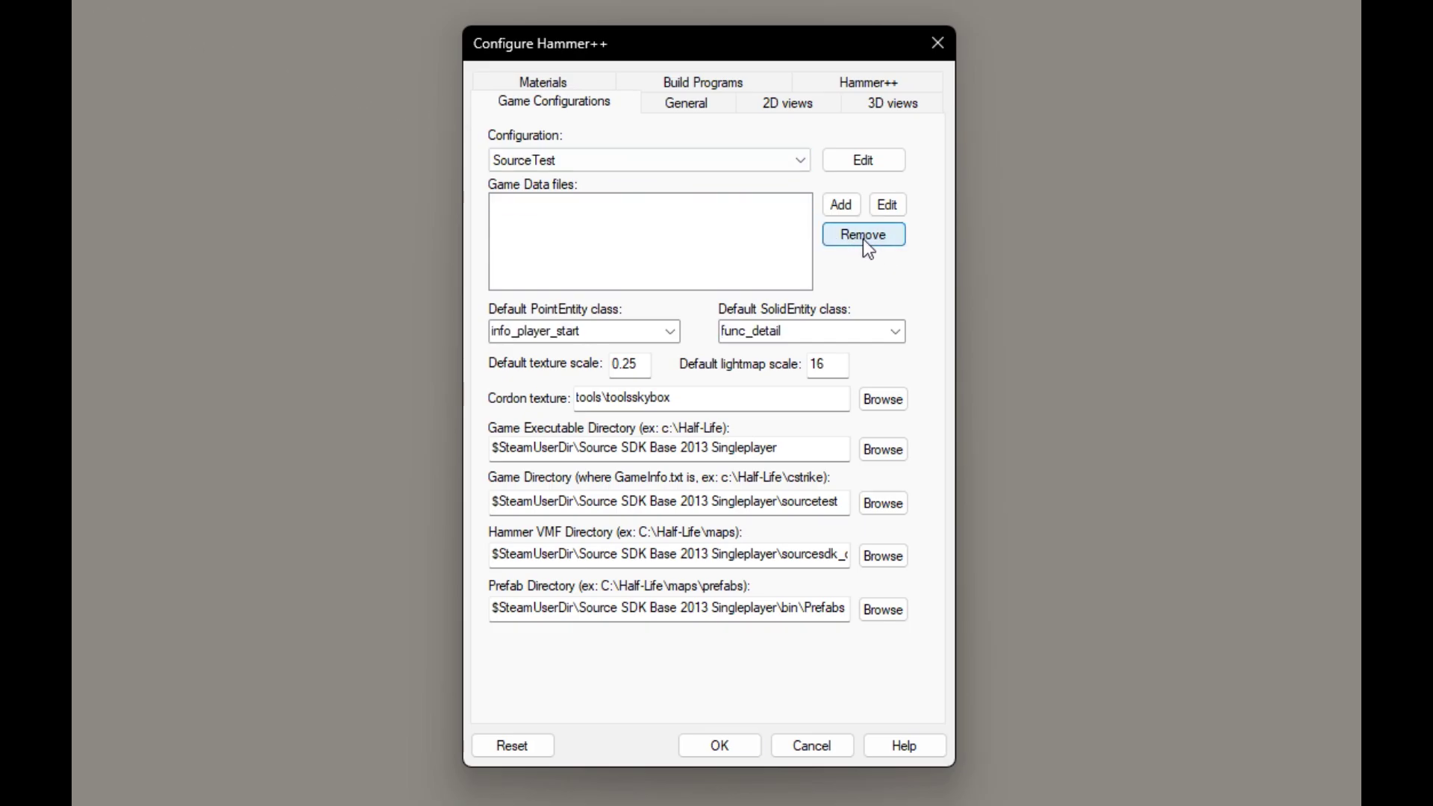
Add HPP_postal3.fgd from the Postal III bin folder to the SourceTest game data files
left_click(841, 204)
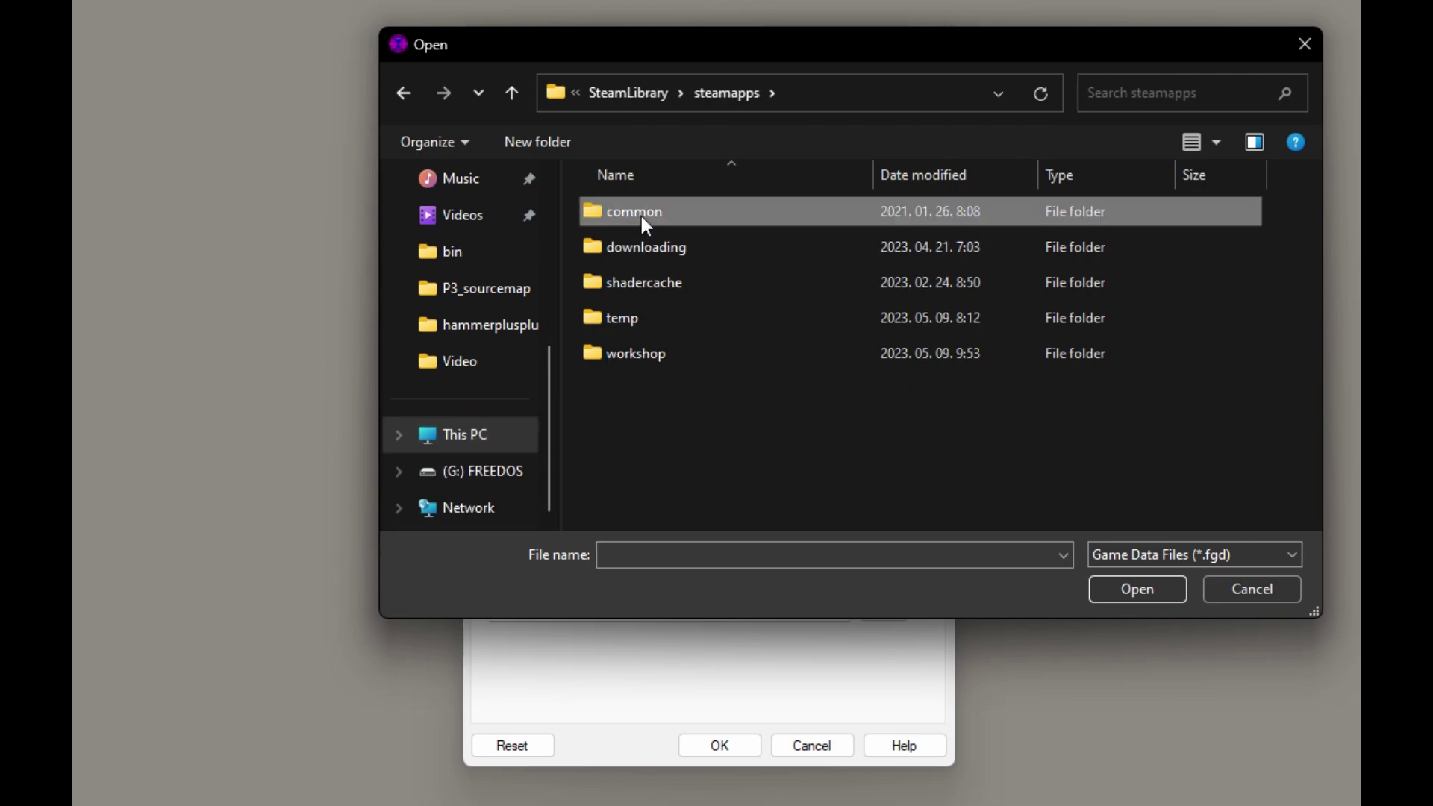
double_click(644, 216)
double_click(651, 318)
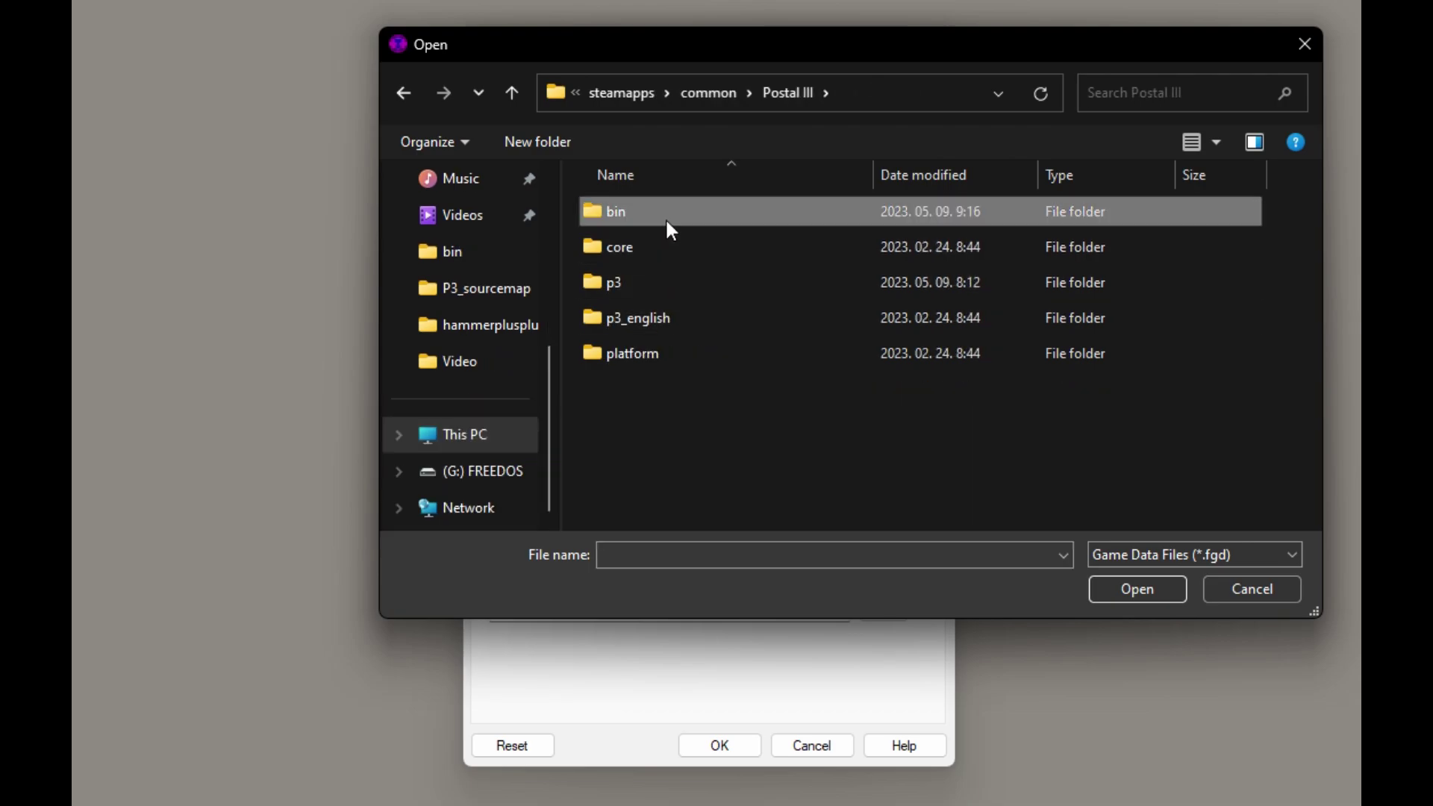
double_click(665, 216)
left_click(623, 431)
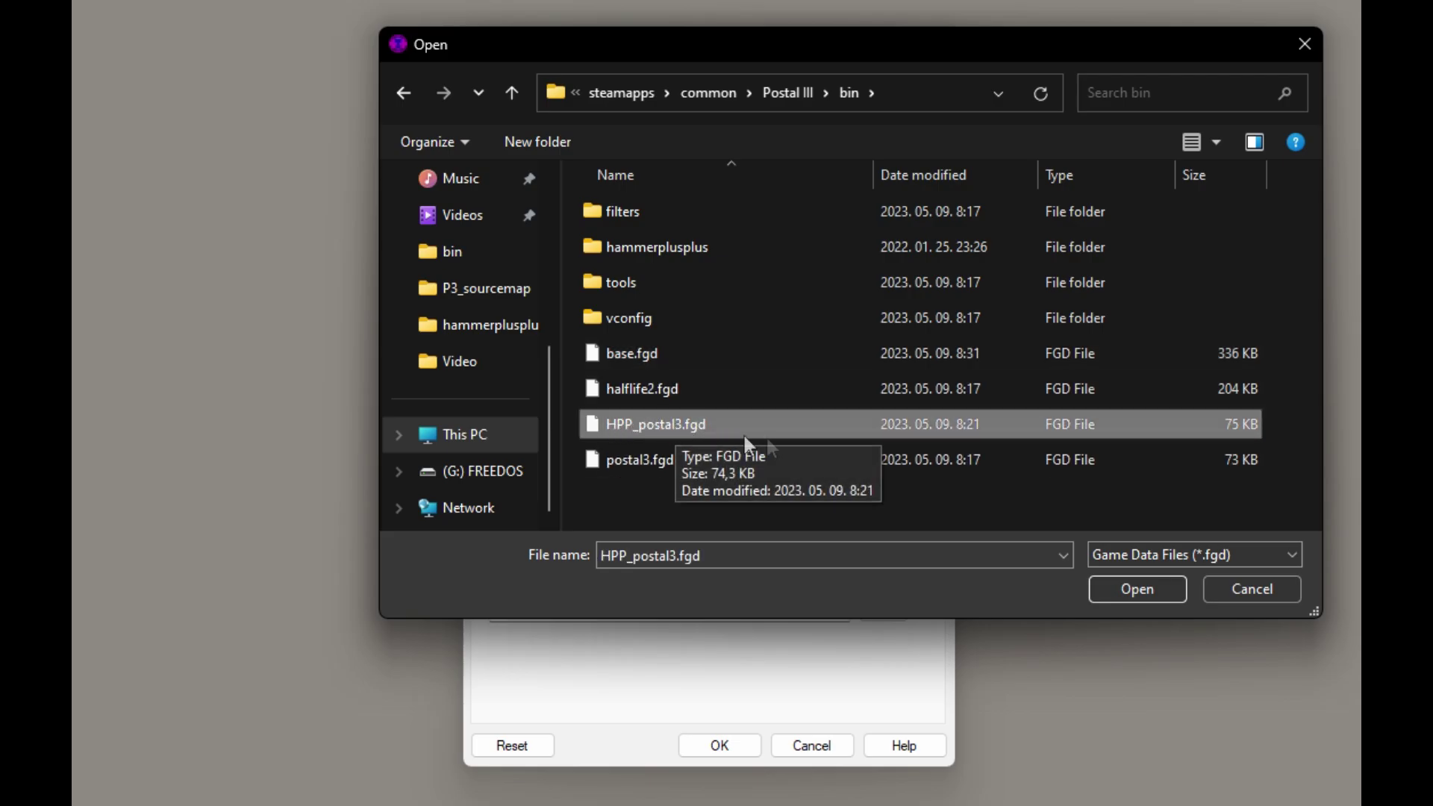
left_click(1102, 596)
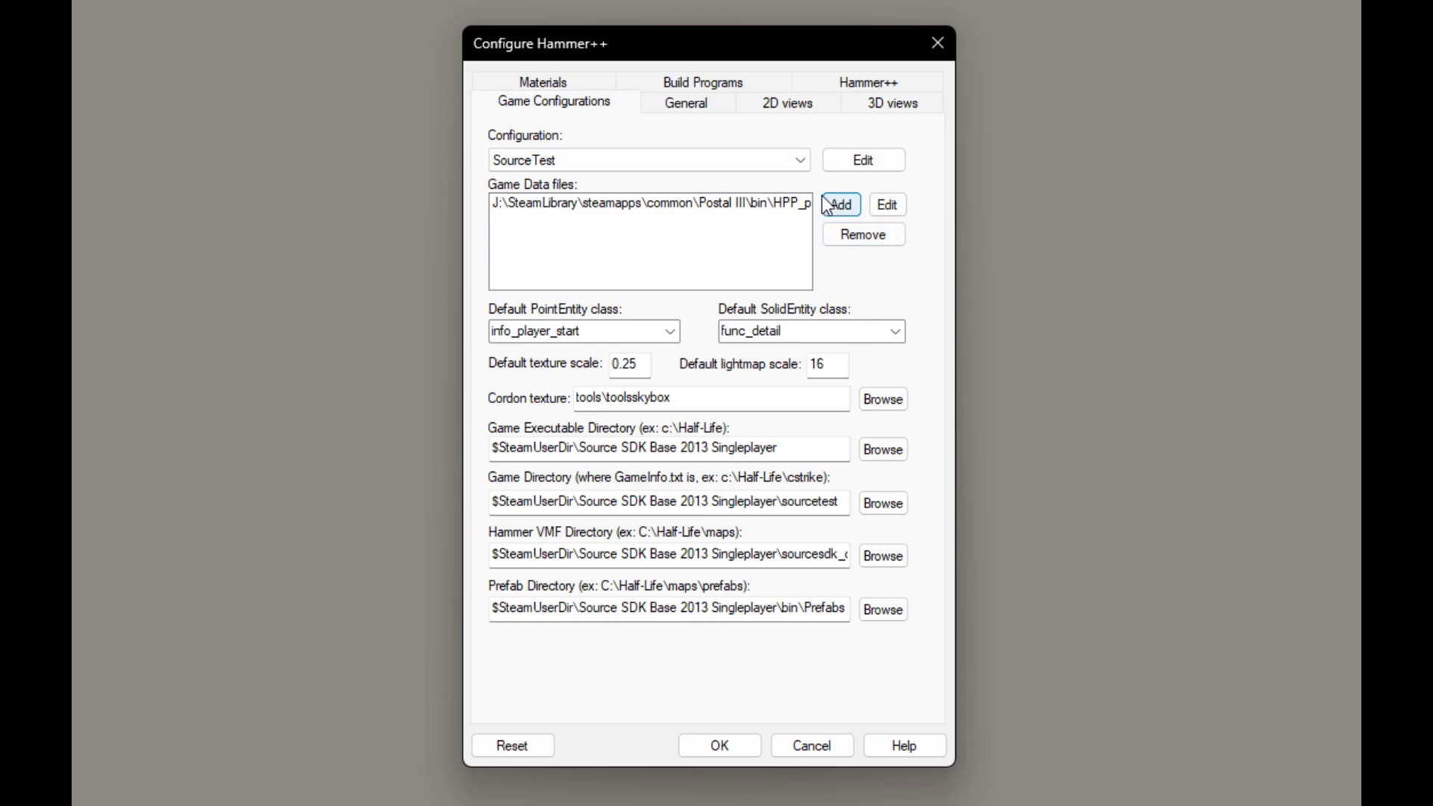
Add halflife2.fgd from the Postal III bin folder as a second game data file and save the configuration
left_click(829, 206)
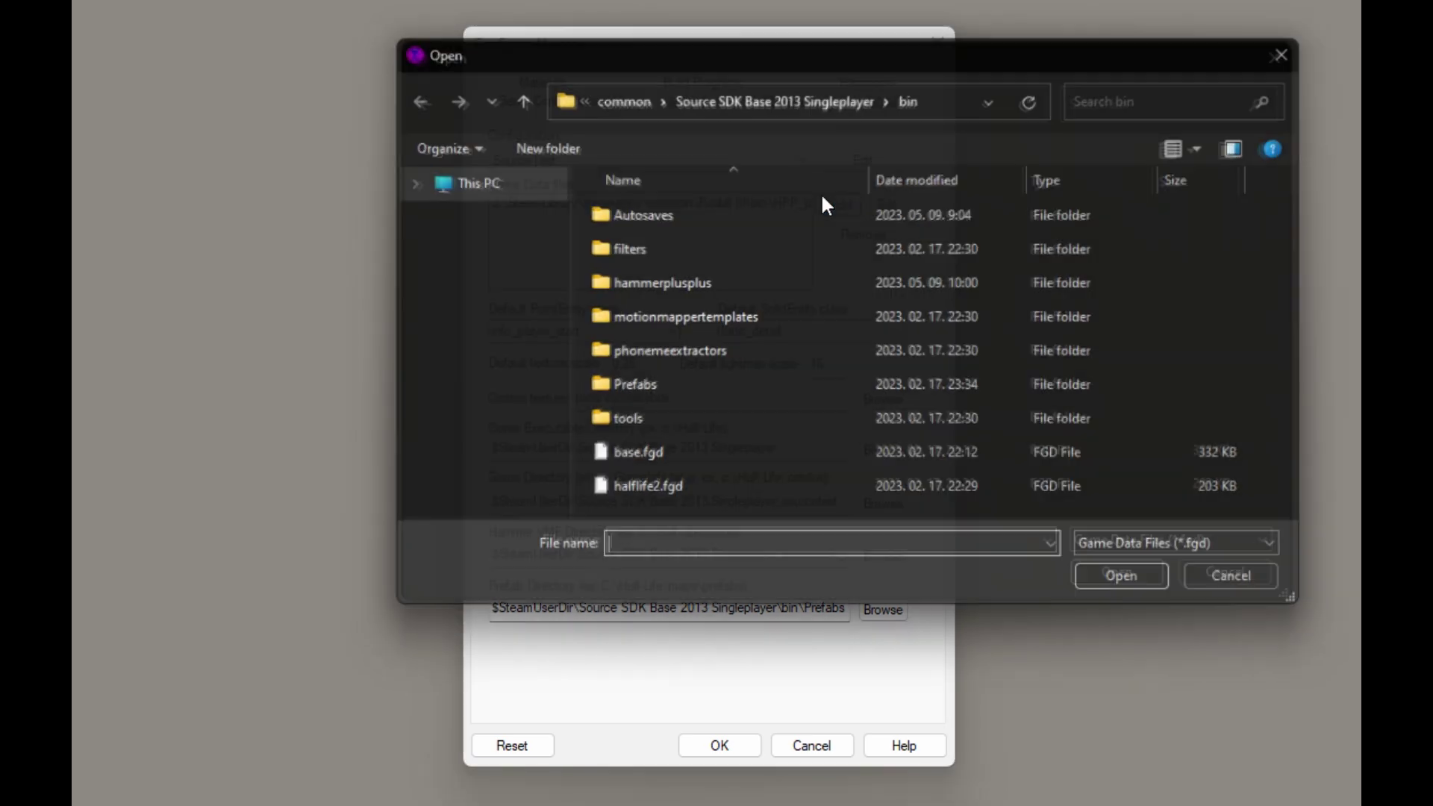
left_click(617, 100)
double_click(642, 319)
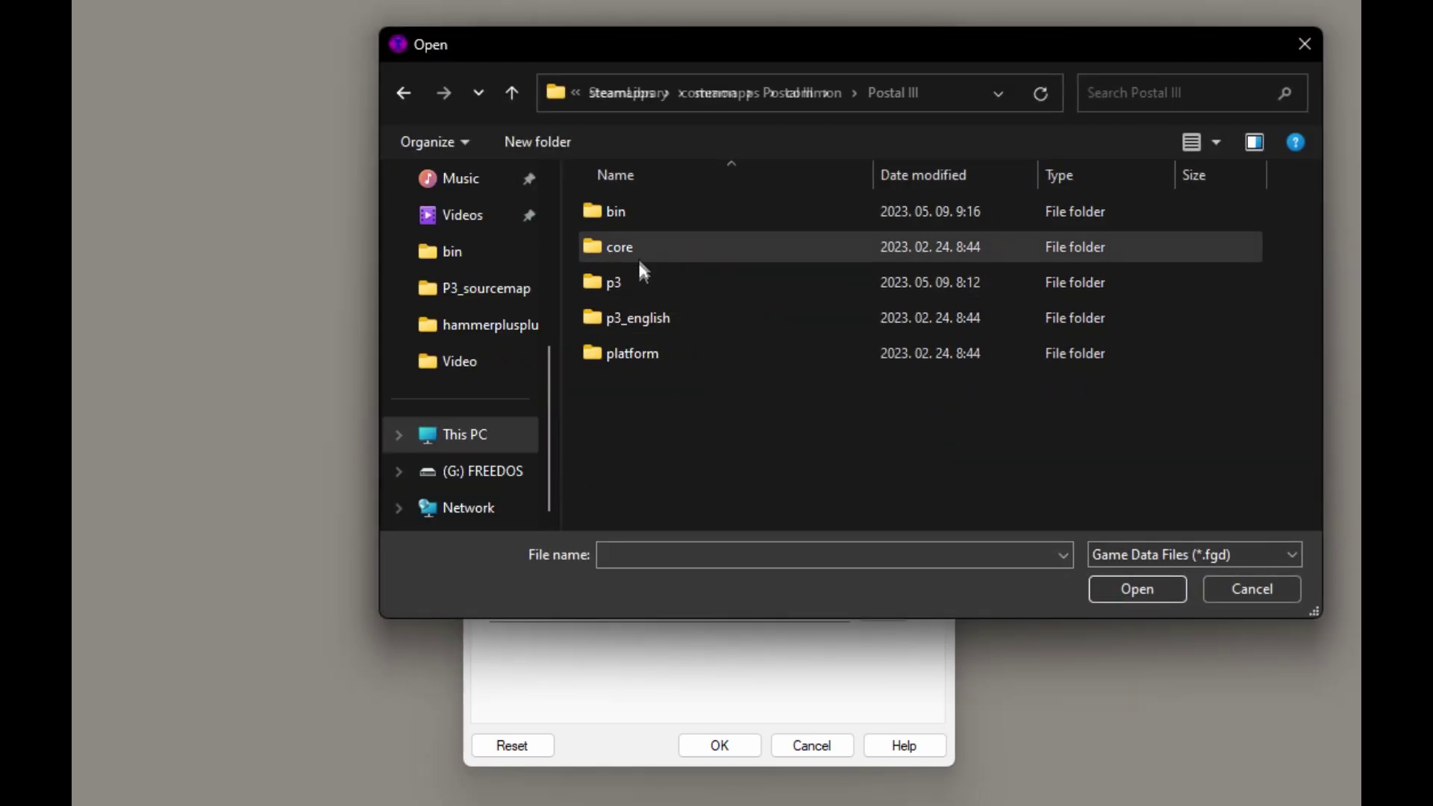
double_click(631, 215)
left_click(660, 388)
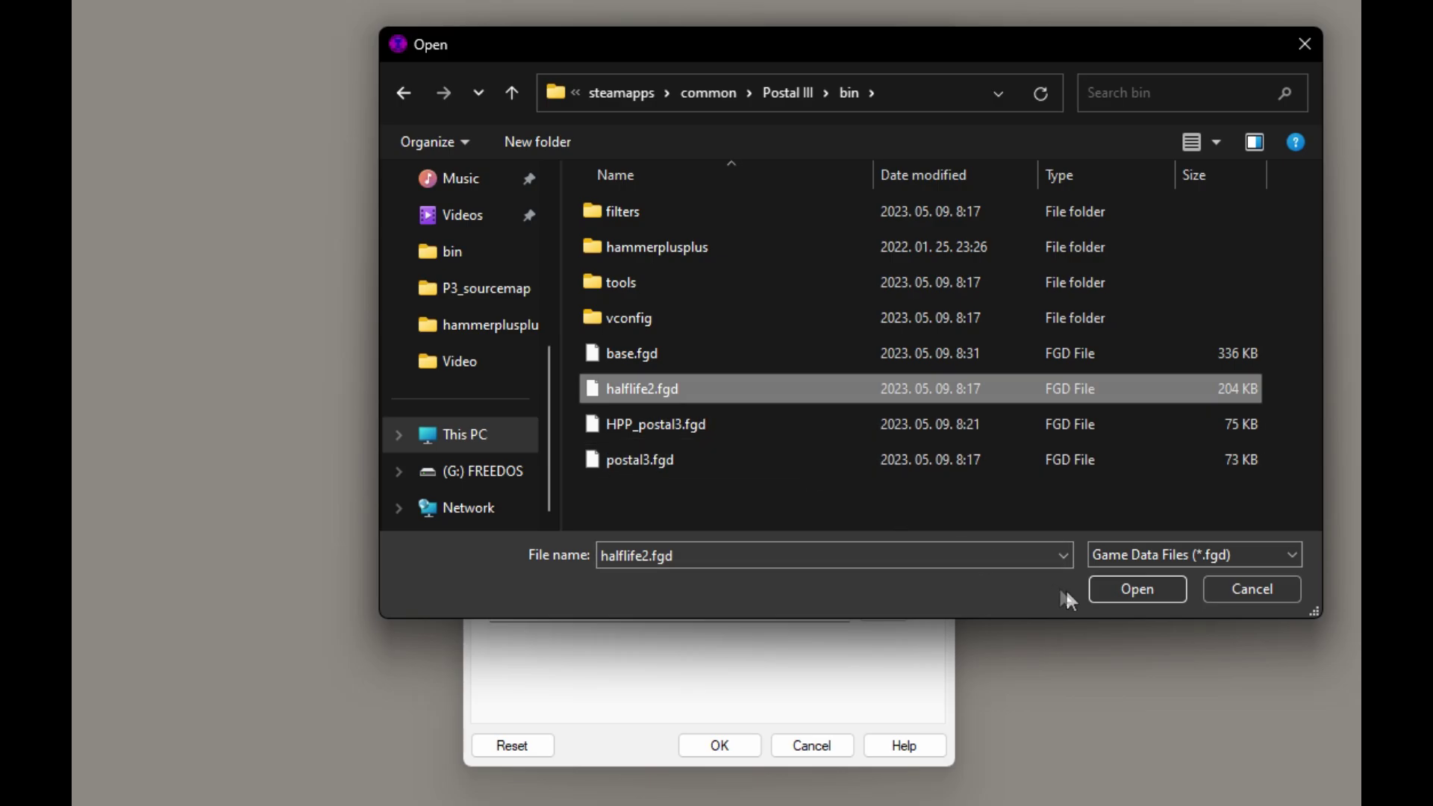
left_click(1136, 590)
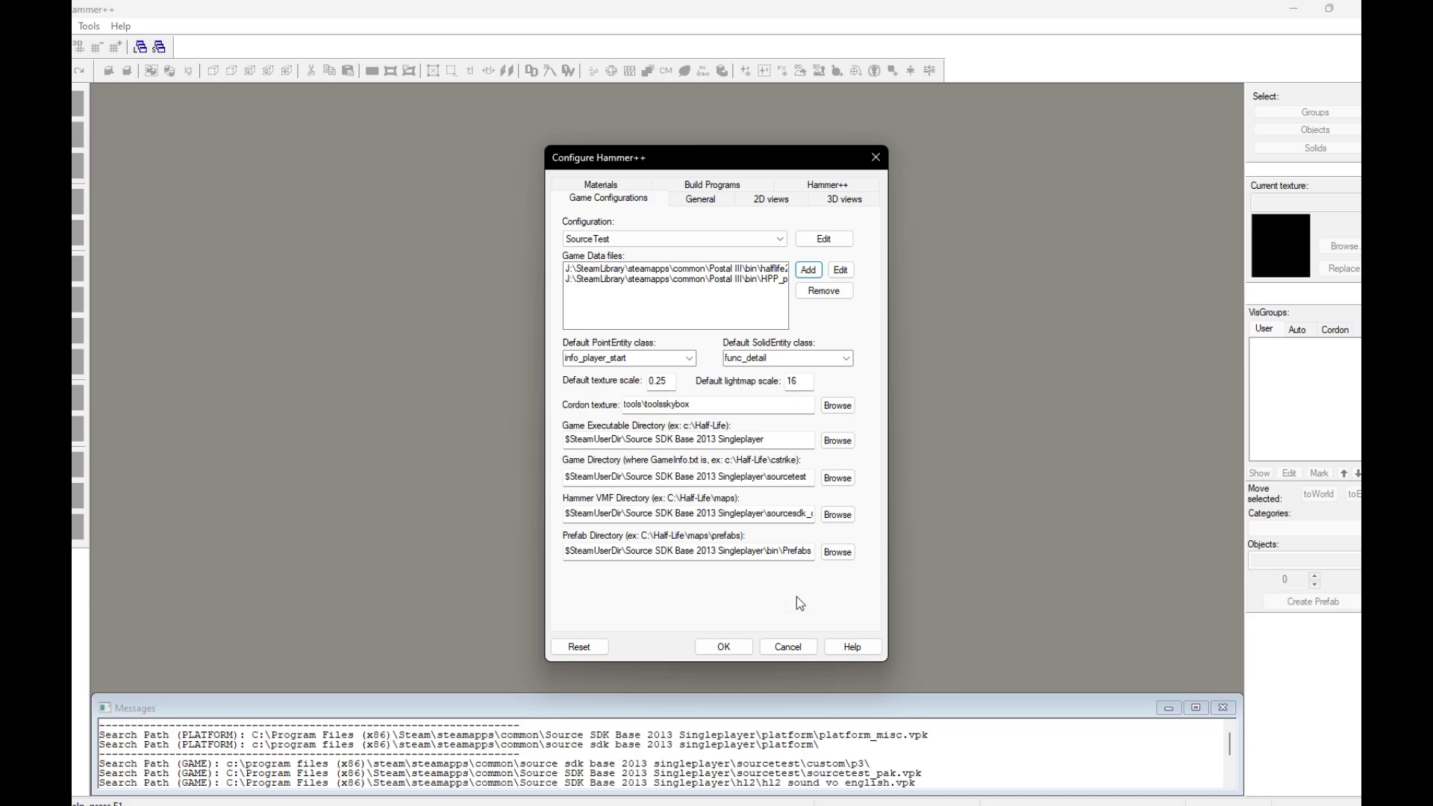
left_click(736, 646)
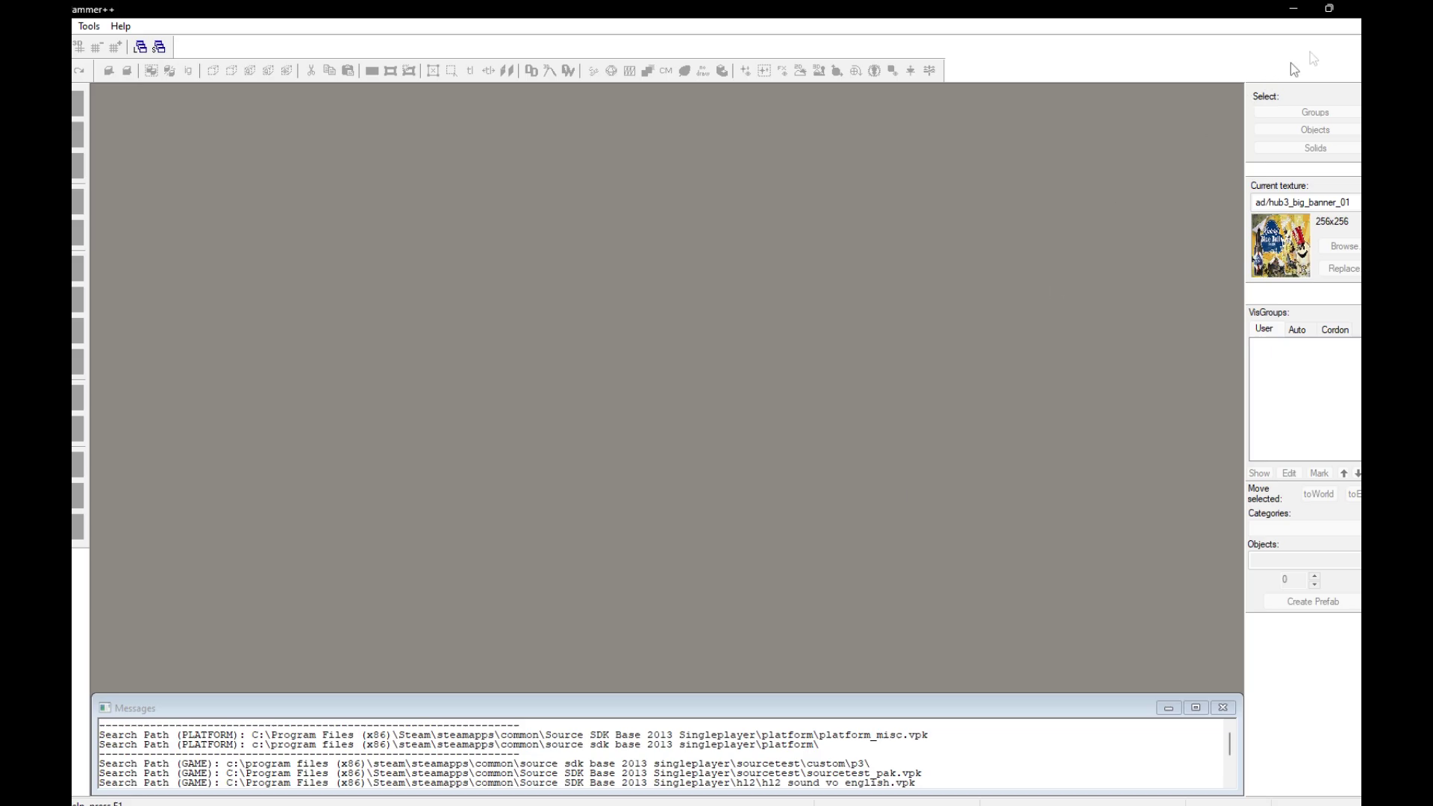
Close the editor and open hammerplusplus_gameconfig.txt from the hammerplusplus folder in Notepad++, reloading its updated contents
left_click(1354, 8)
scroll(777, 523, "up", 15)
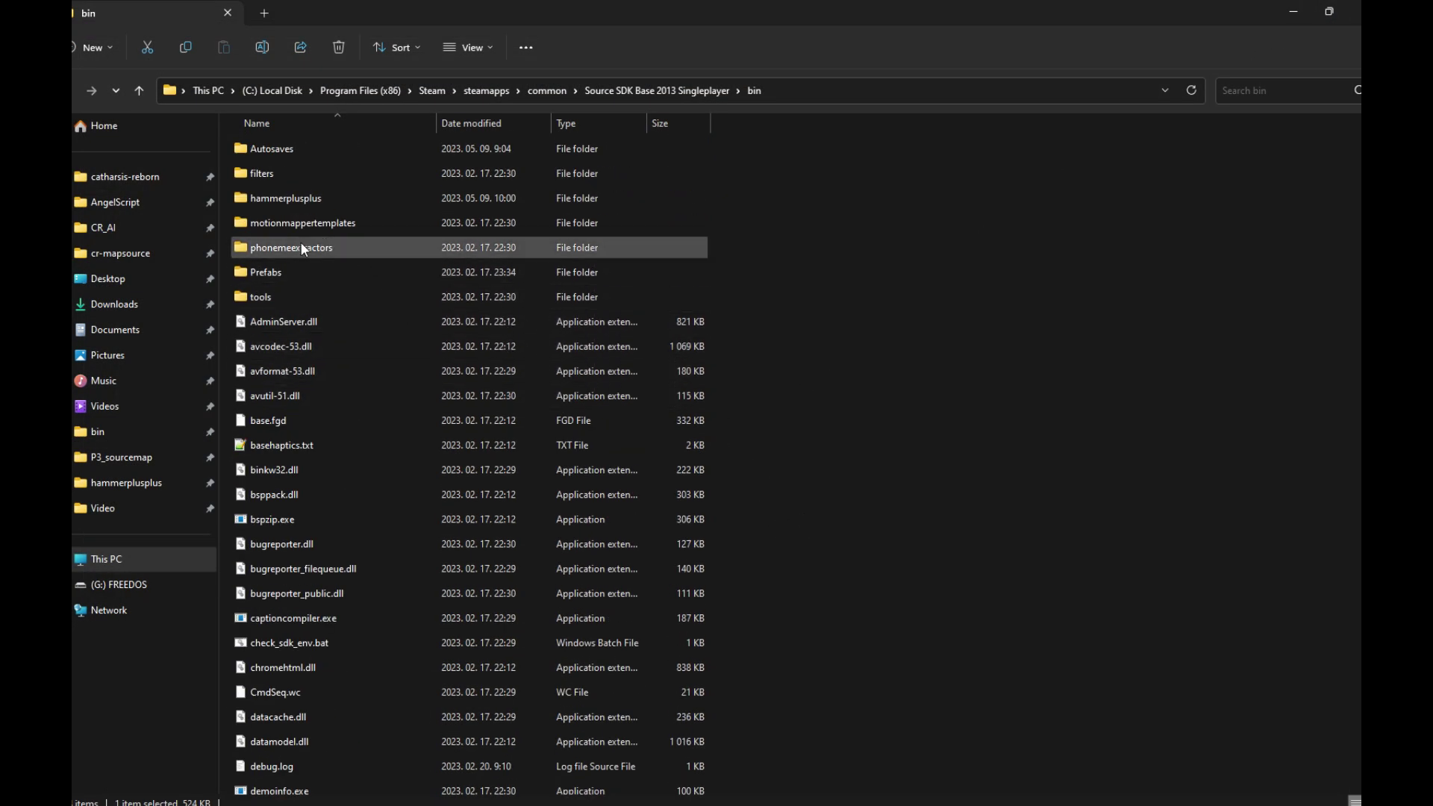
double_click(300, 201)
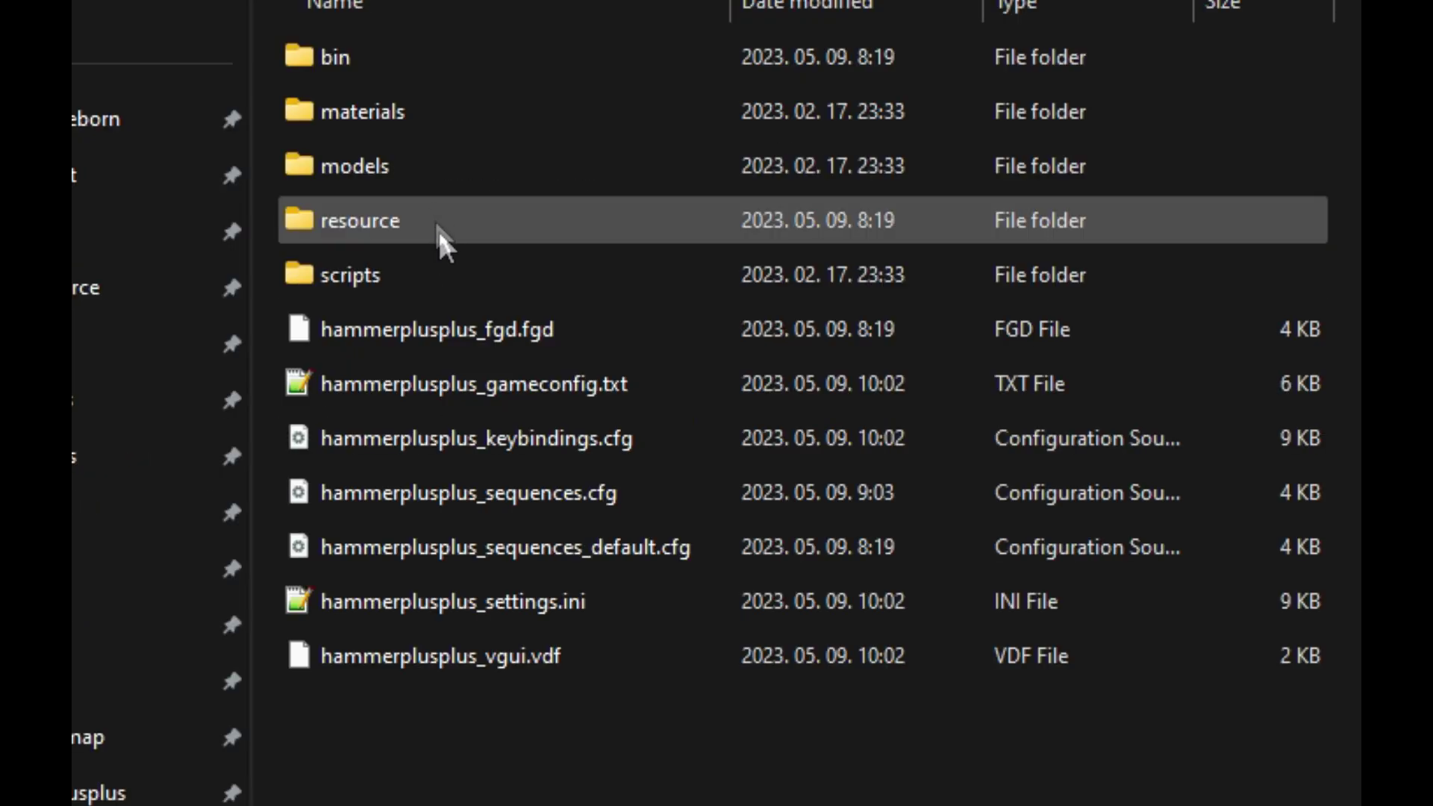
double_click(317, 299)
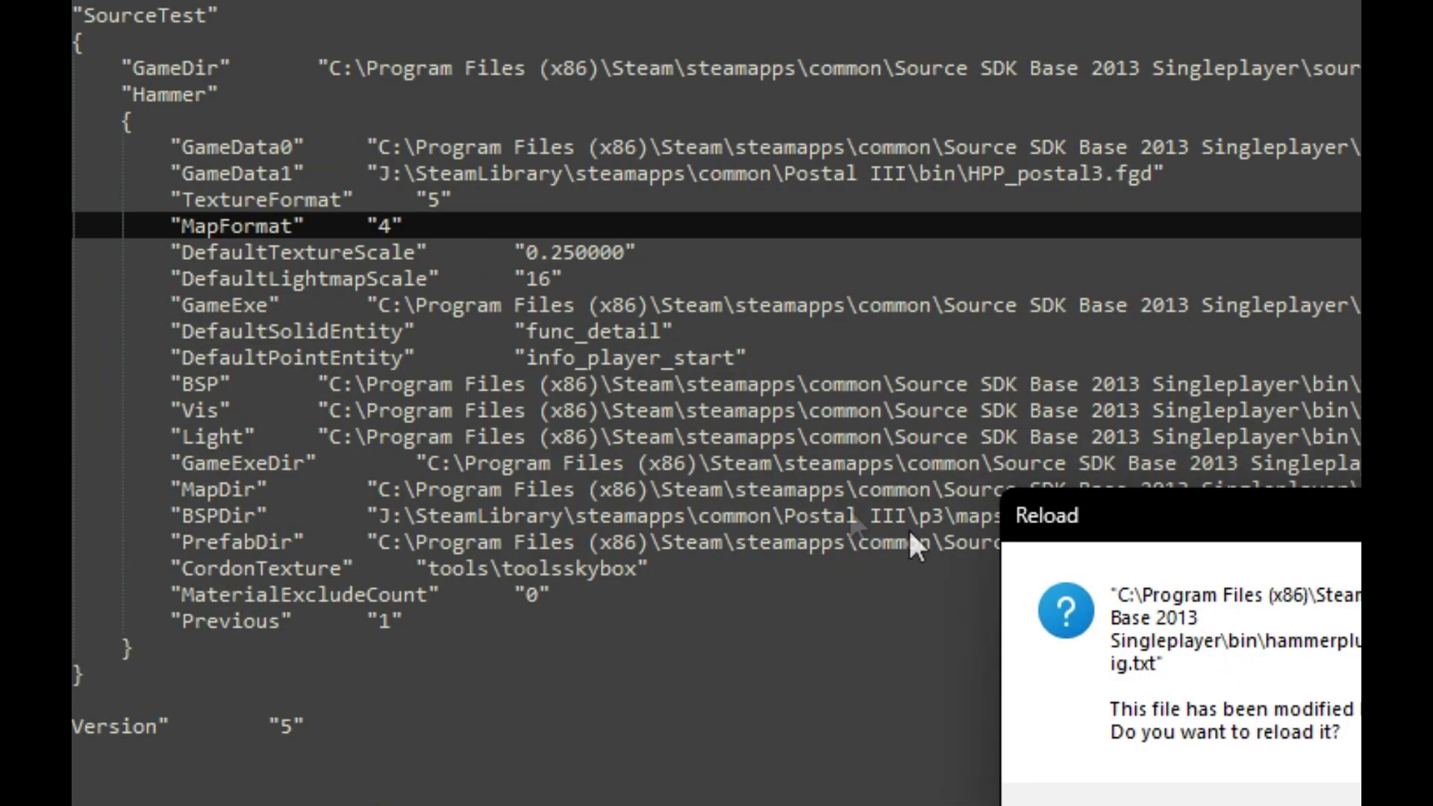
left_click(1358, 803)
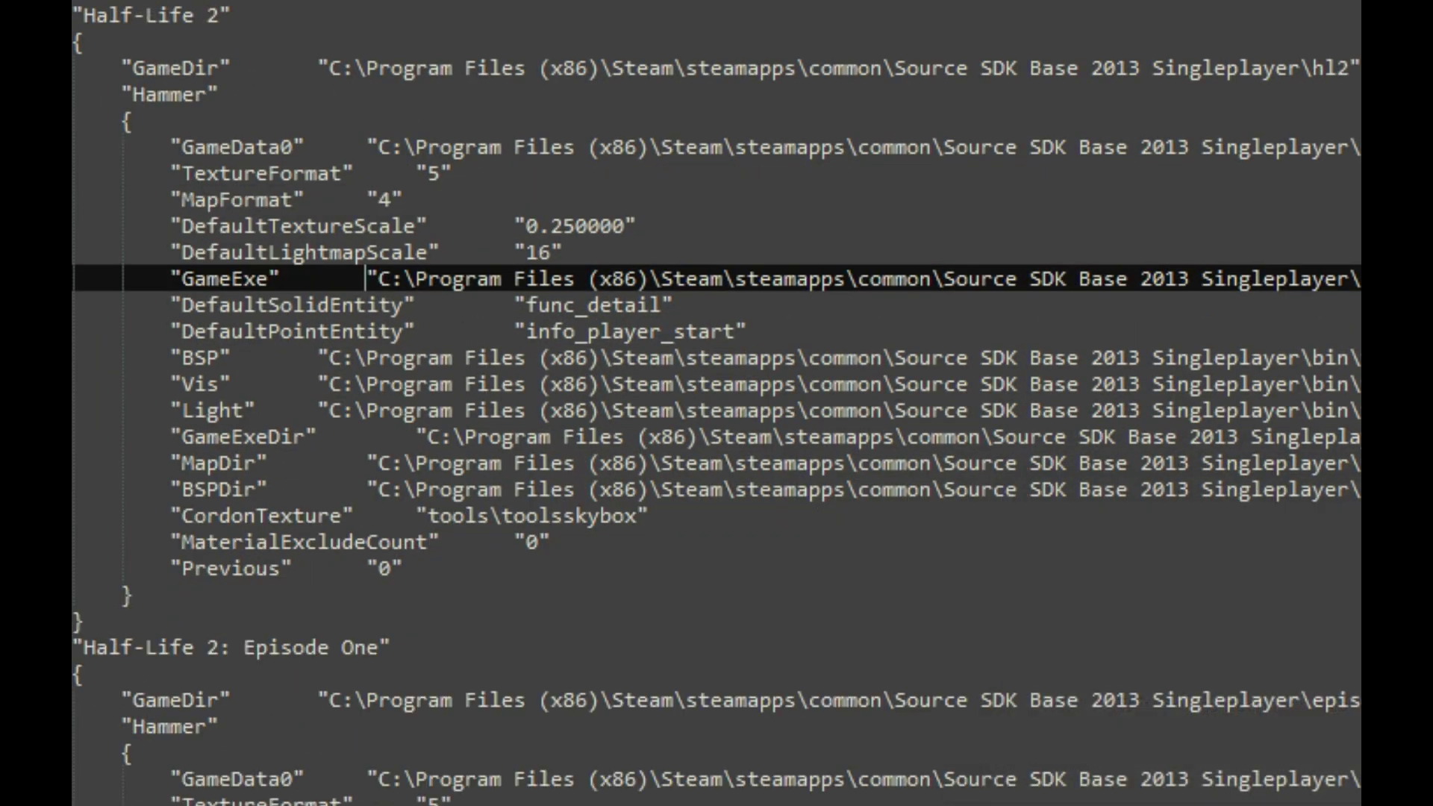
Delete the Half-Life 2, Episode One and Episode Two configurations from the file, keeping only SourceTest
scroll(146, 264, "down", 6)
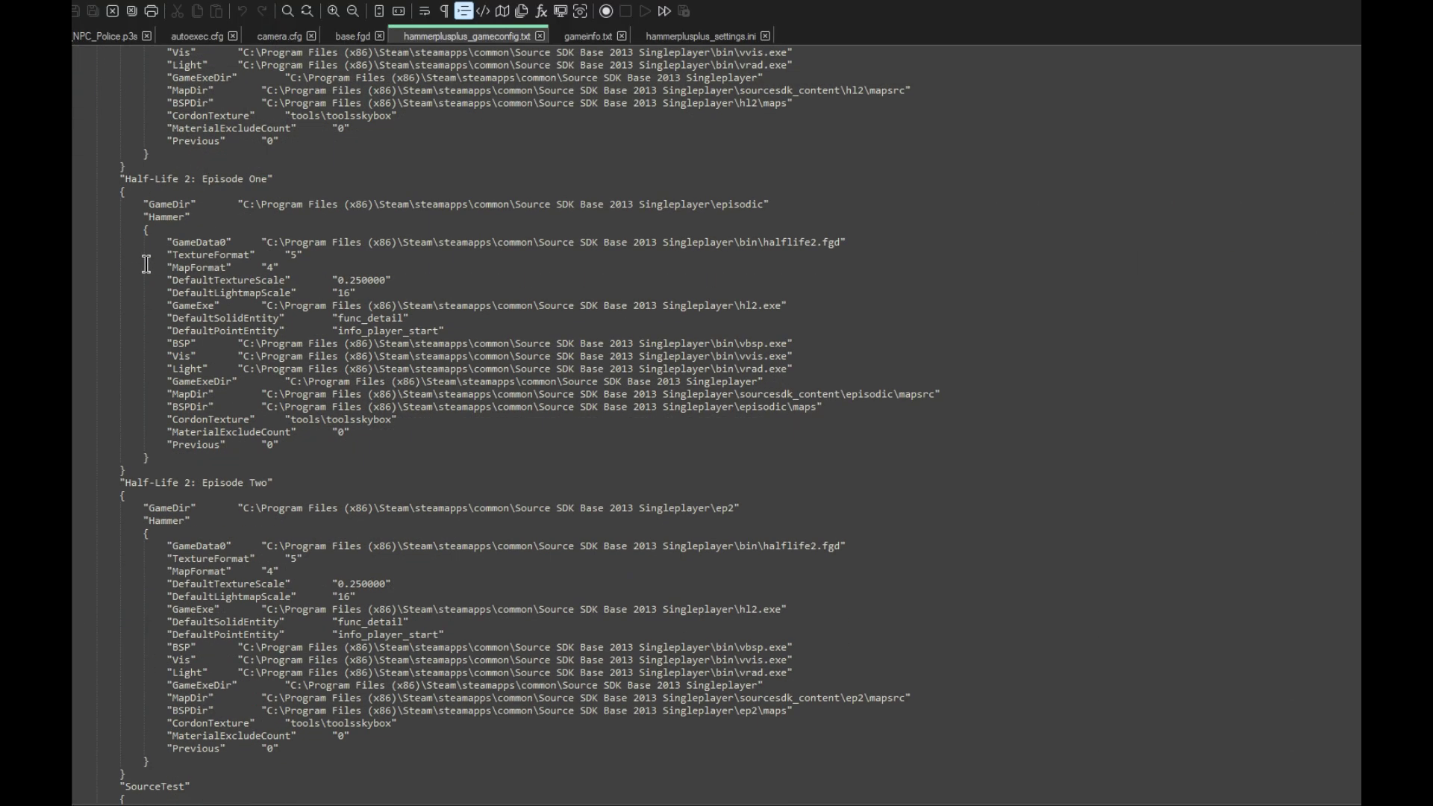
scroll(146, 264, "down", 7)
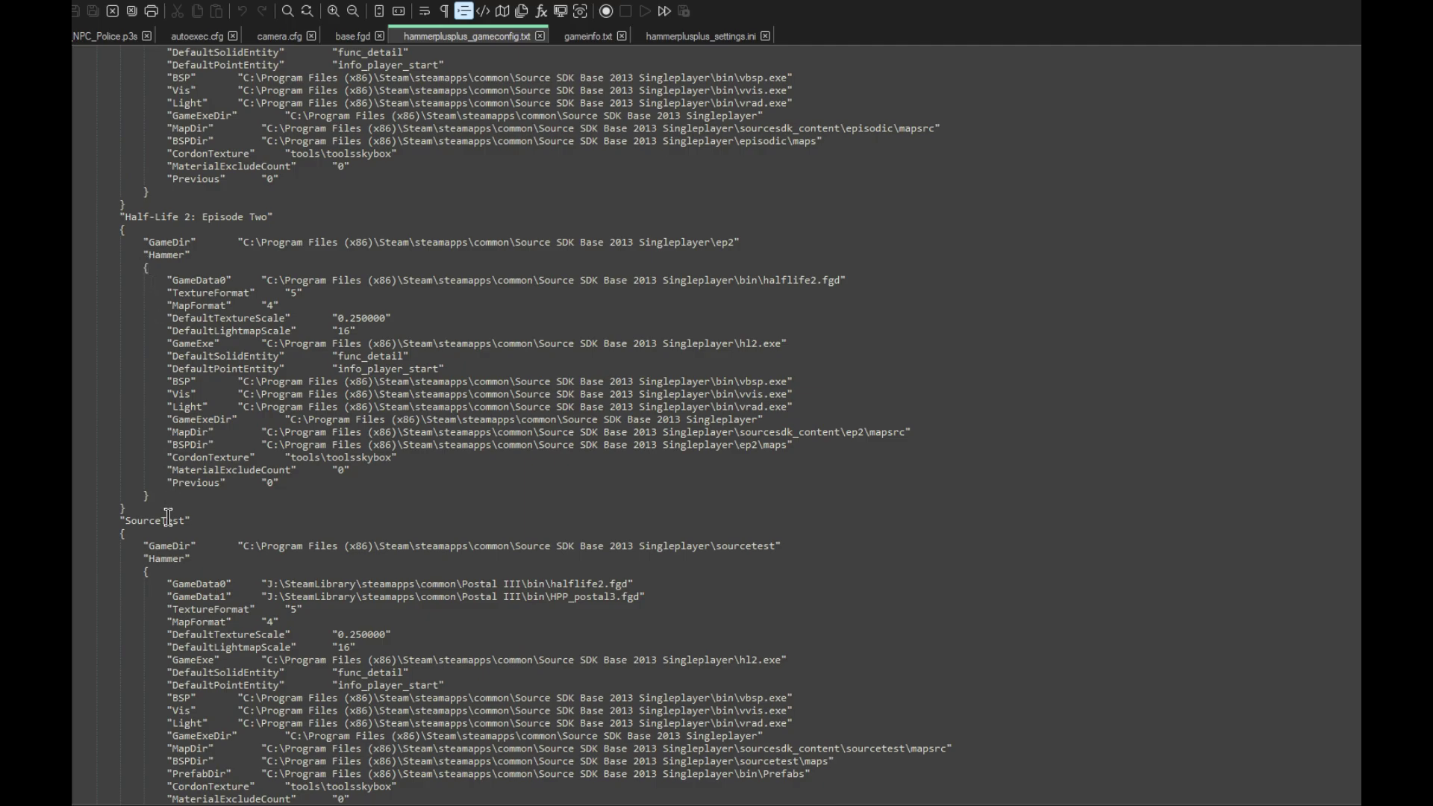
left_click_drag(168, 508, 74, 102)
scroll(167, 510, "up", 13)
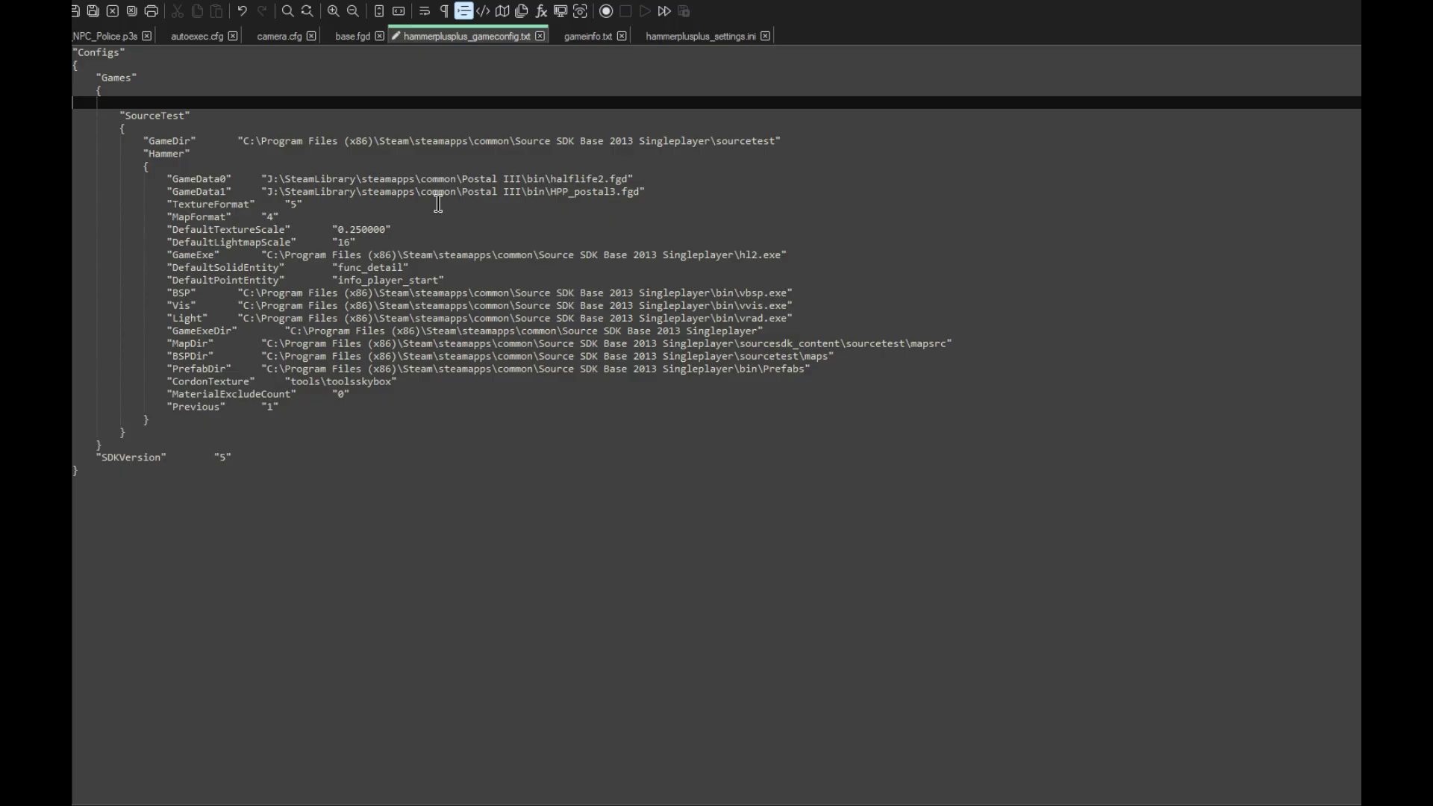
key("BackSpace")
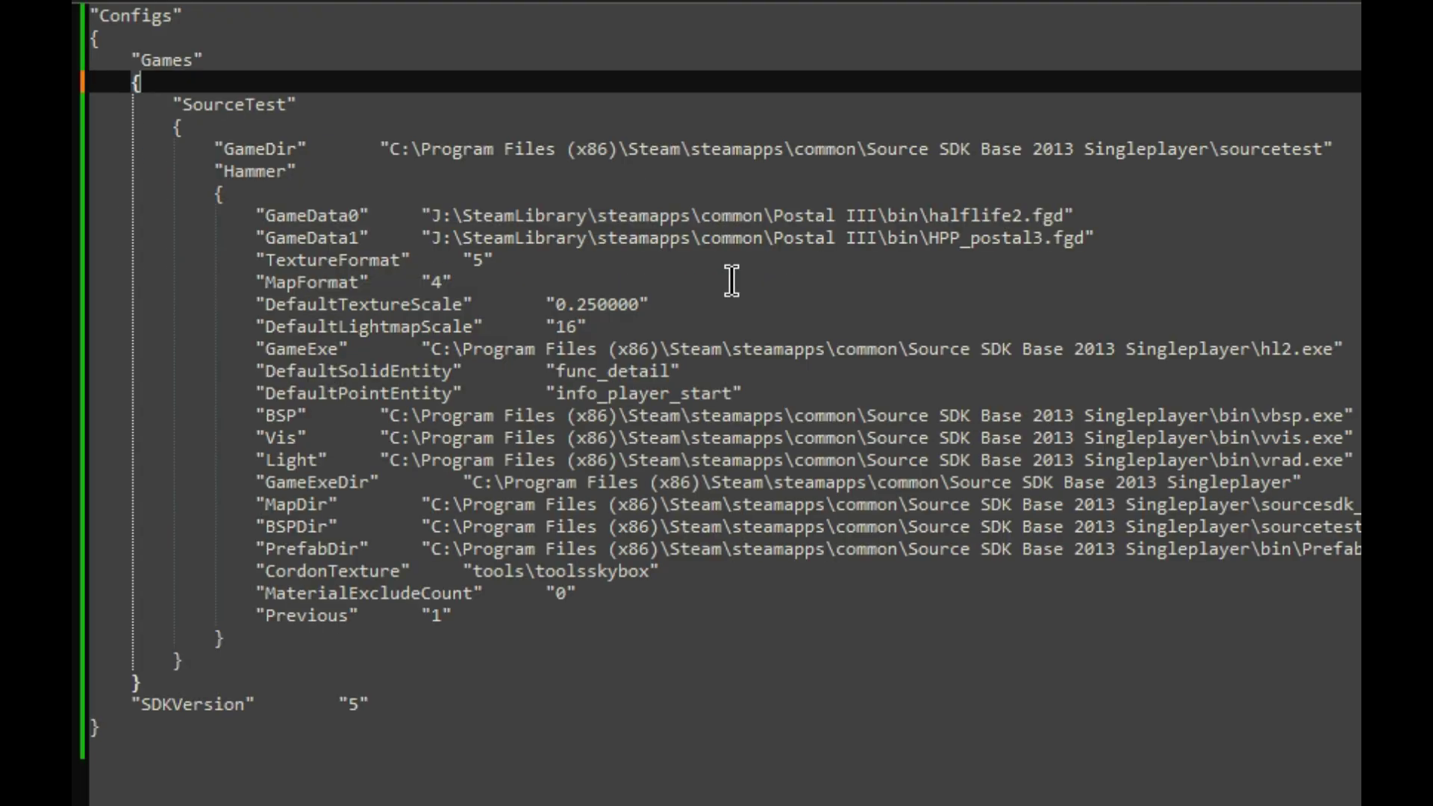
Change SourceTest's BSPDir to J:\SteamLibrary\steamapps\common\Postal III\p3\maps, reusing the Postal III path from GameData0
left_click(921, 217)
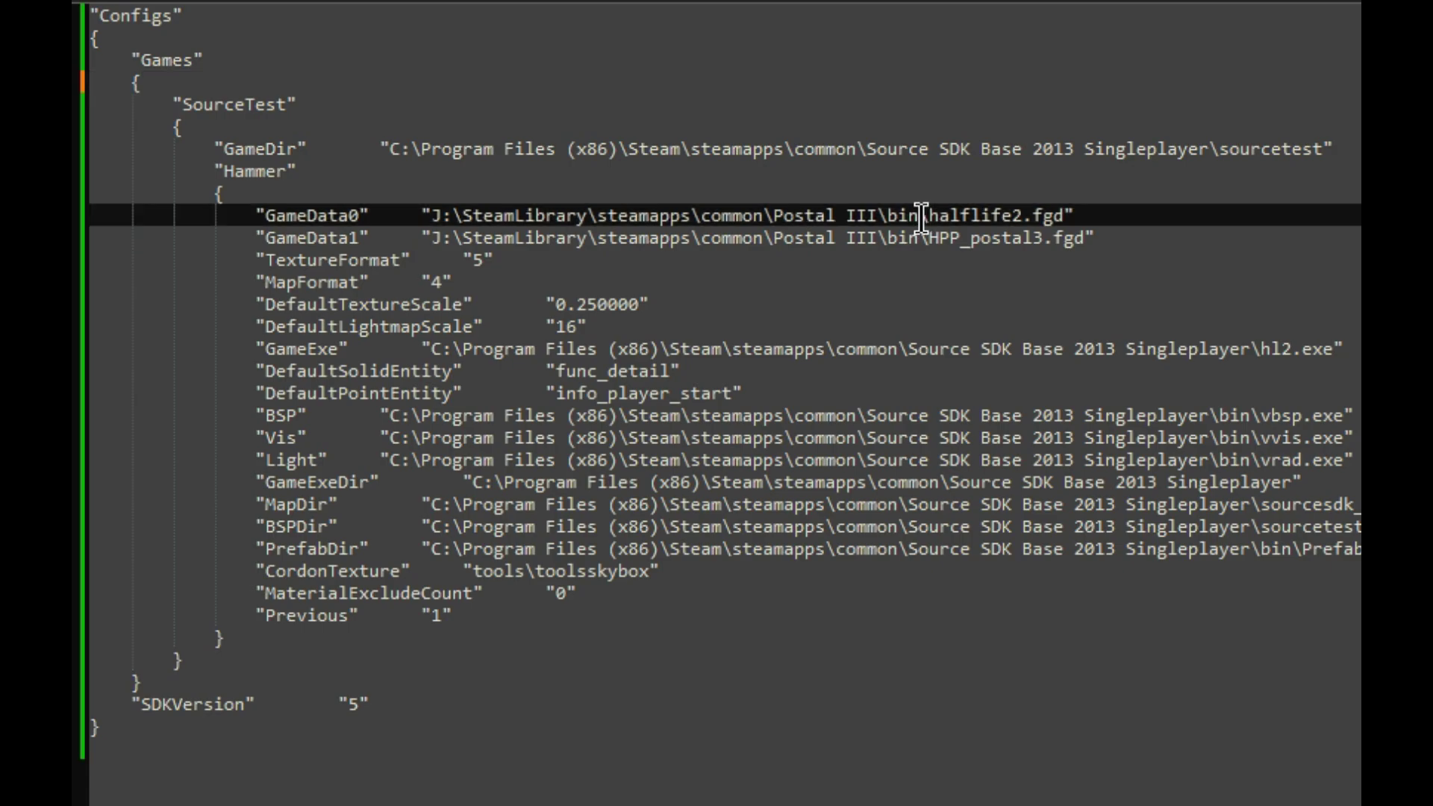
left_click_drag(873, 216, 431, 217)
key("ctrl+c")
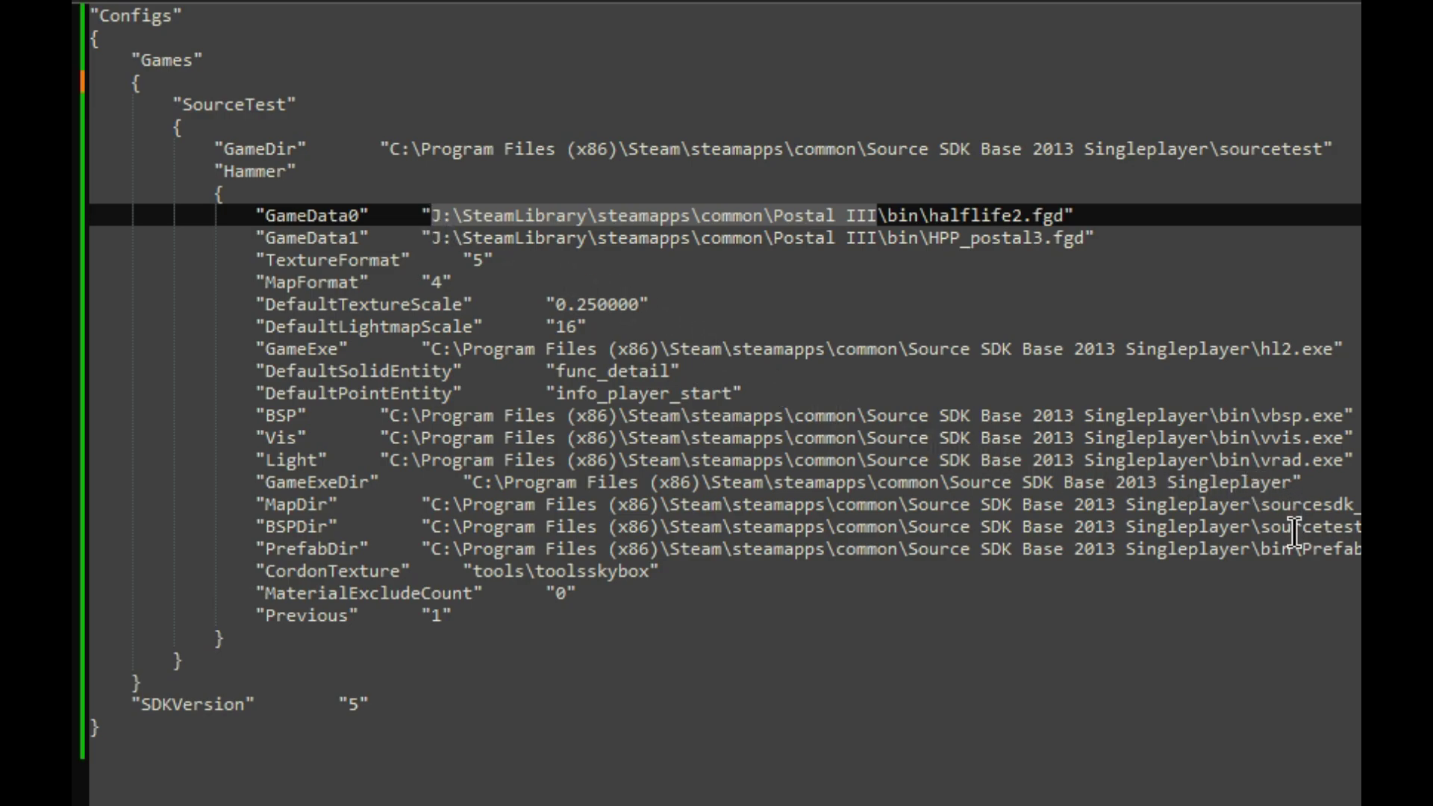
left_click(1252, 528)
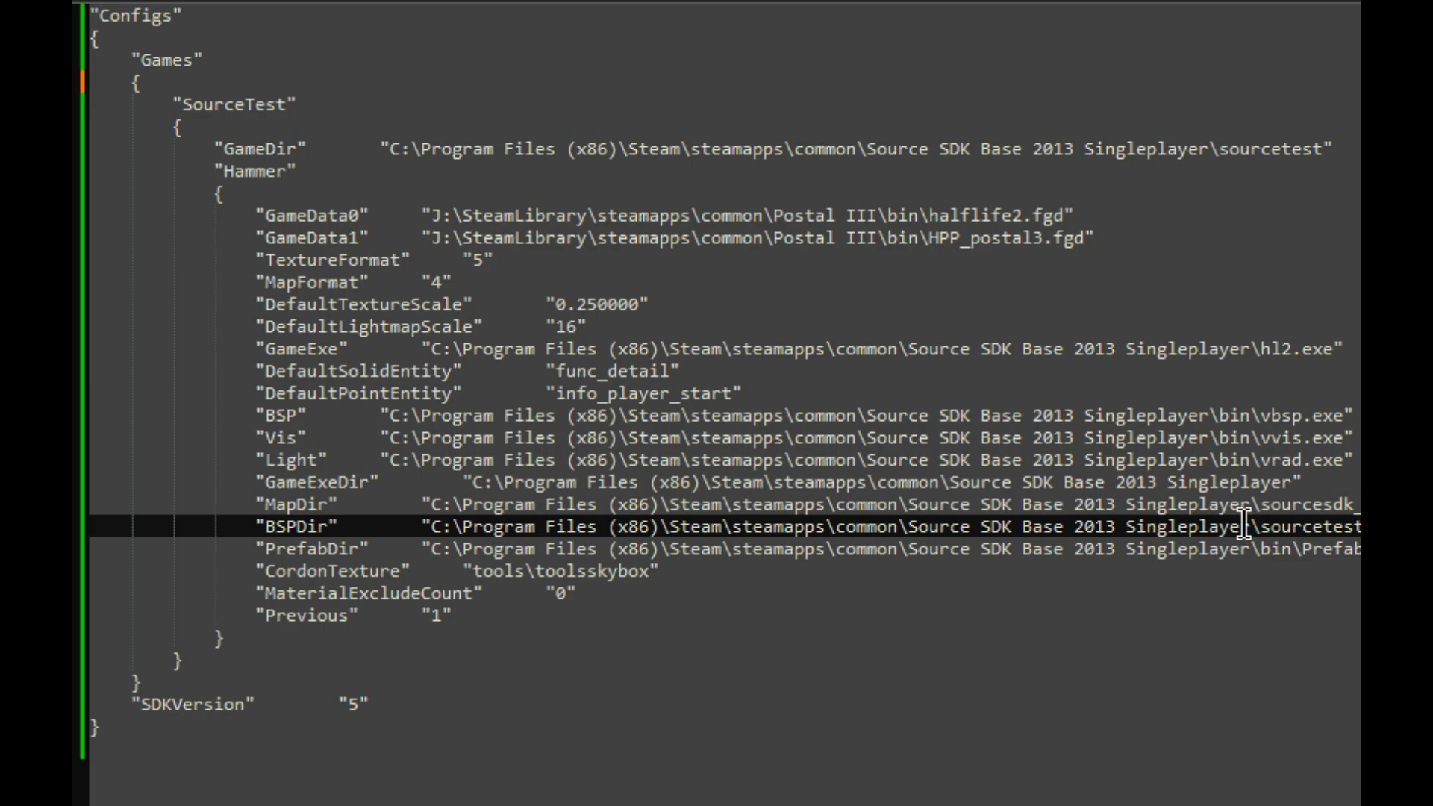
left_click_drag(1247, 525, 436, 527)
key("ctrl+v")
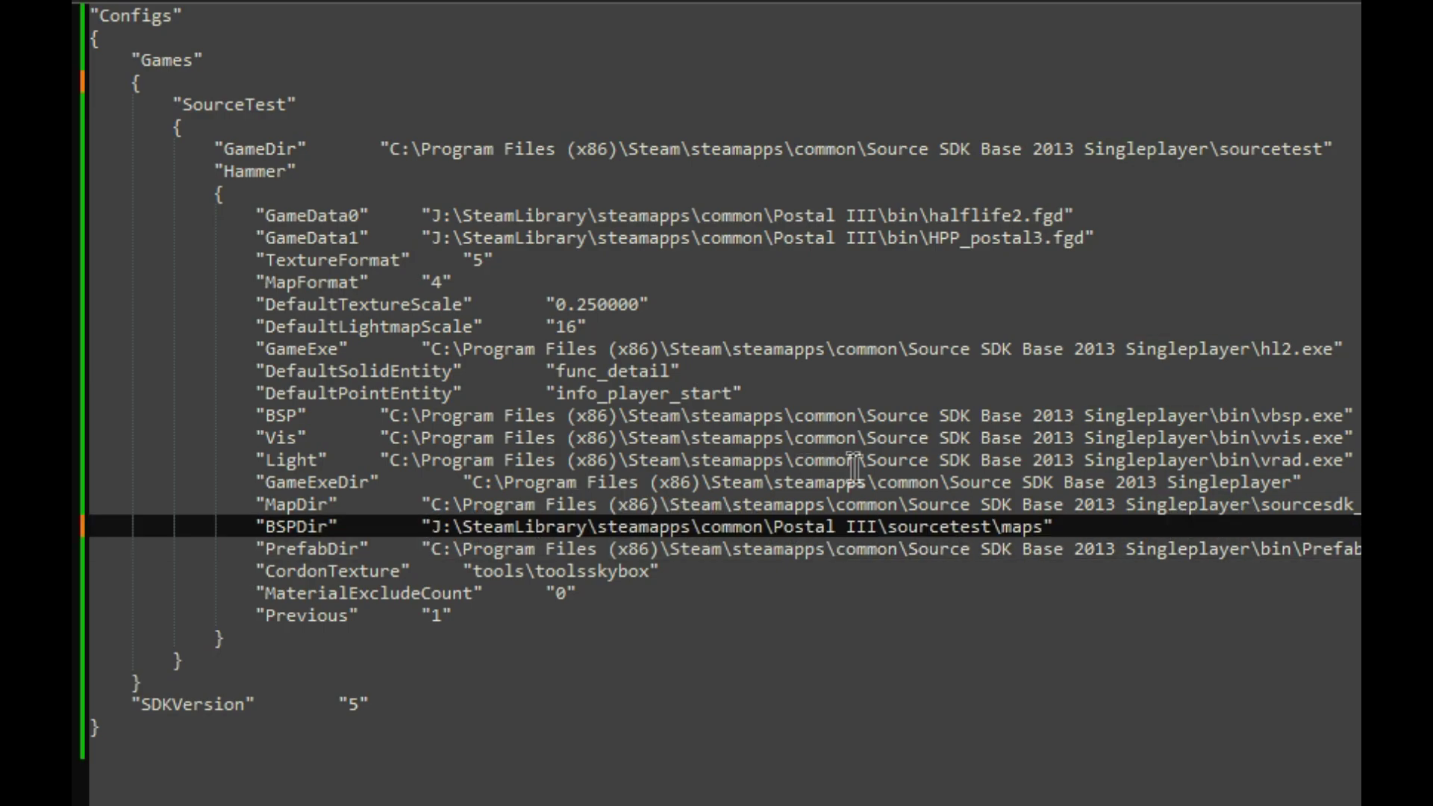
double_click(939, 528)
type("p3")
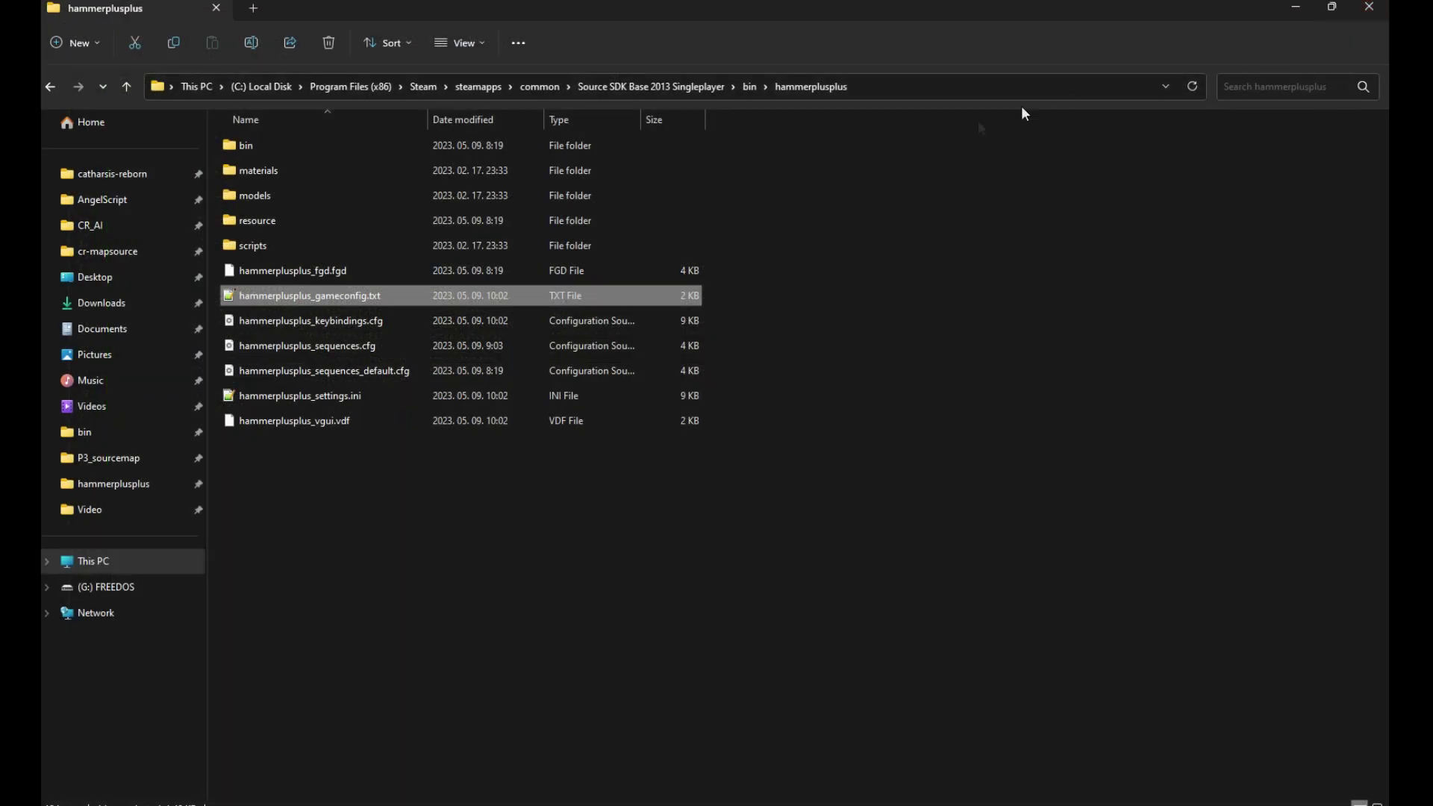
Make hammerplusplus_gameconfig.txt read-only through its file properties and apply the change
right_click(374, 296)
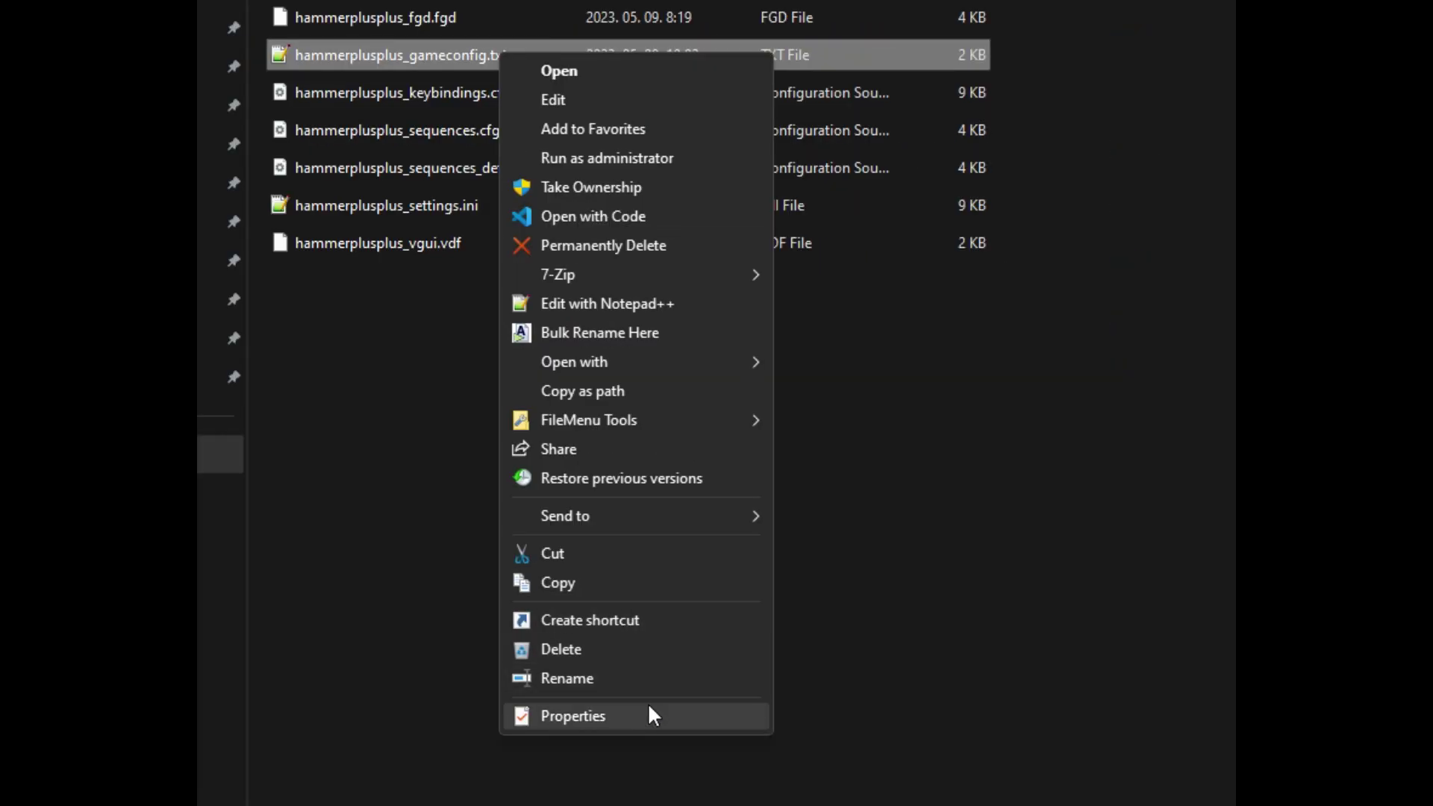
left_click(474, 736)
left_click(630, 514)
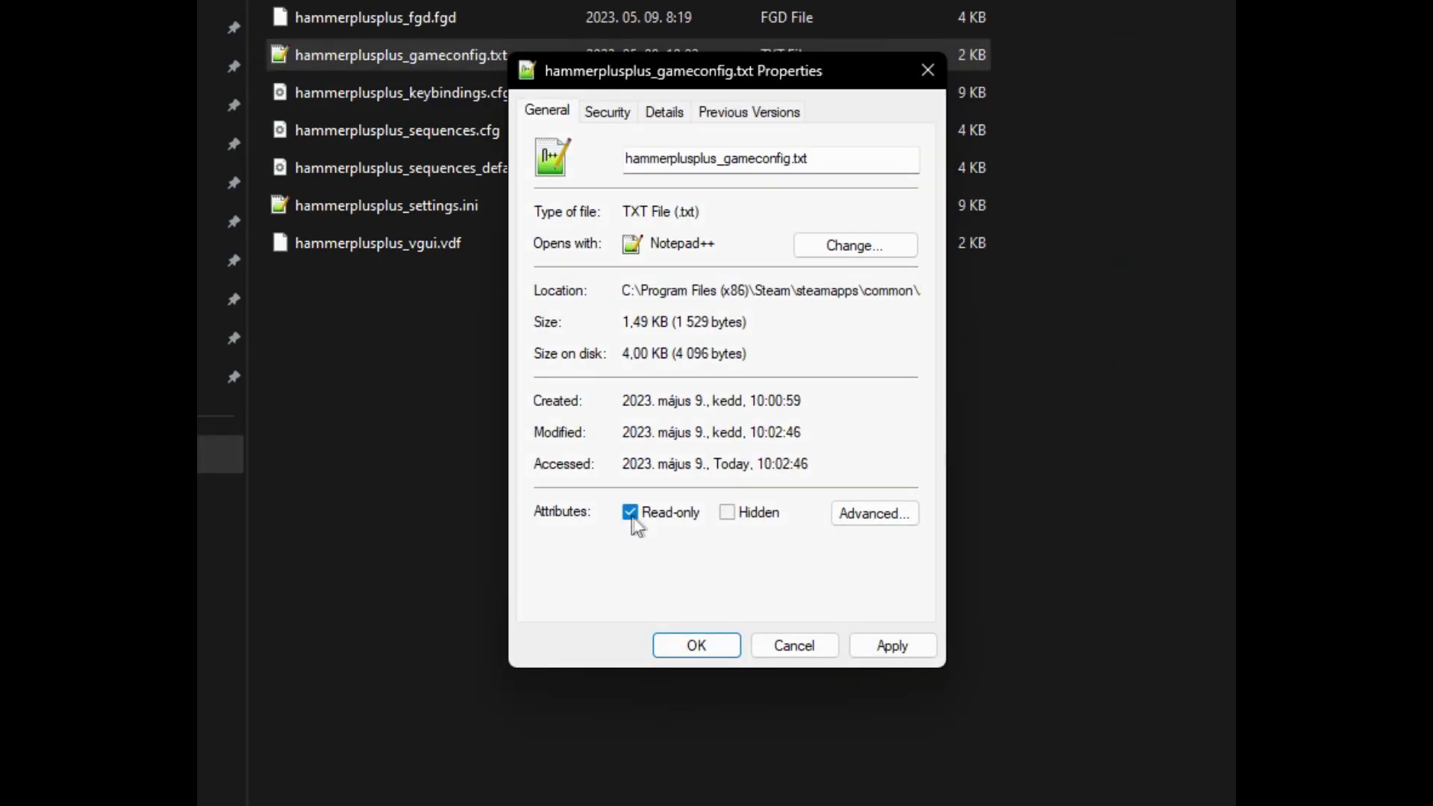
left_click(899, 651)
left_click(704, 648)
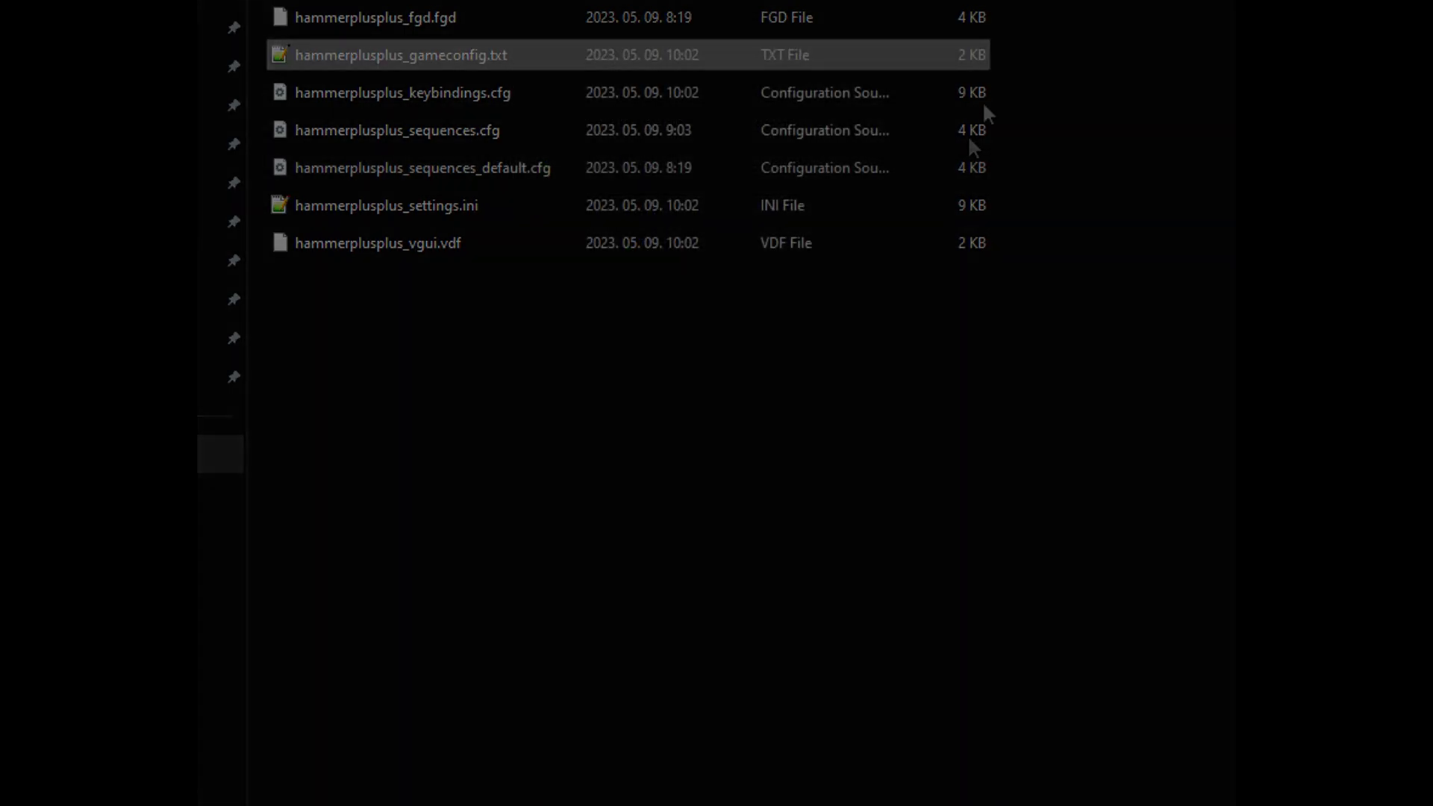
Switch to Hammer++ and open the roam_hub1_d.vmf map from the P3_sourcemap folder
left_click(770, 65)
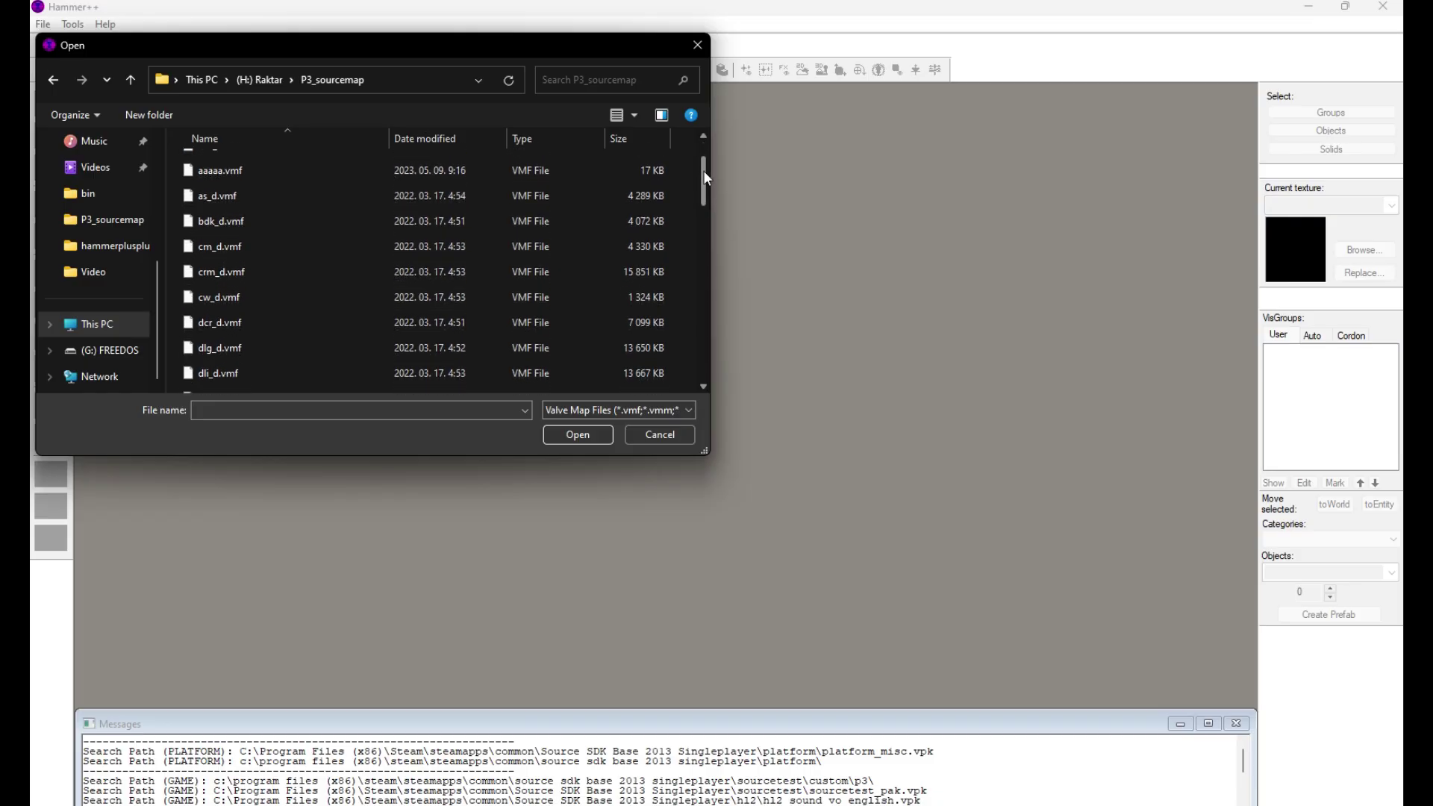
left_click_drag(703, 170, 700, 201)
left_click(304, 410)
type("roam_h")
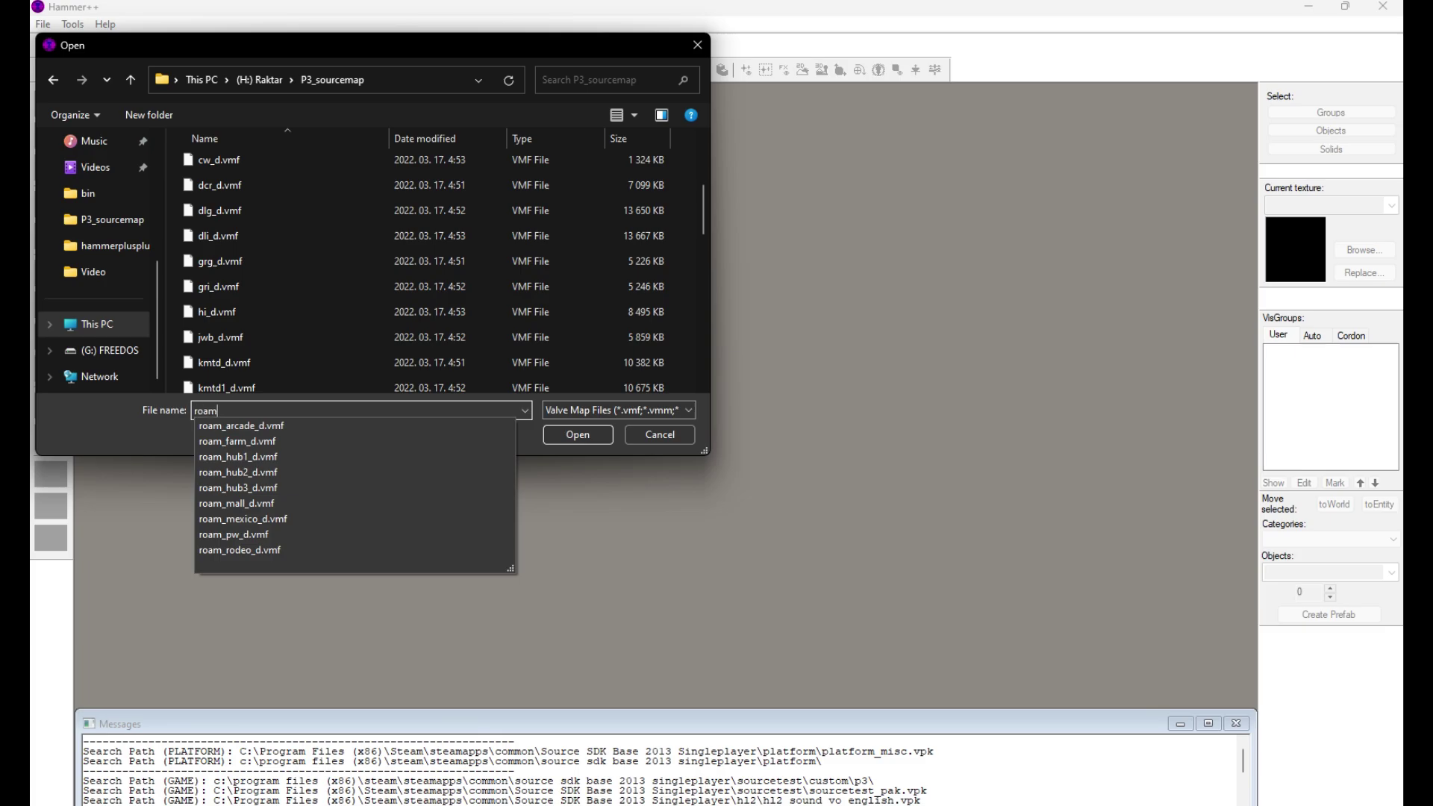
left_click(514, 430)
left_click(561, 434)
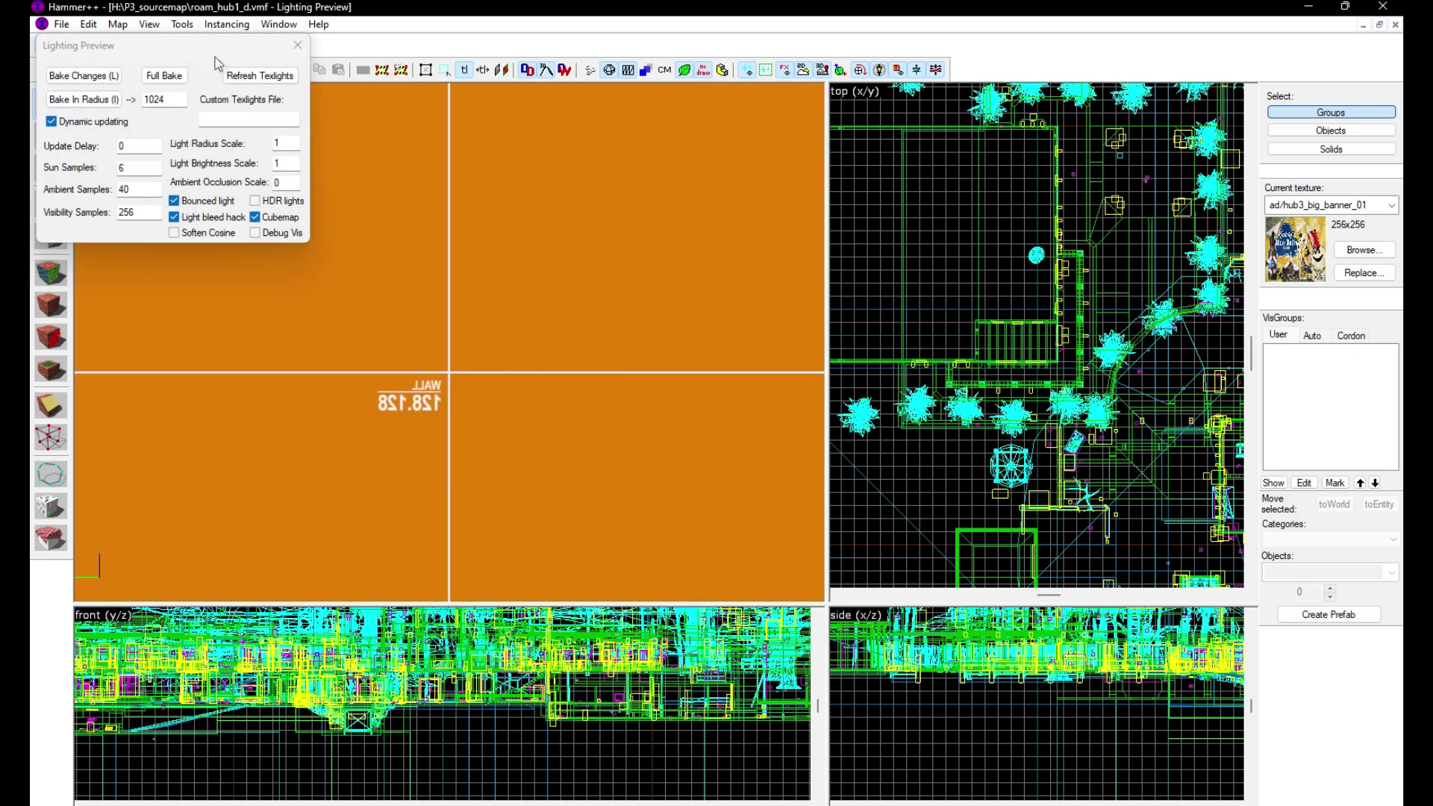
Move the Lighting Preview window off the 3D view and hide the coloured tool brushes covering the map
left_click_drag(217, 63, 1050, 277)
key("w")
key("w")
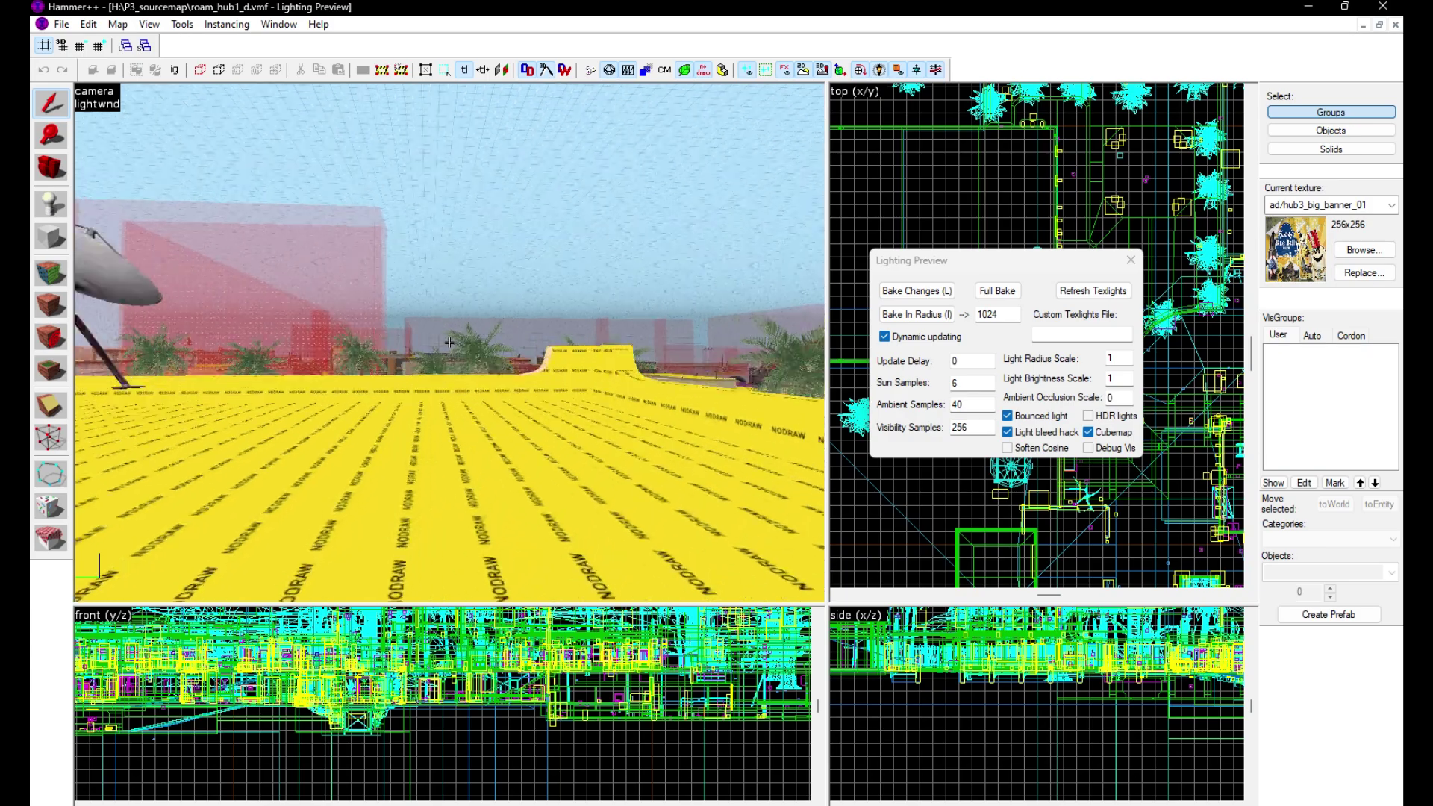
key("w")
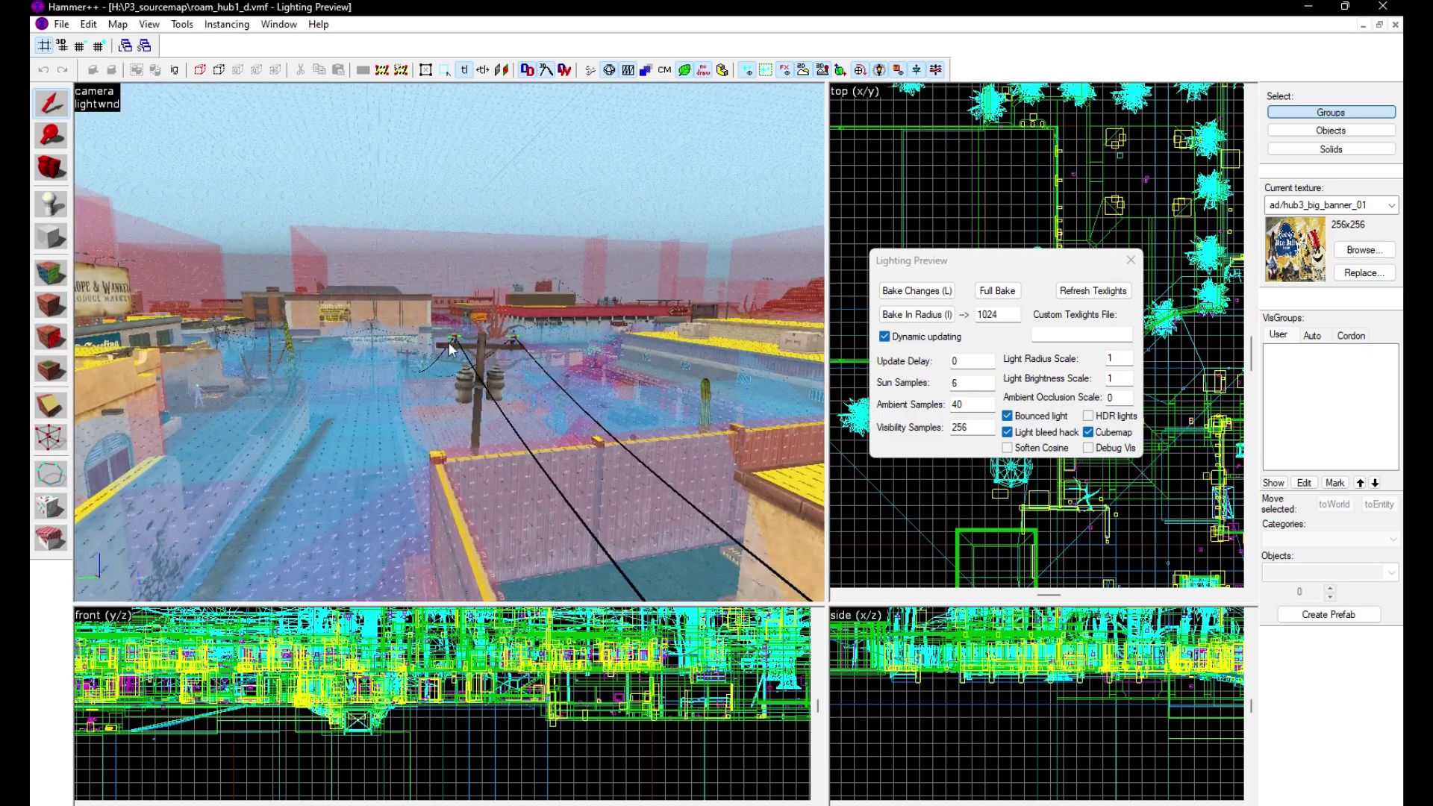
left_click(898, 72)
key("z")
Fly the 3D camera through the town's plaza, streets and trailer area to inspect the map's textures, models and sky
key("w")
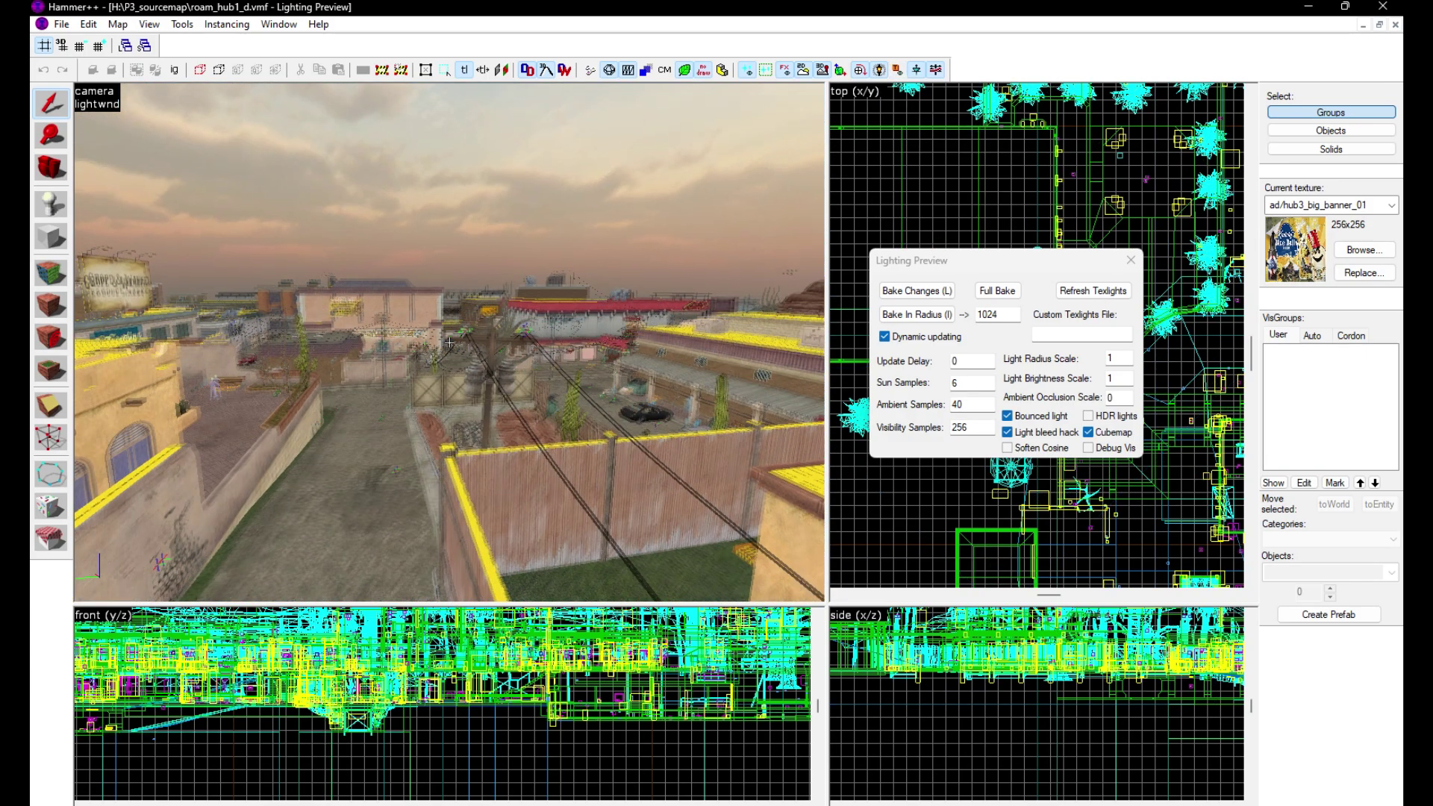
key("w")
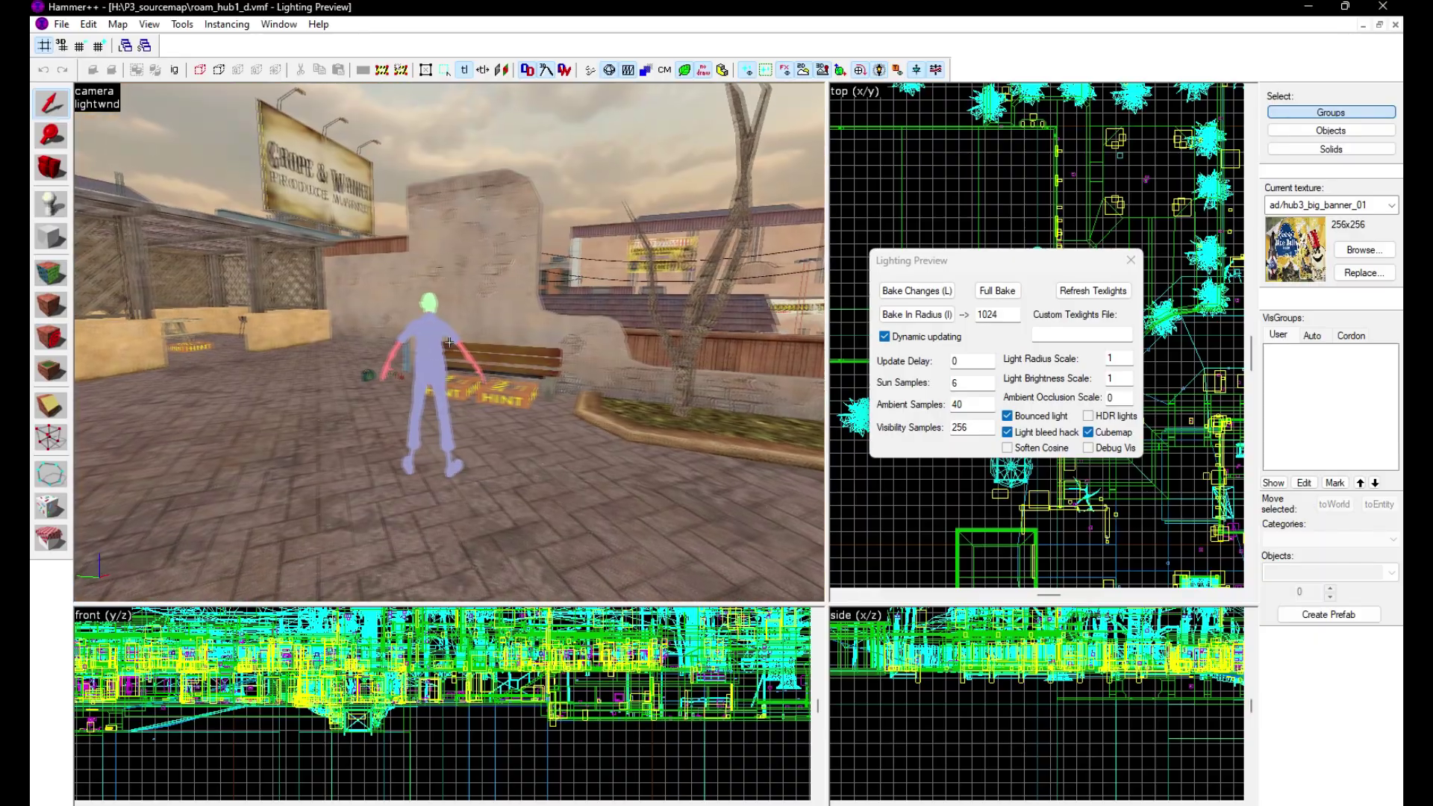
key("s")
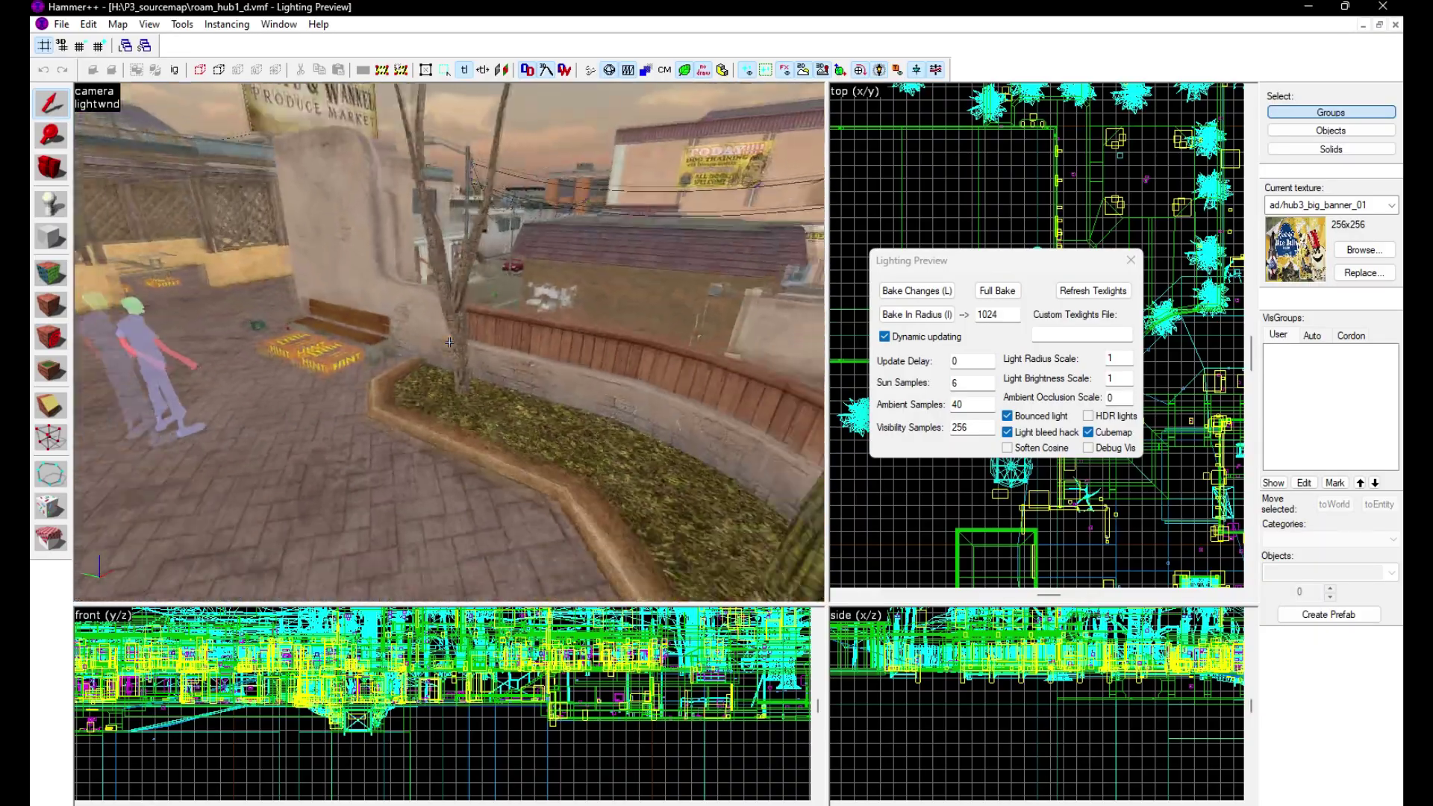
key("w")
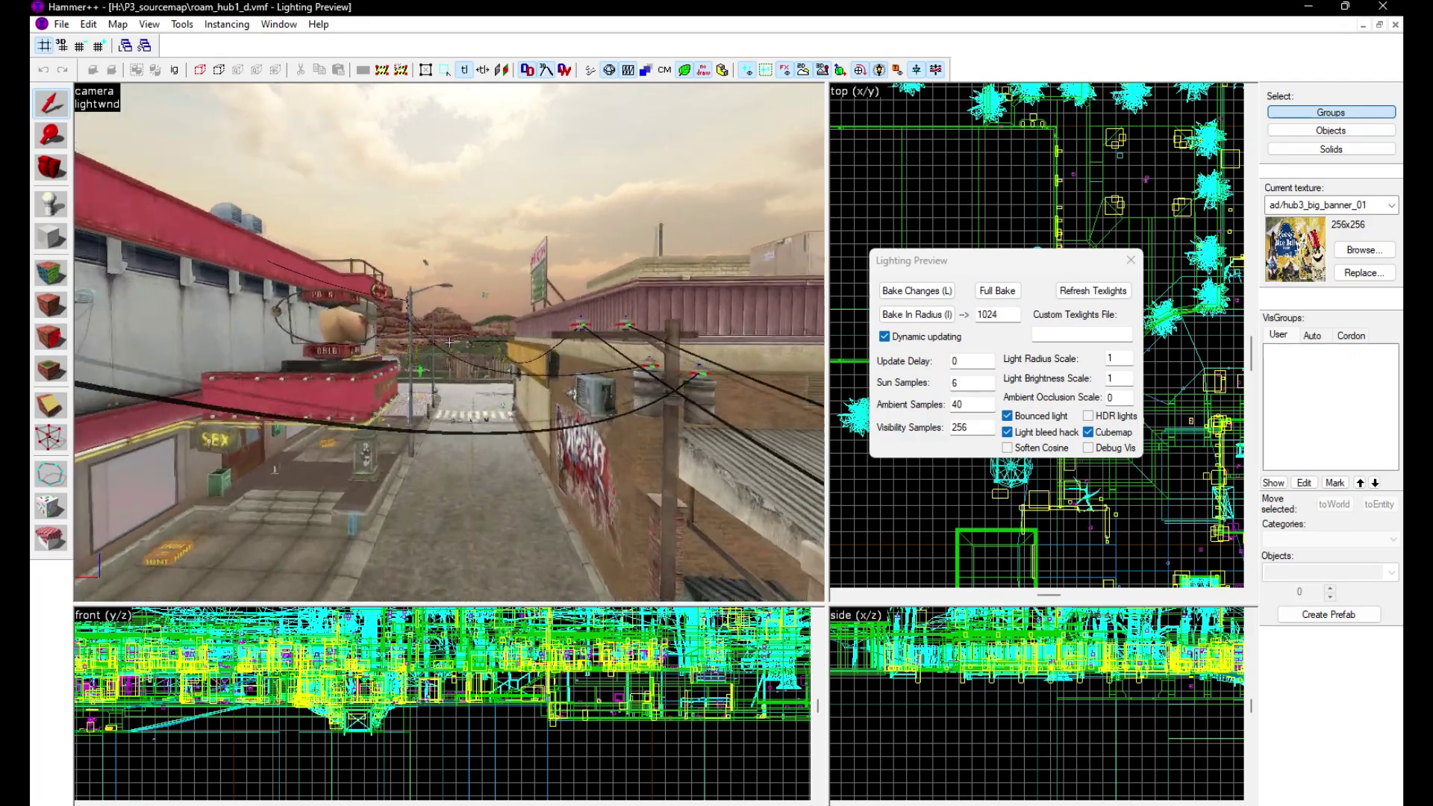
key("w")
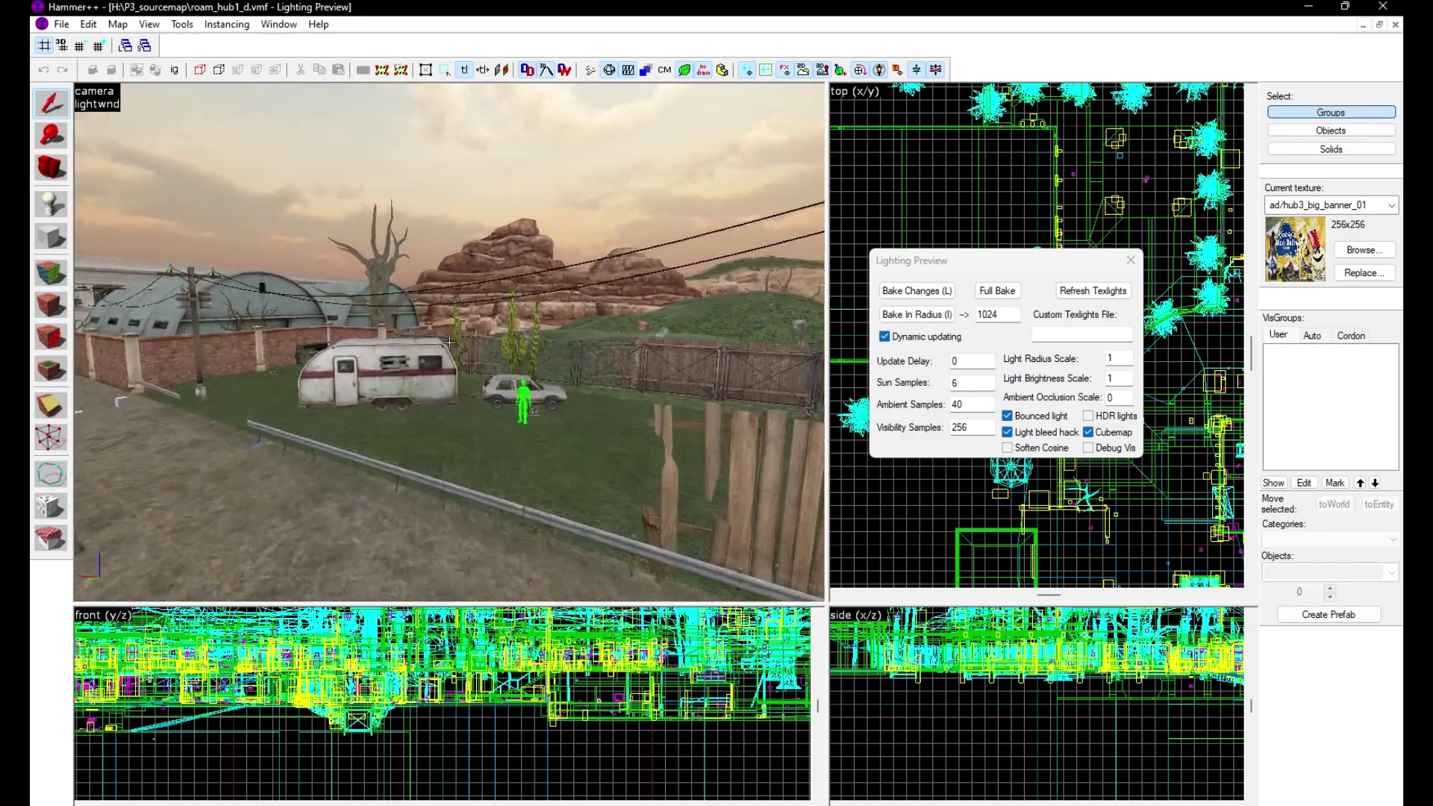
Move the 3D camera to the gas station street and bake the map's lighting preview
key("a")
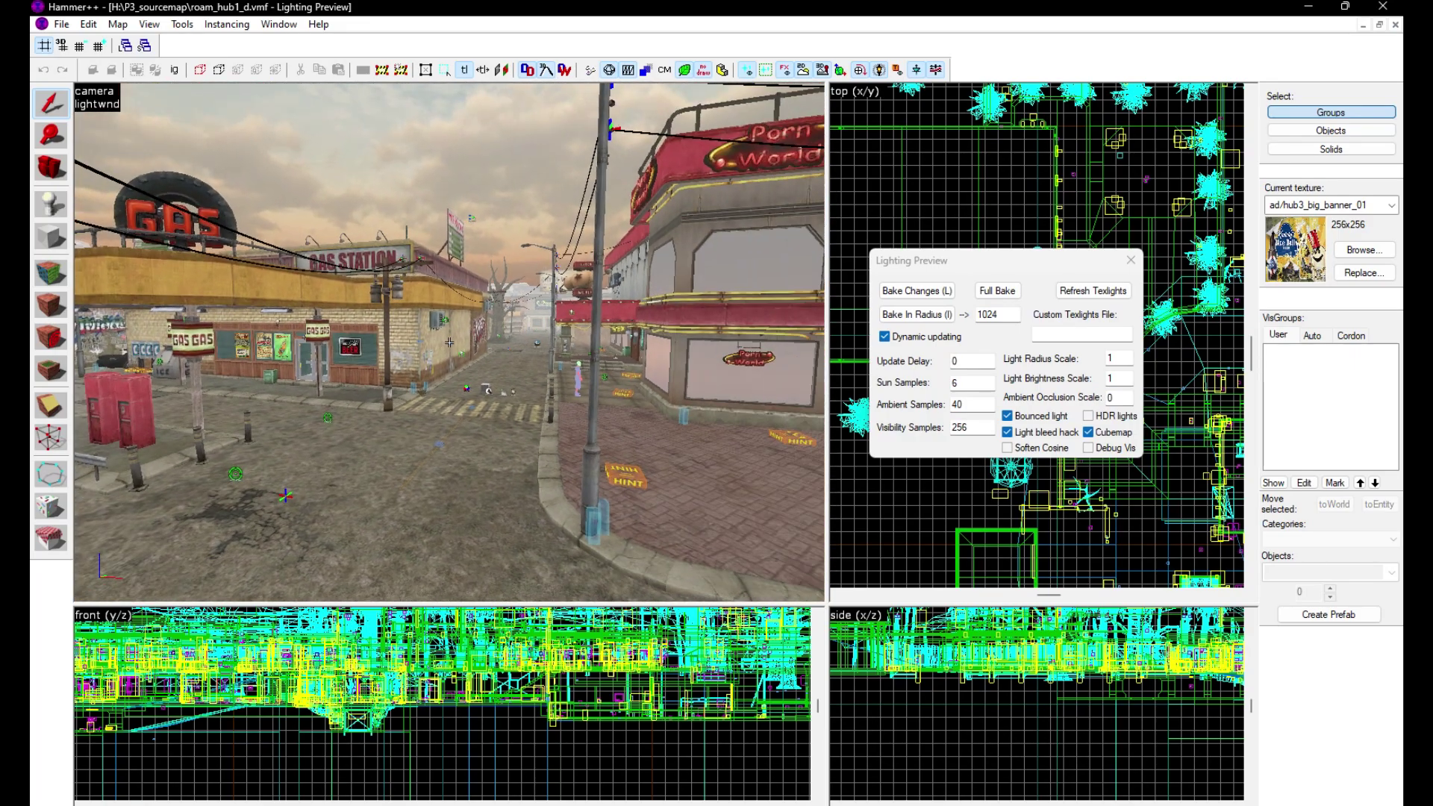
key("z")
left_click(921, 294)
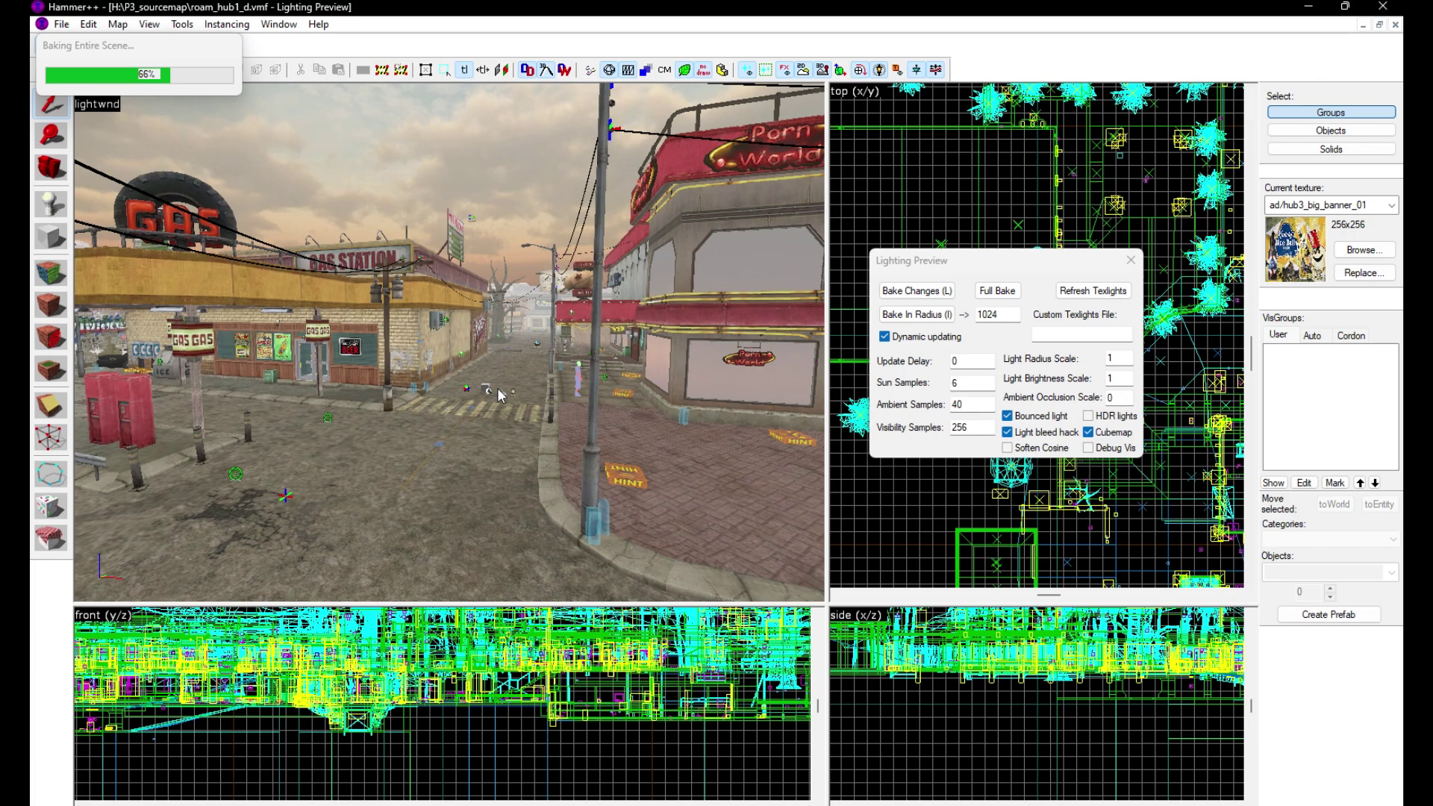
Fly around the gas station, the Porn World corner and the crosswalk to examine the baked outdoor lighting and shadows
key("z")
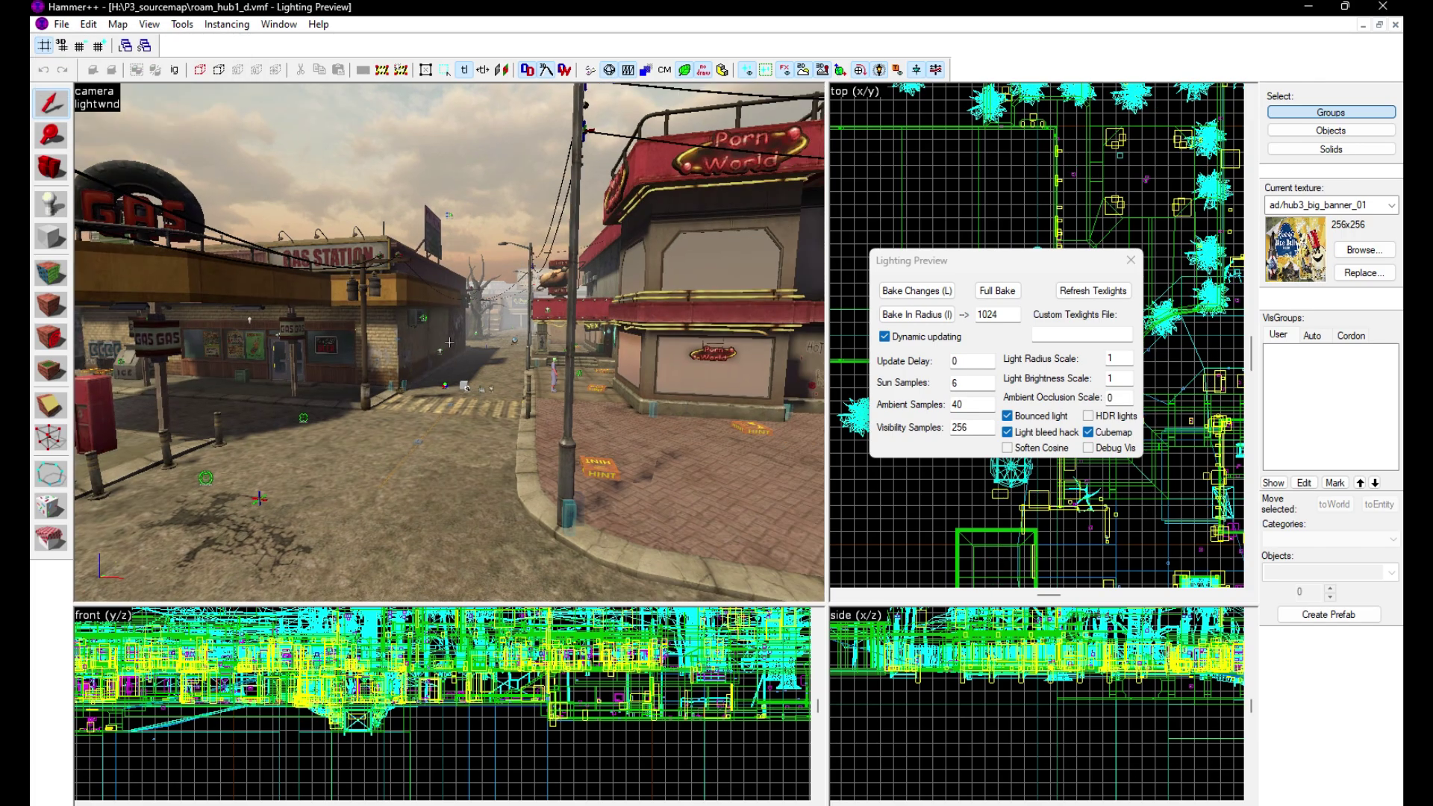
key("w")
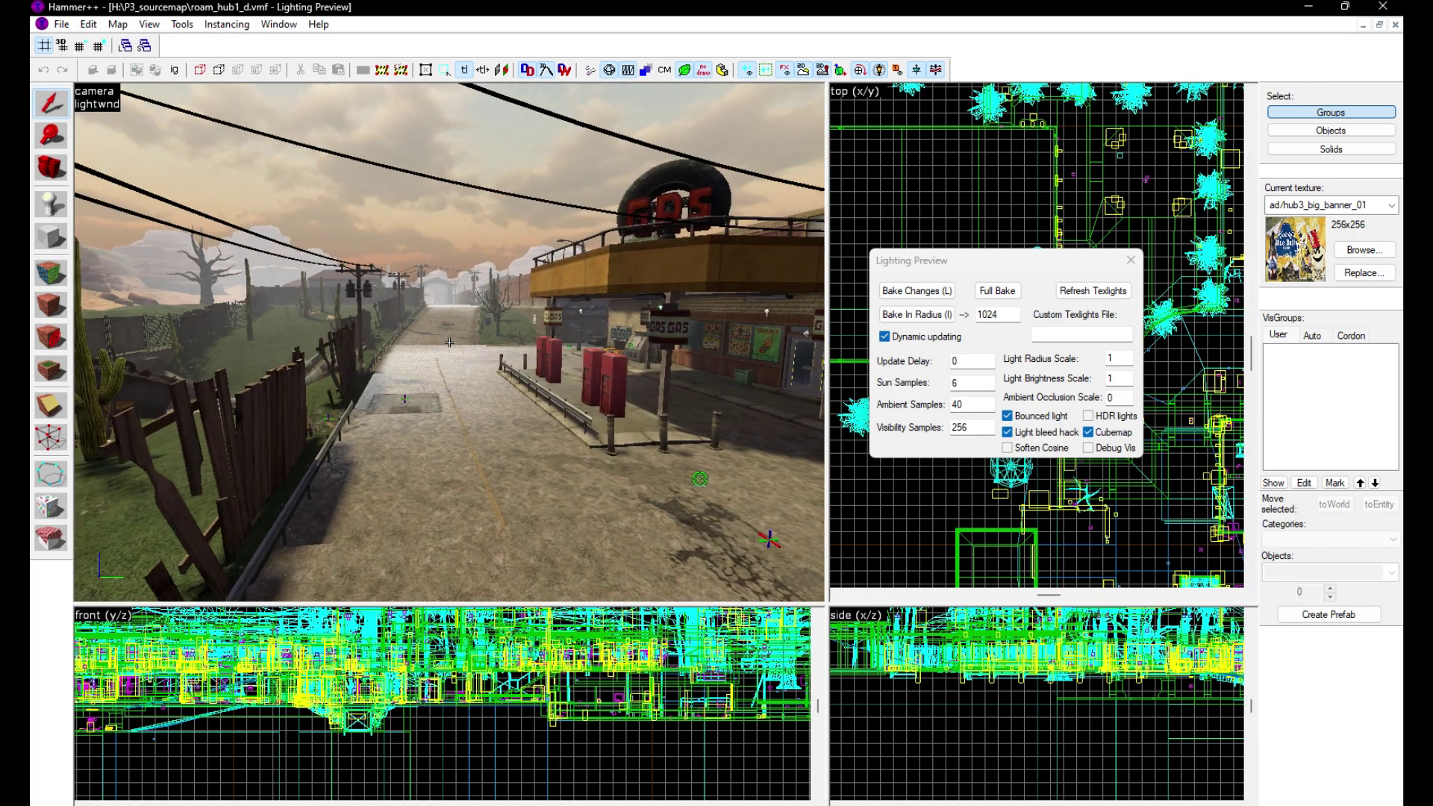
key("w")
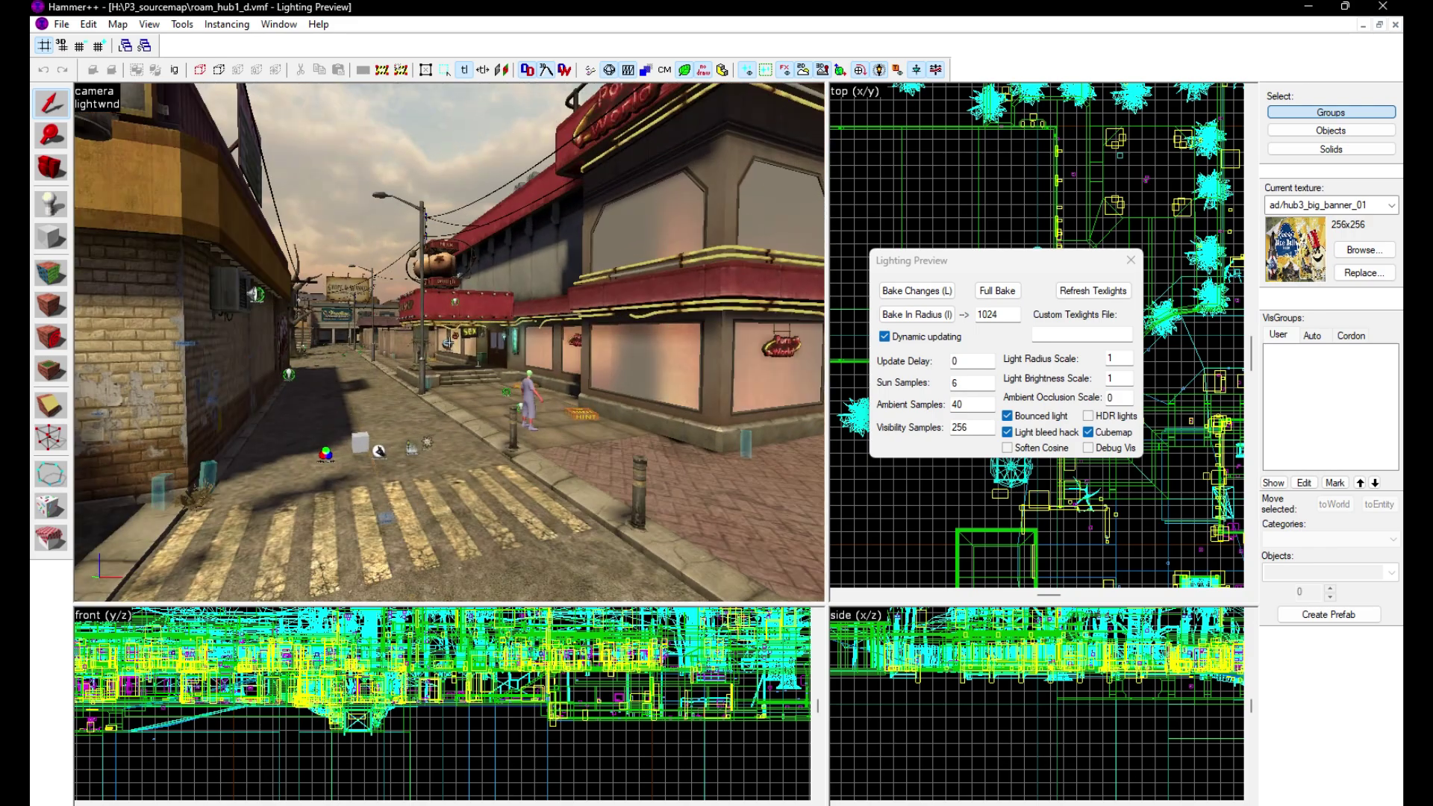
key("w")
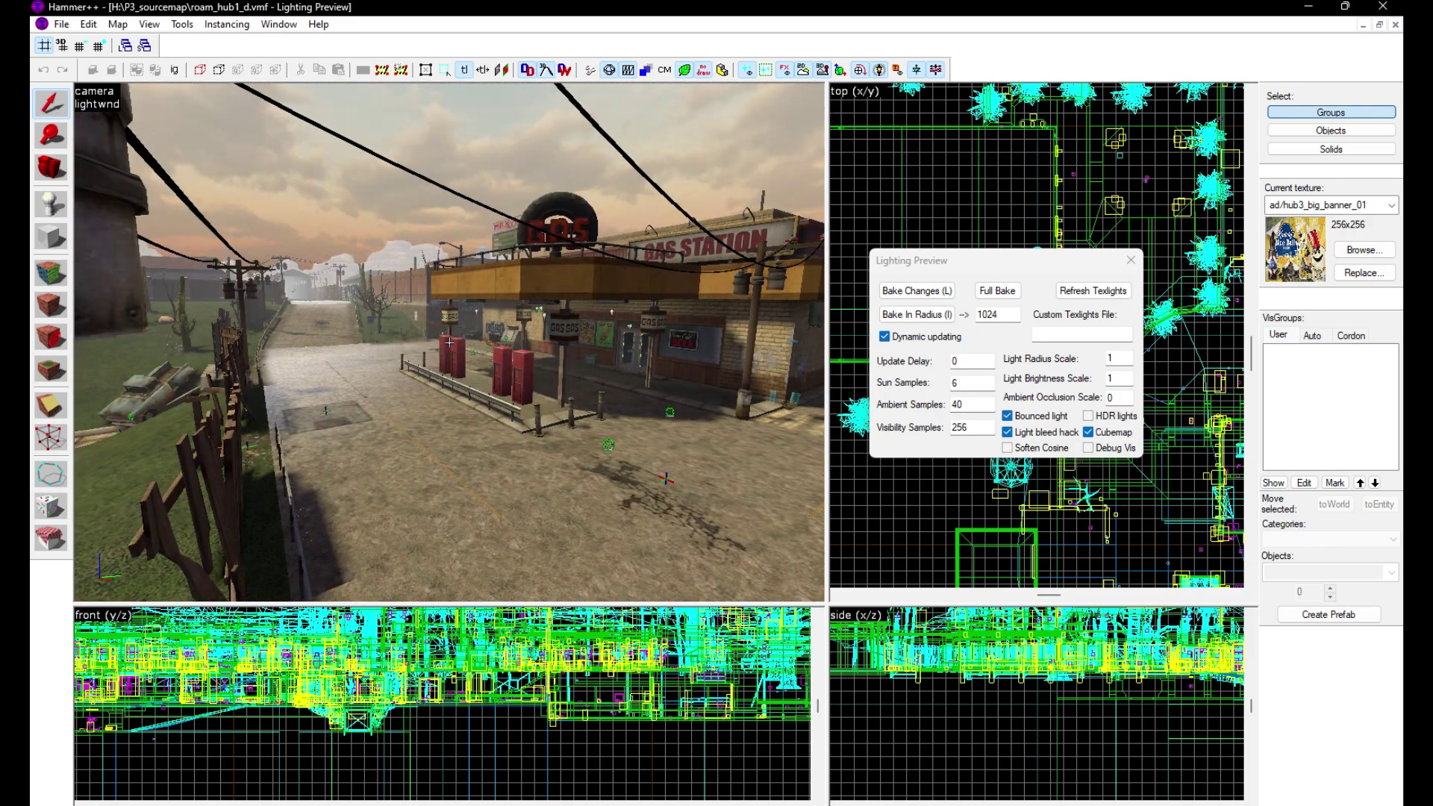
key("w")
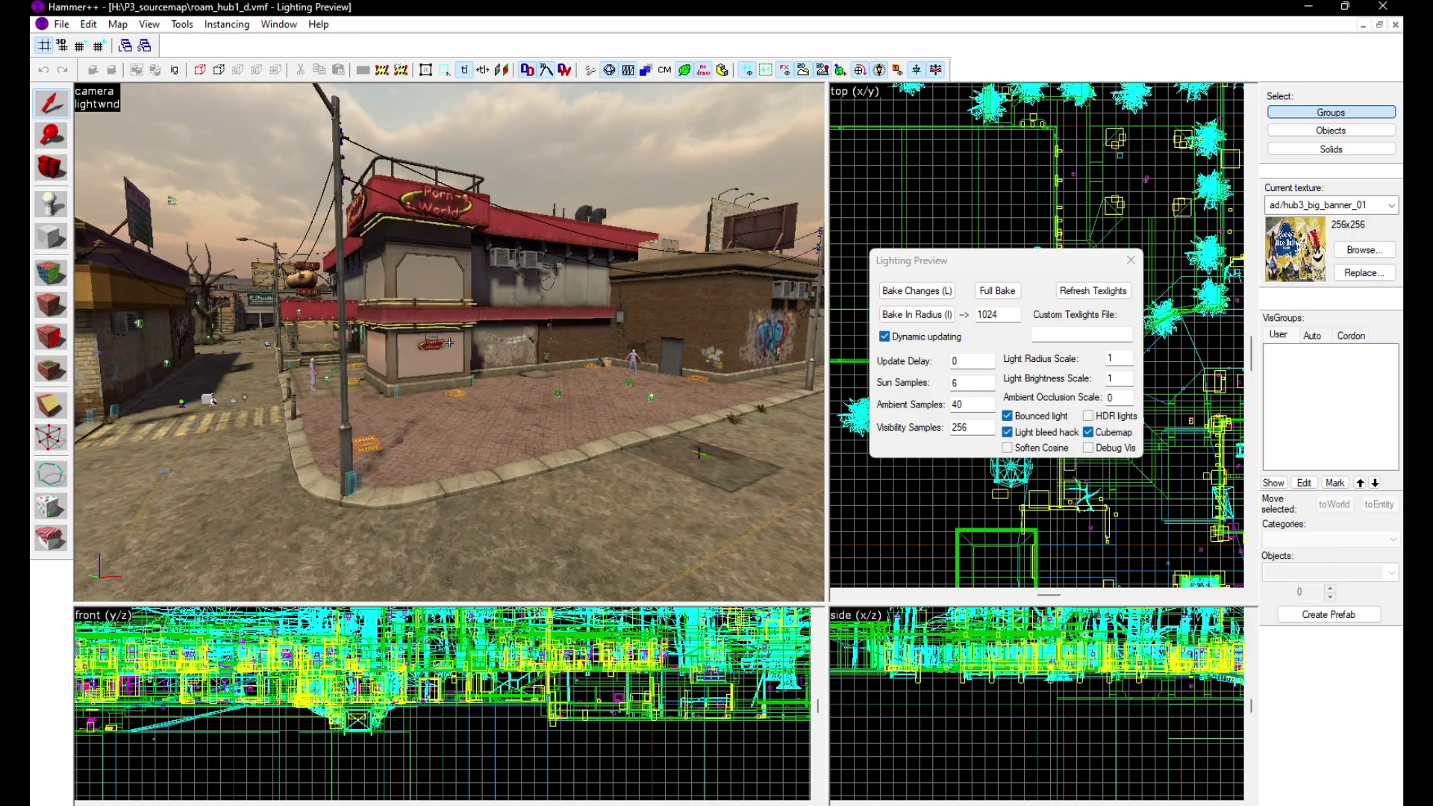
key("w")
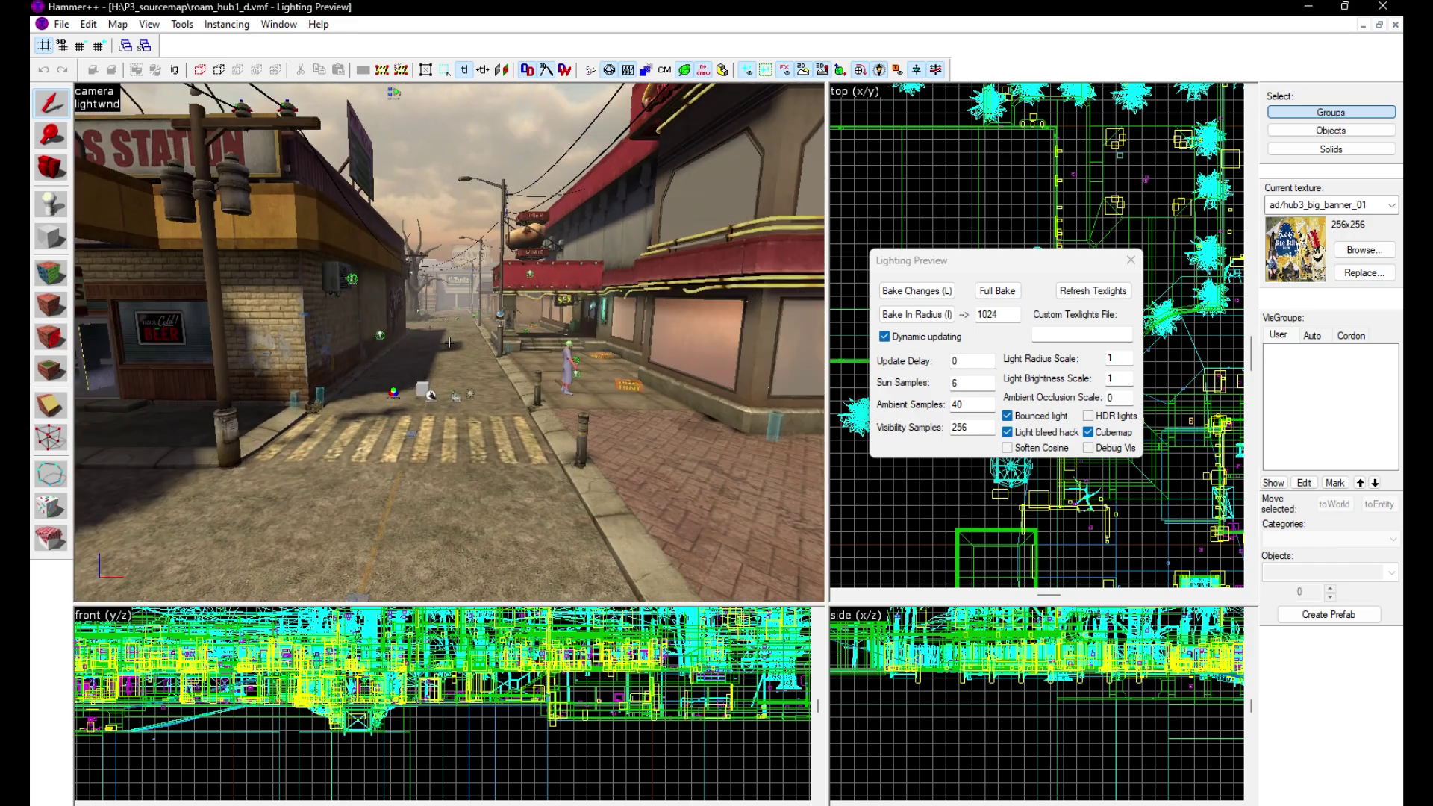
Fly through the gas station shop interior to examine its lighting, shelves, product models and refrigerators up close
key("w")
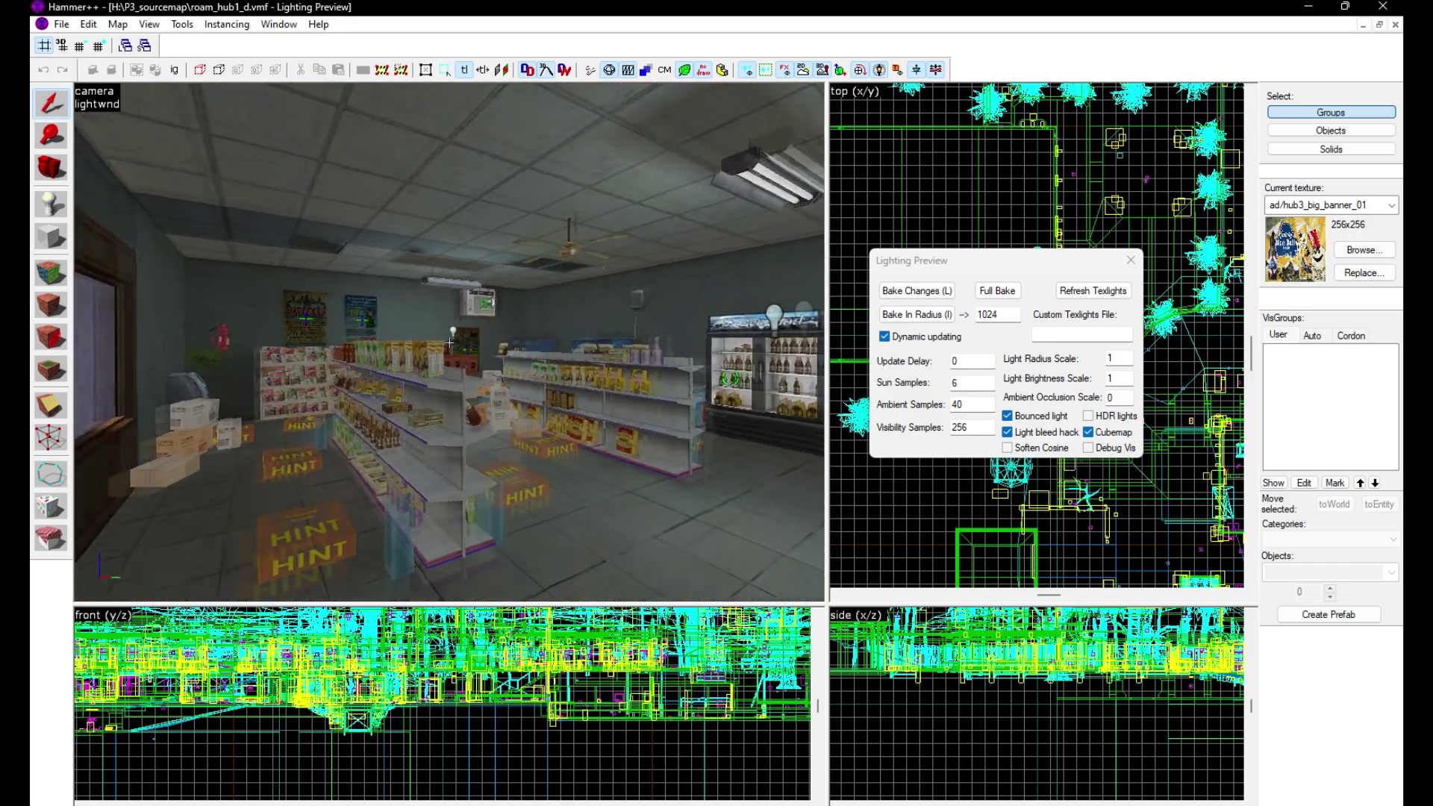
key("w")
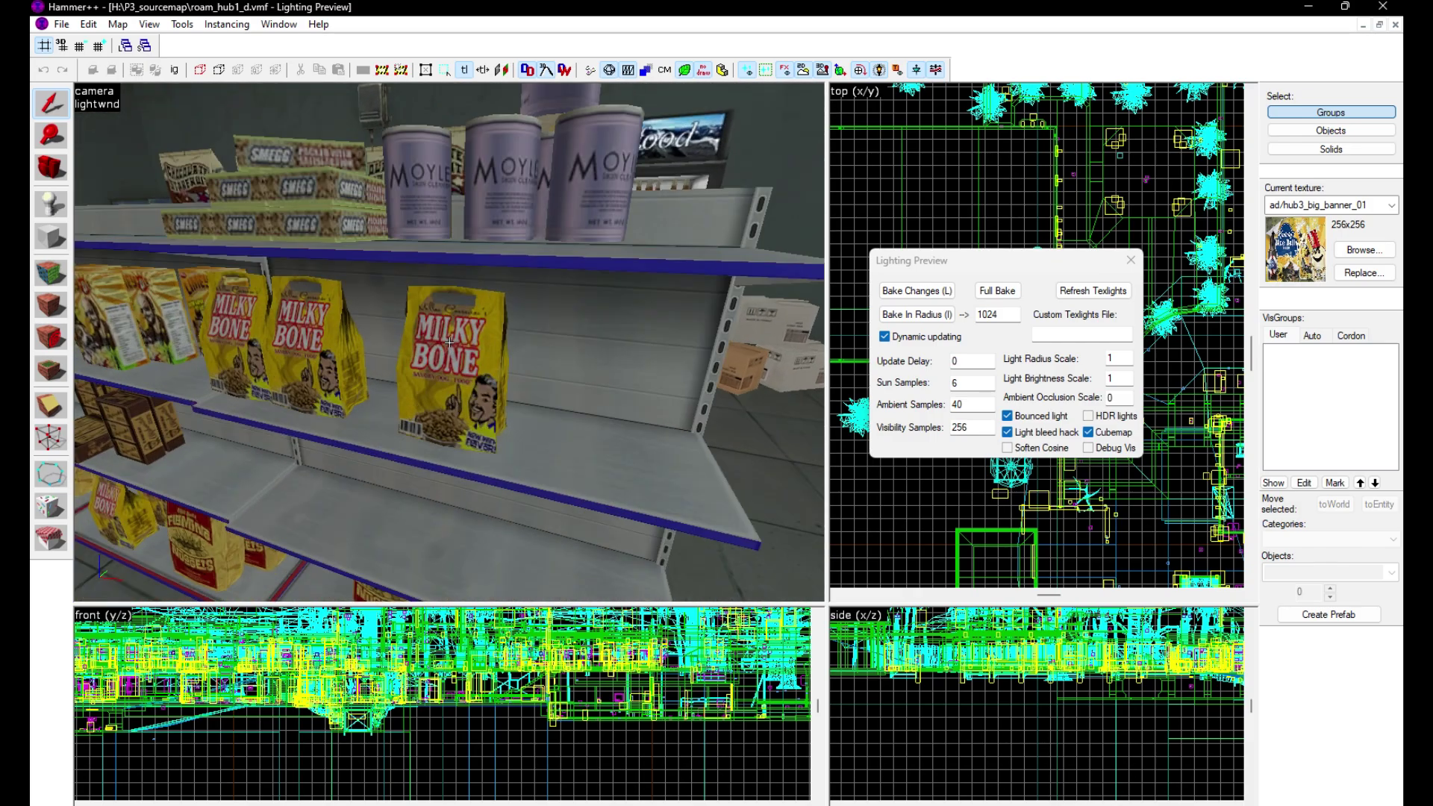
key("w")
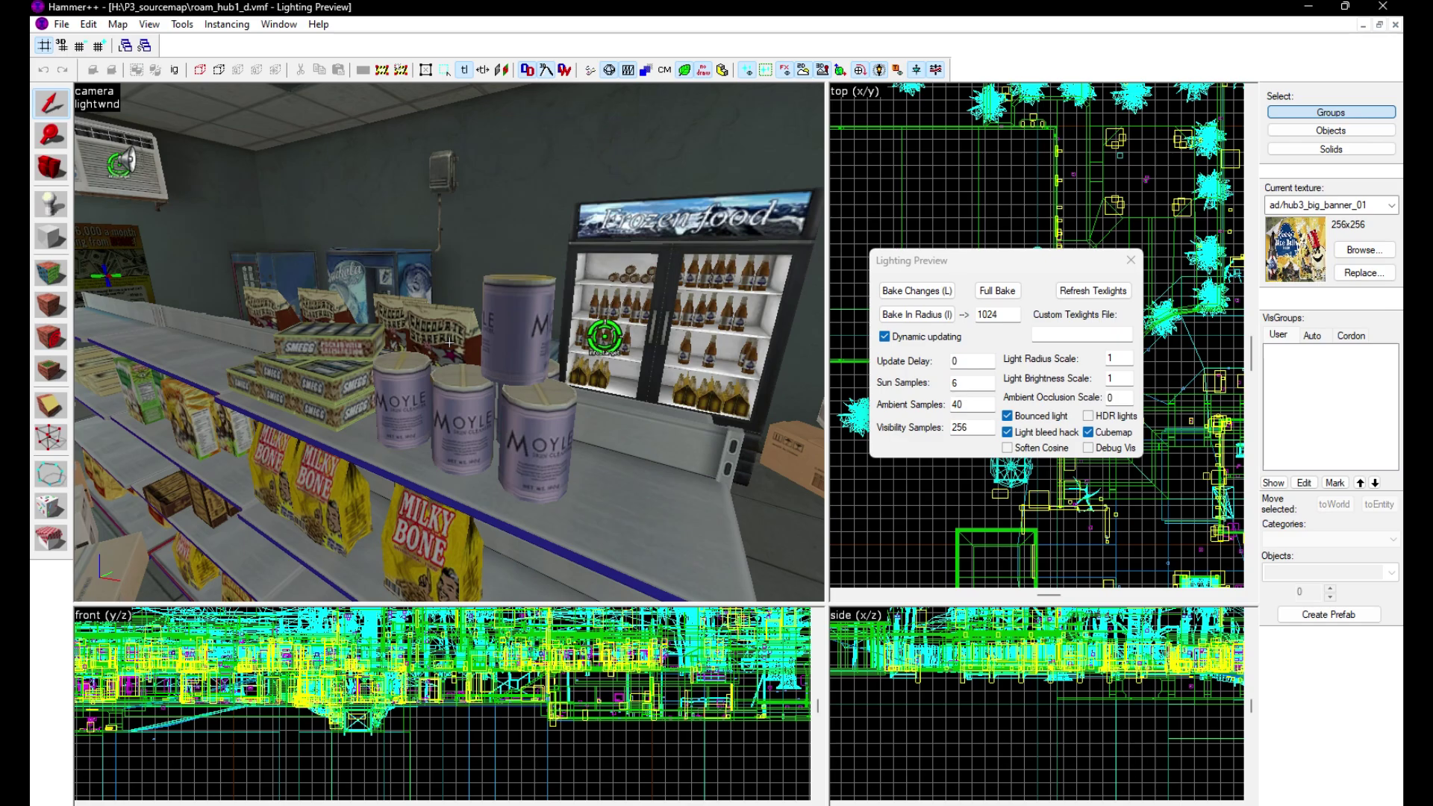
key("s")
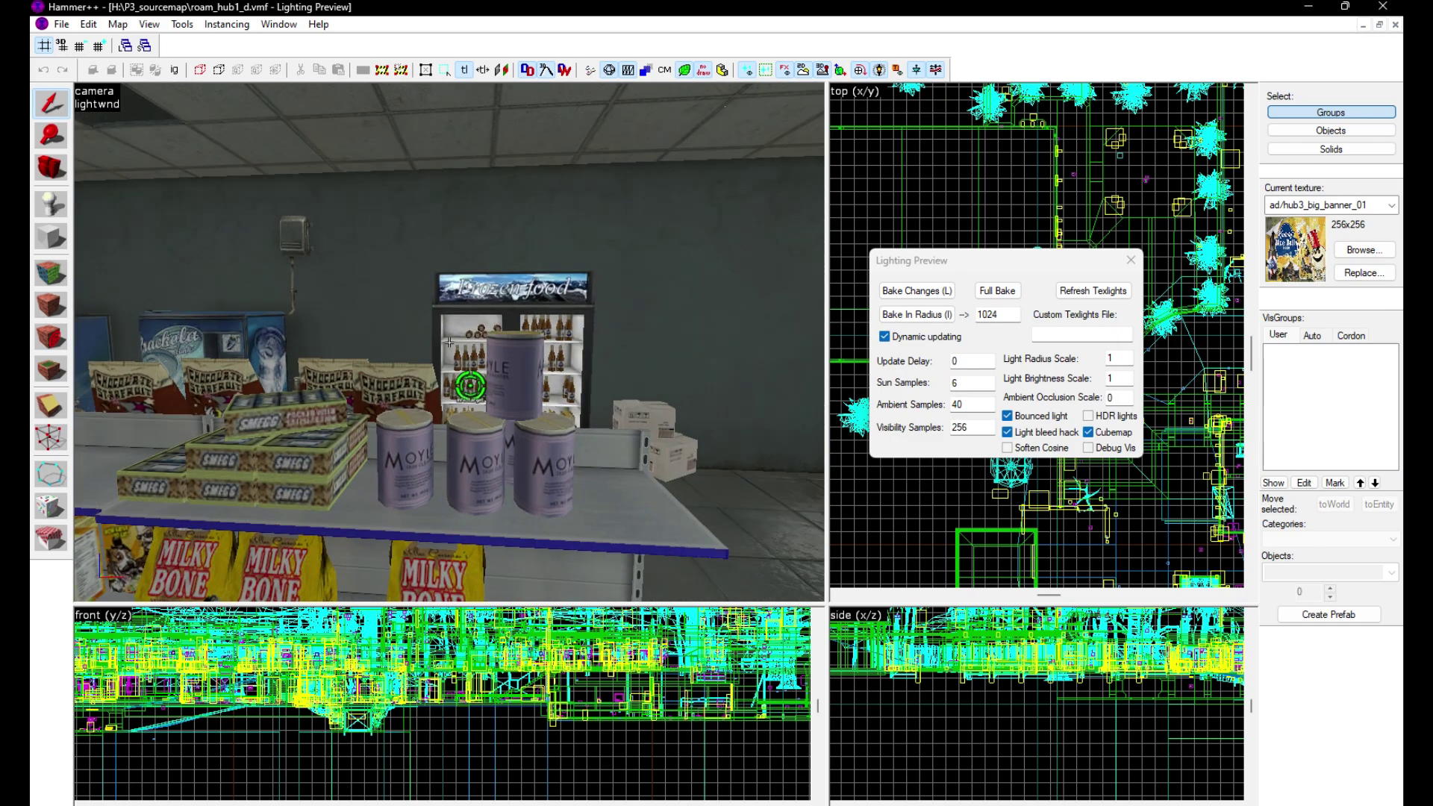
key("s")
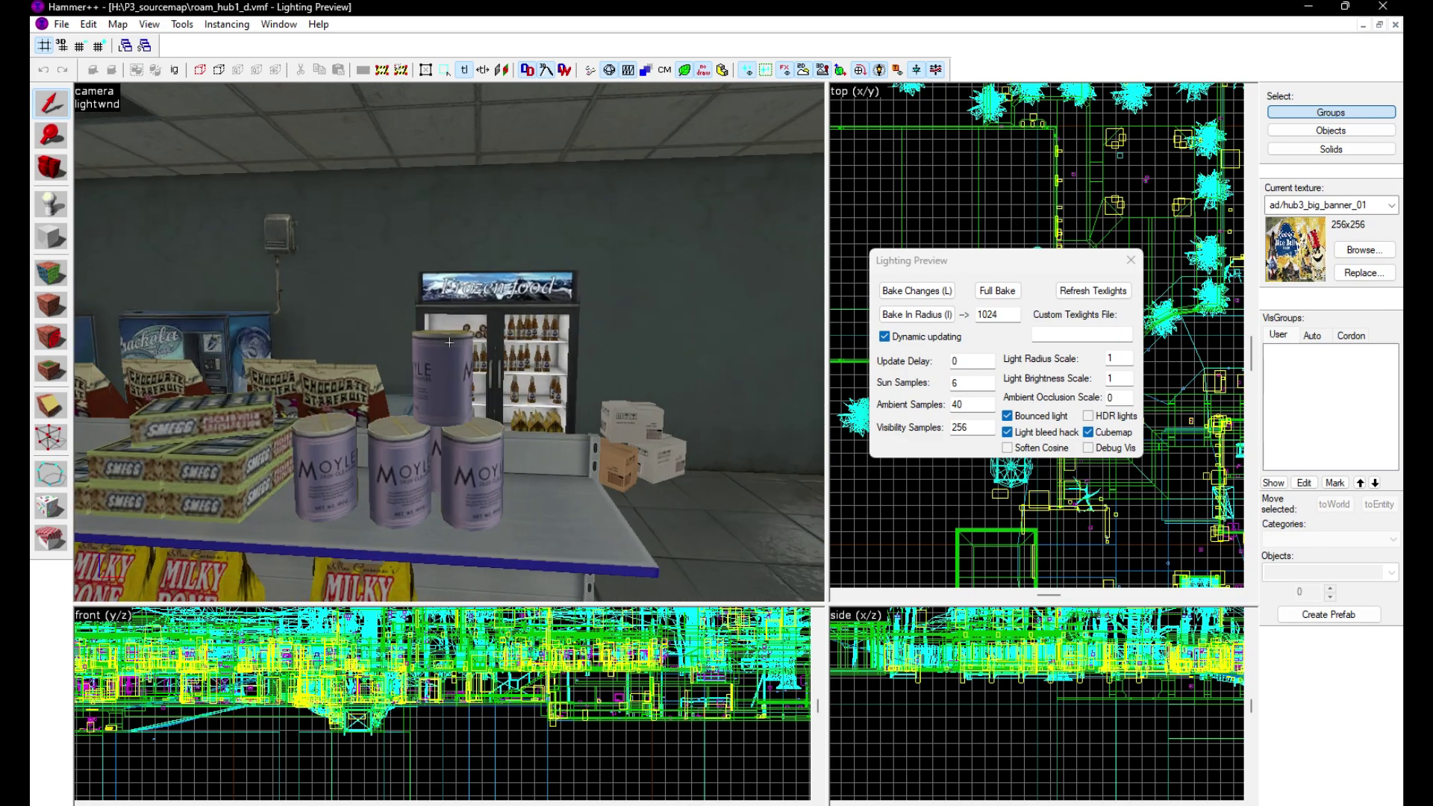
key("w")
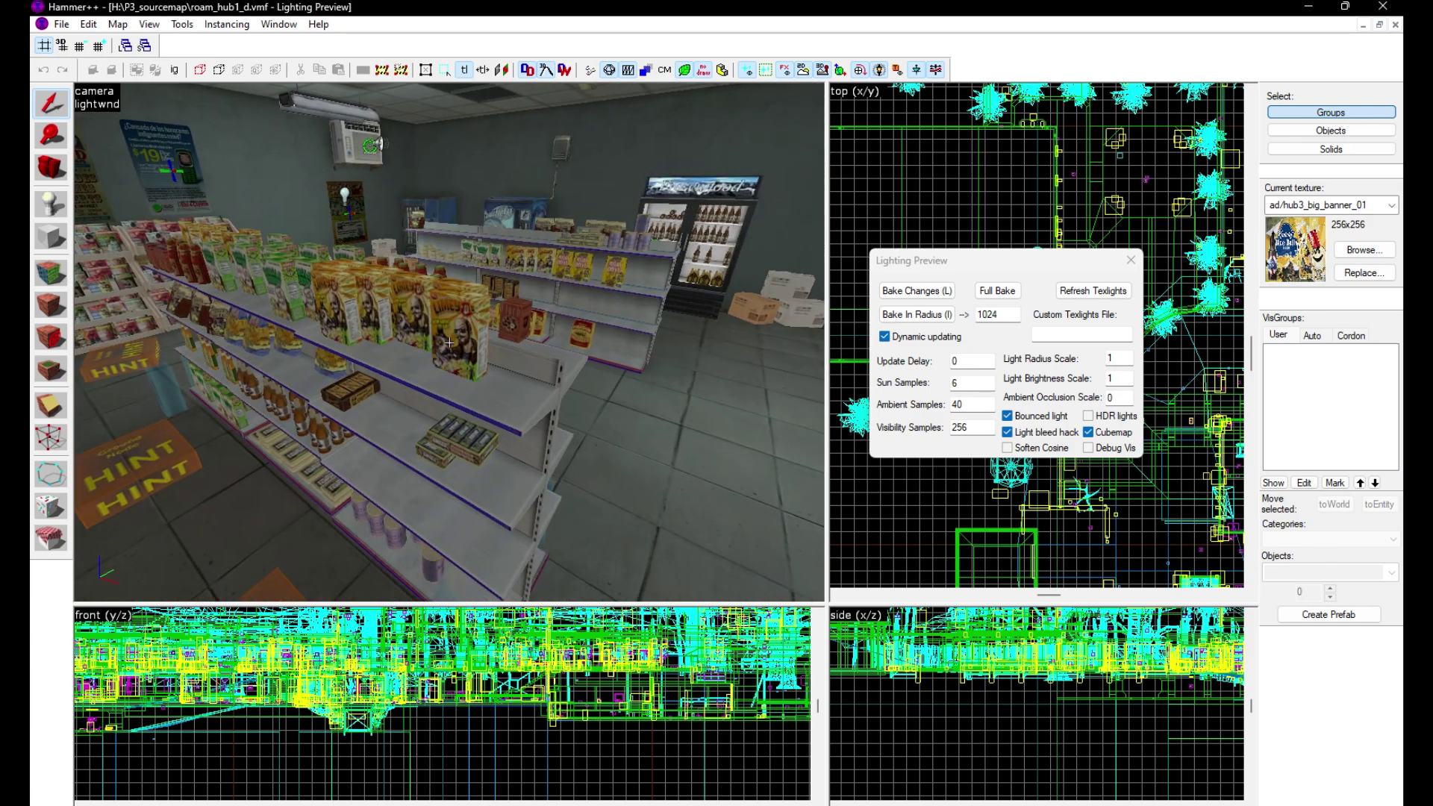
Select three product boxes on the shop shelf and start a physics simulation on them, with its settings window off the 3D view
left_click(450, 341)
left_click(412, 314, "ctrl")
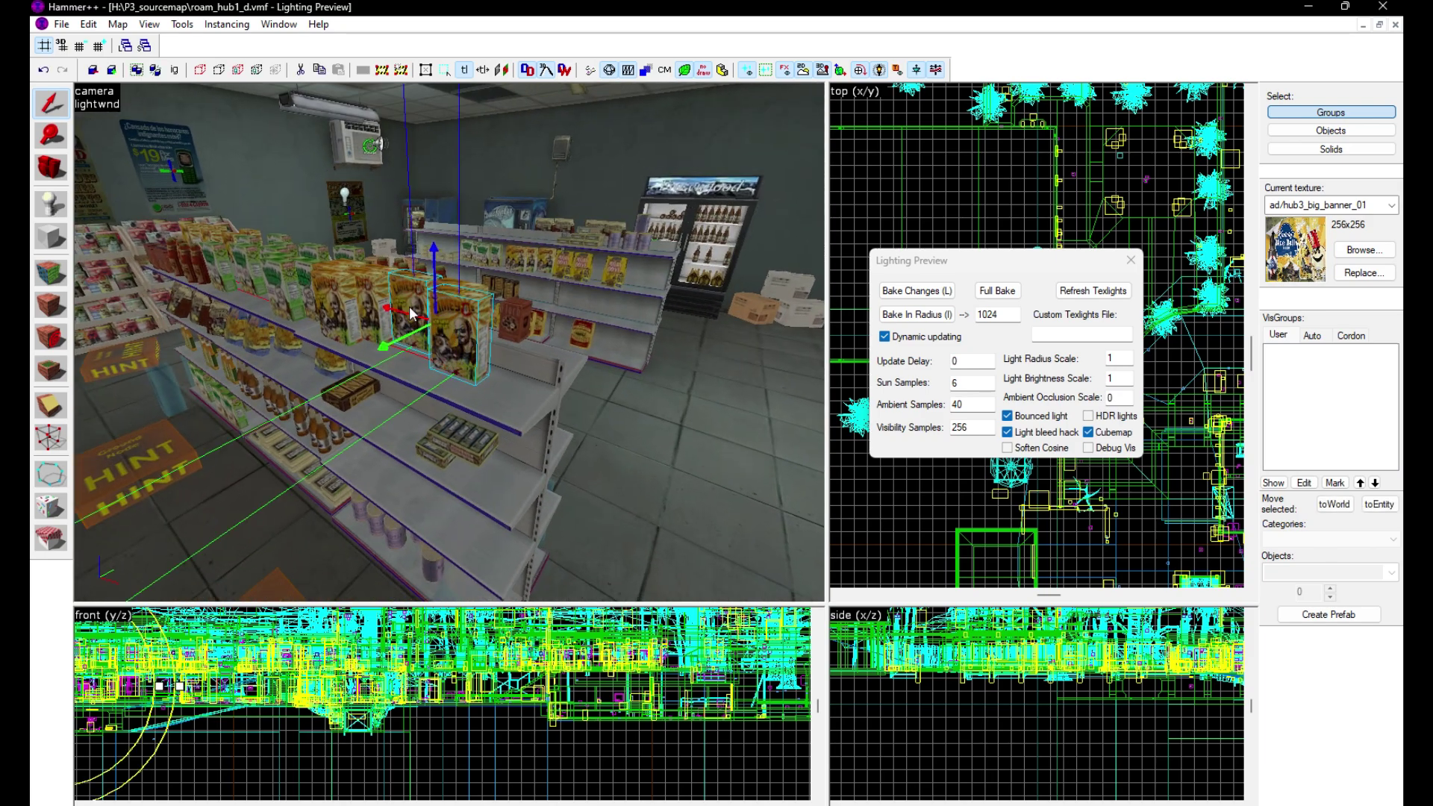
left_click(336, 323, "ctrl")
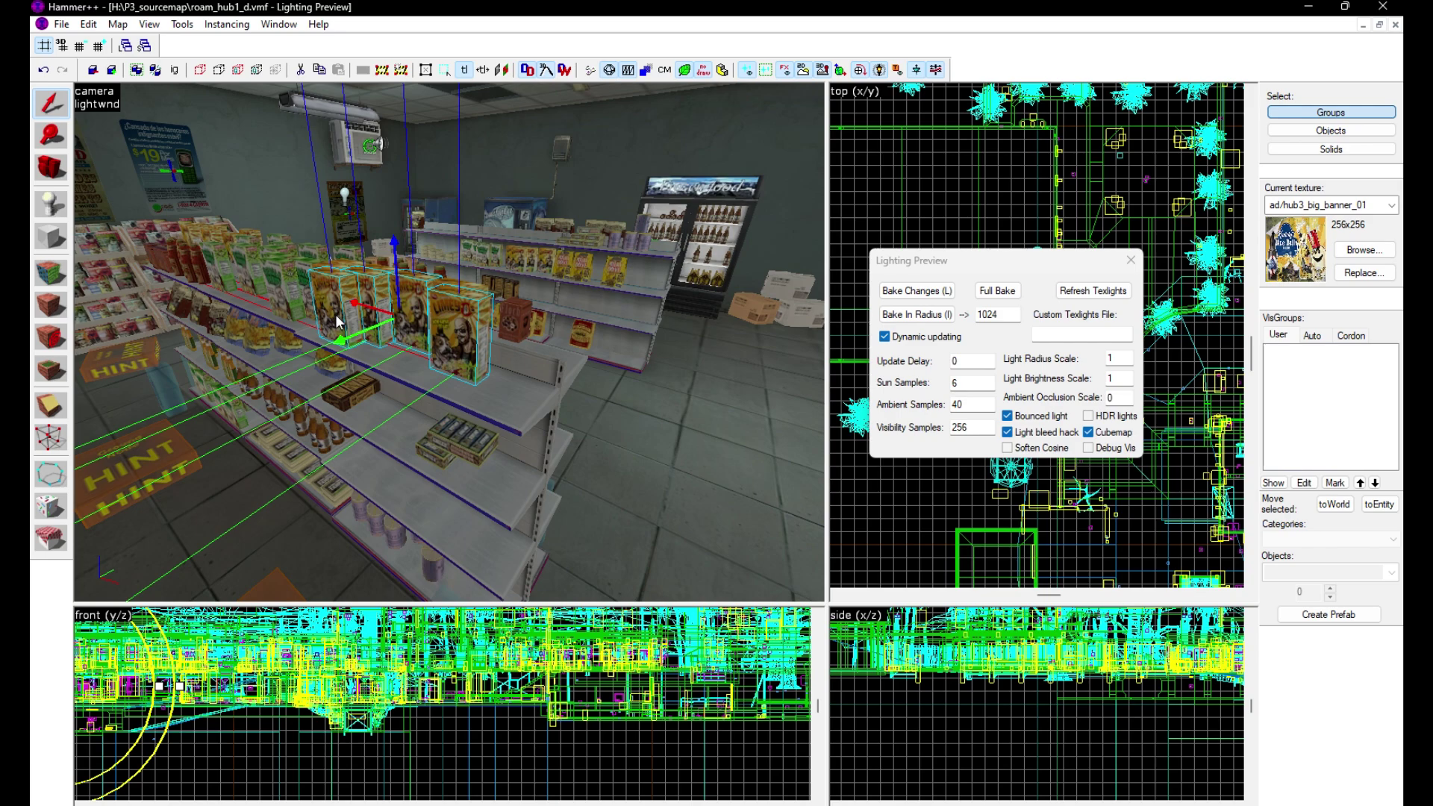
left_click(50, 537)
left_click_drag(285, 237, 833, 420)
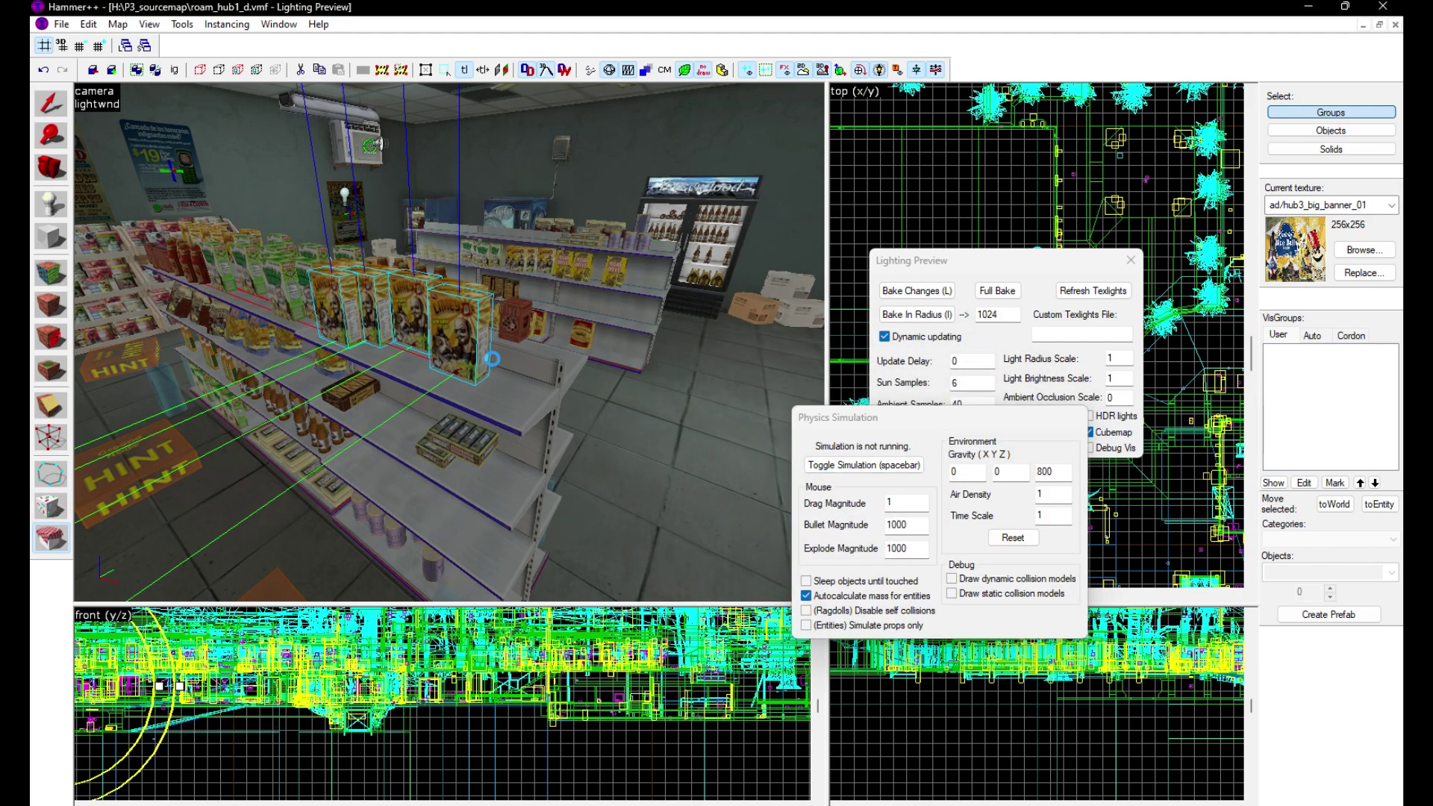
key("space")
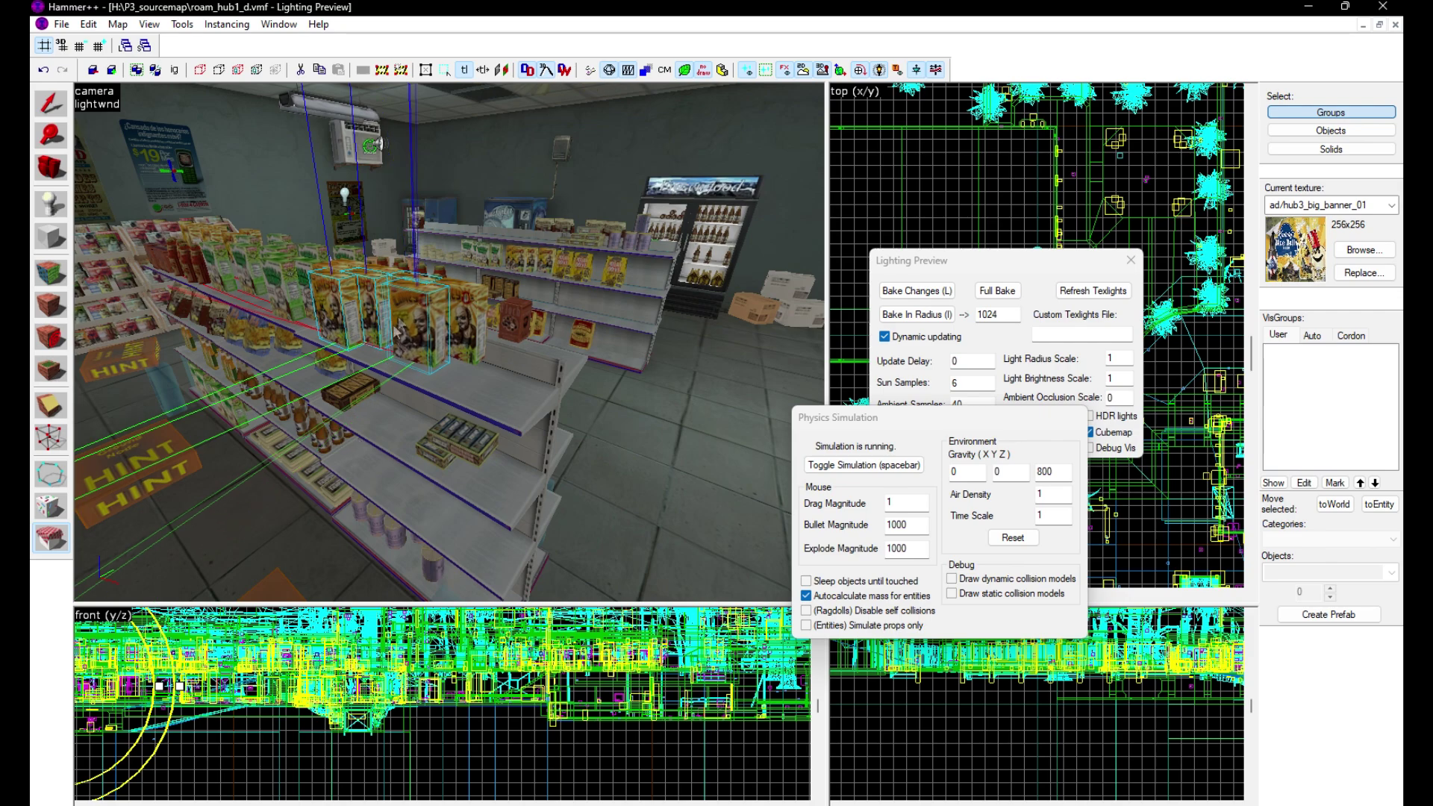
Throw the simulated product boxes off the shelf onto the shop floor and keep tossing them around the store
left_click_drag(408, 314, 372, 240)
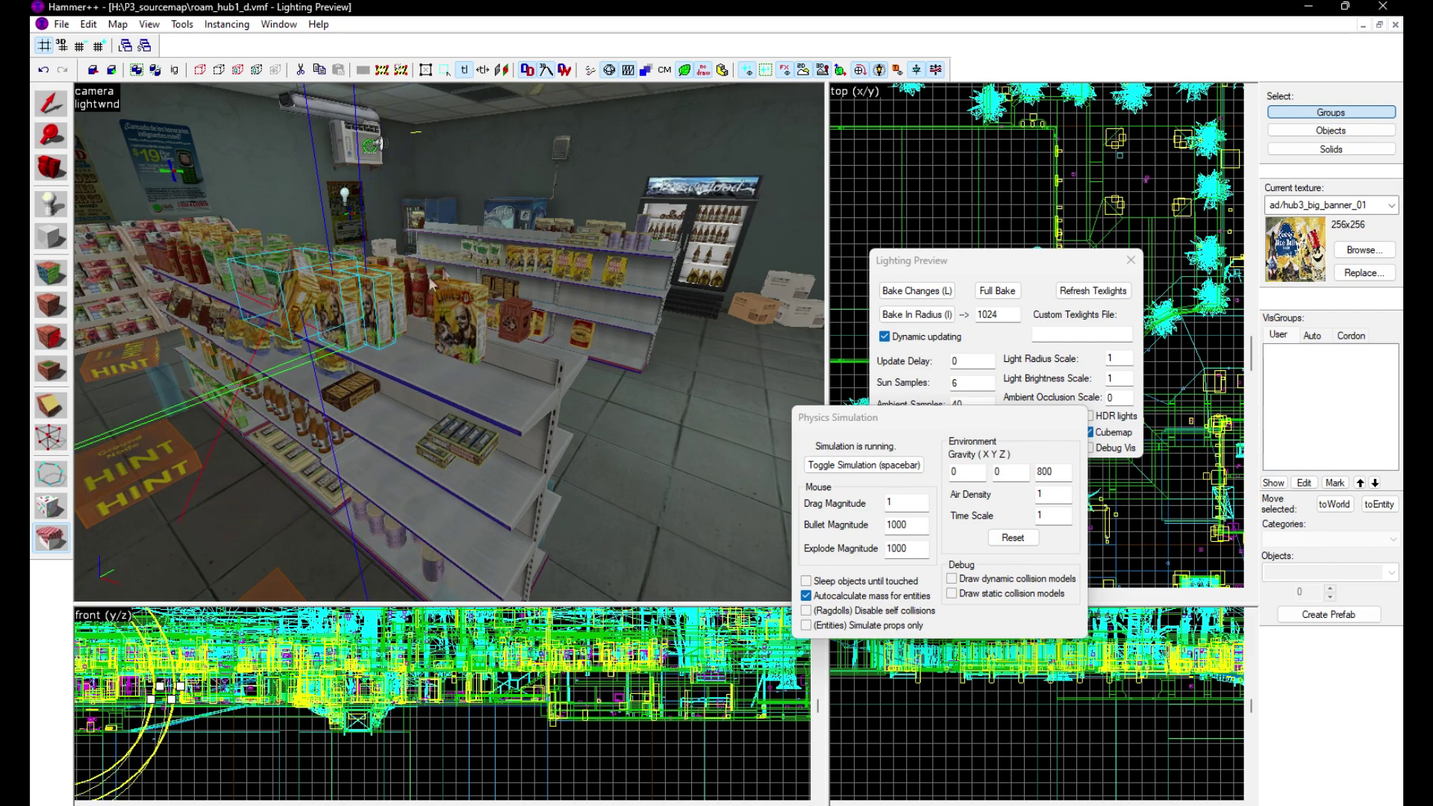
left_click_drag(369, 315, 387, 352)
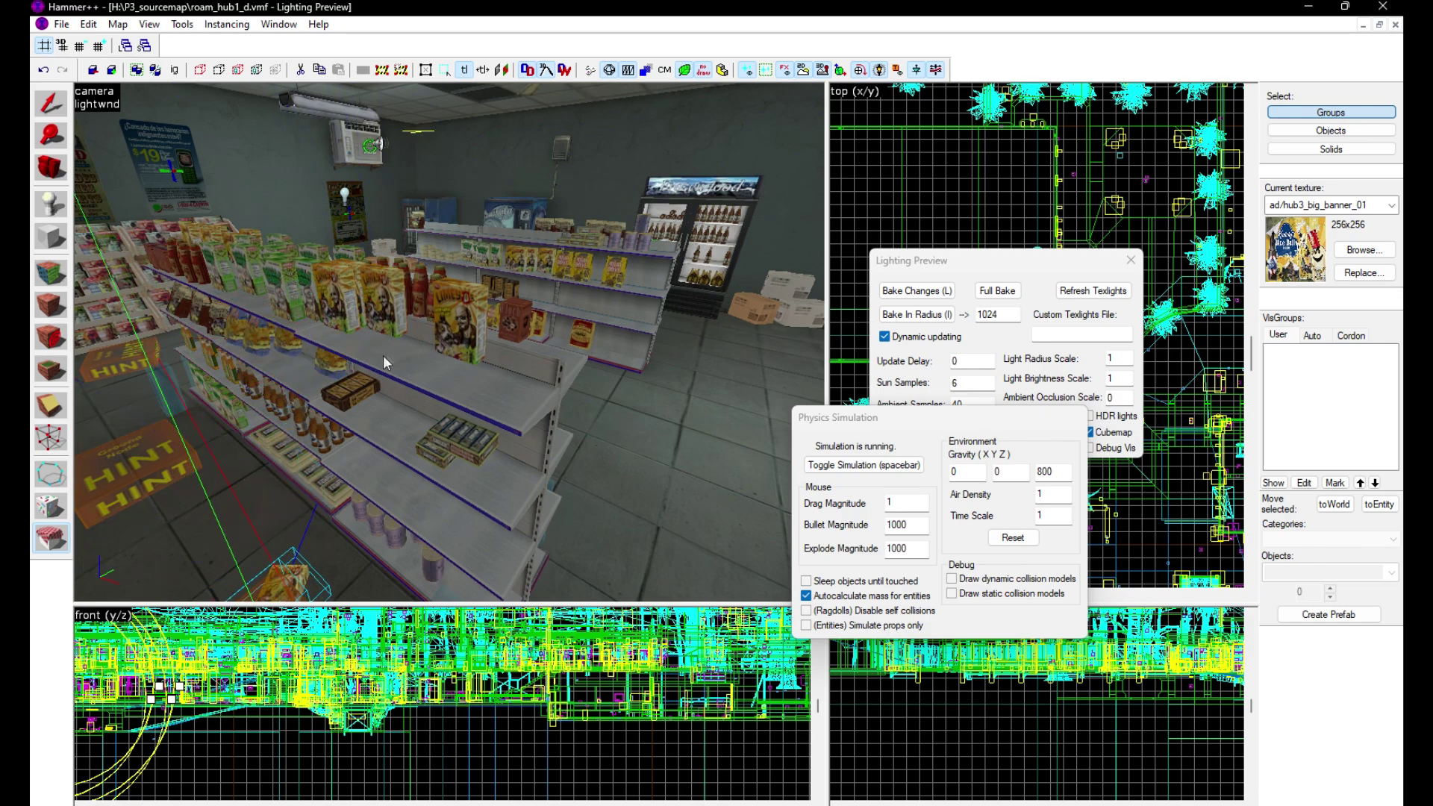
key("z")
key("a")
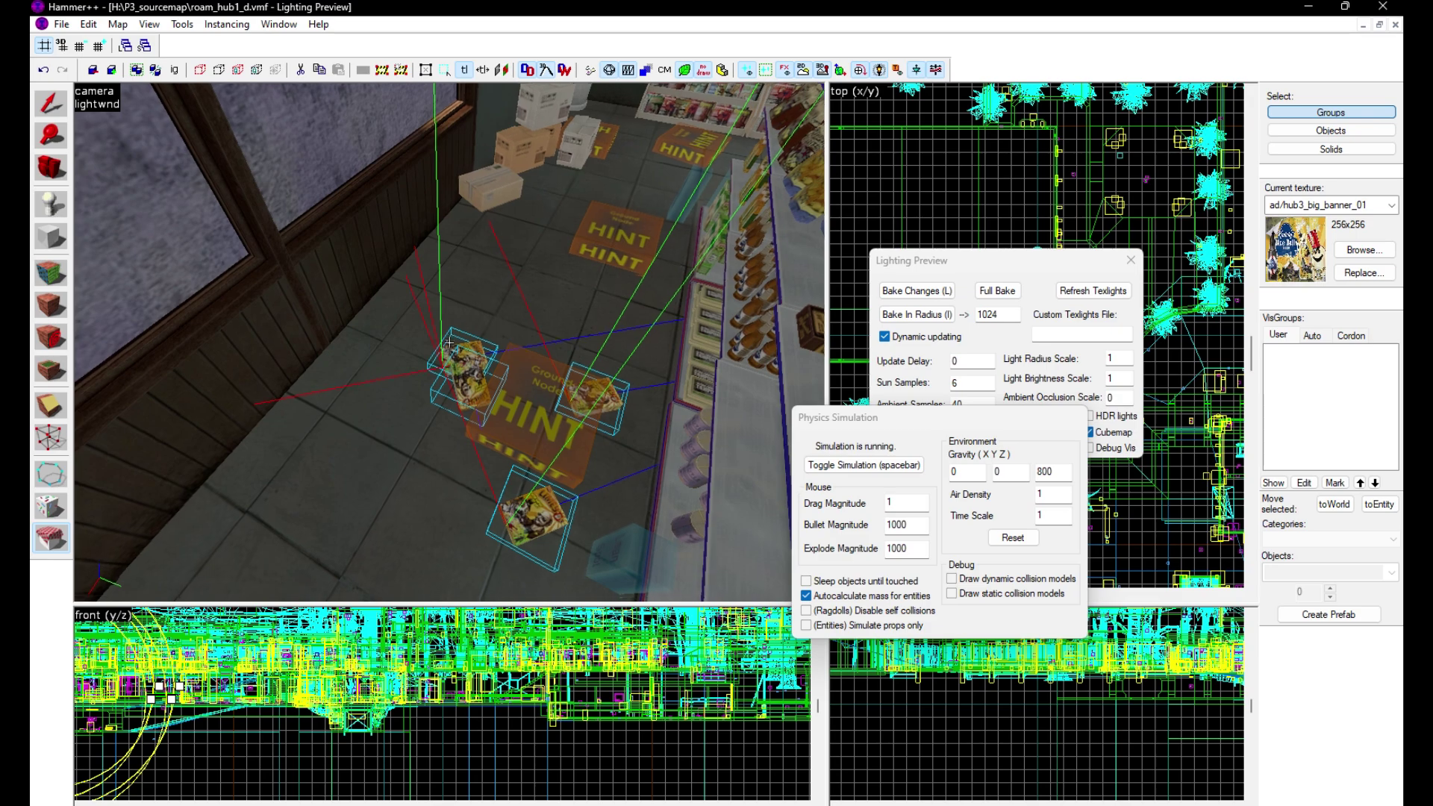
key("w")
key("a")
key("z")
left_click_drag(441, 320, 470, 179)
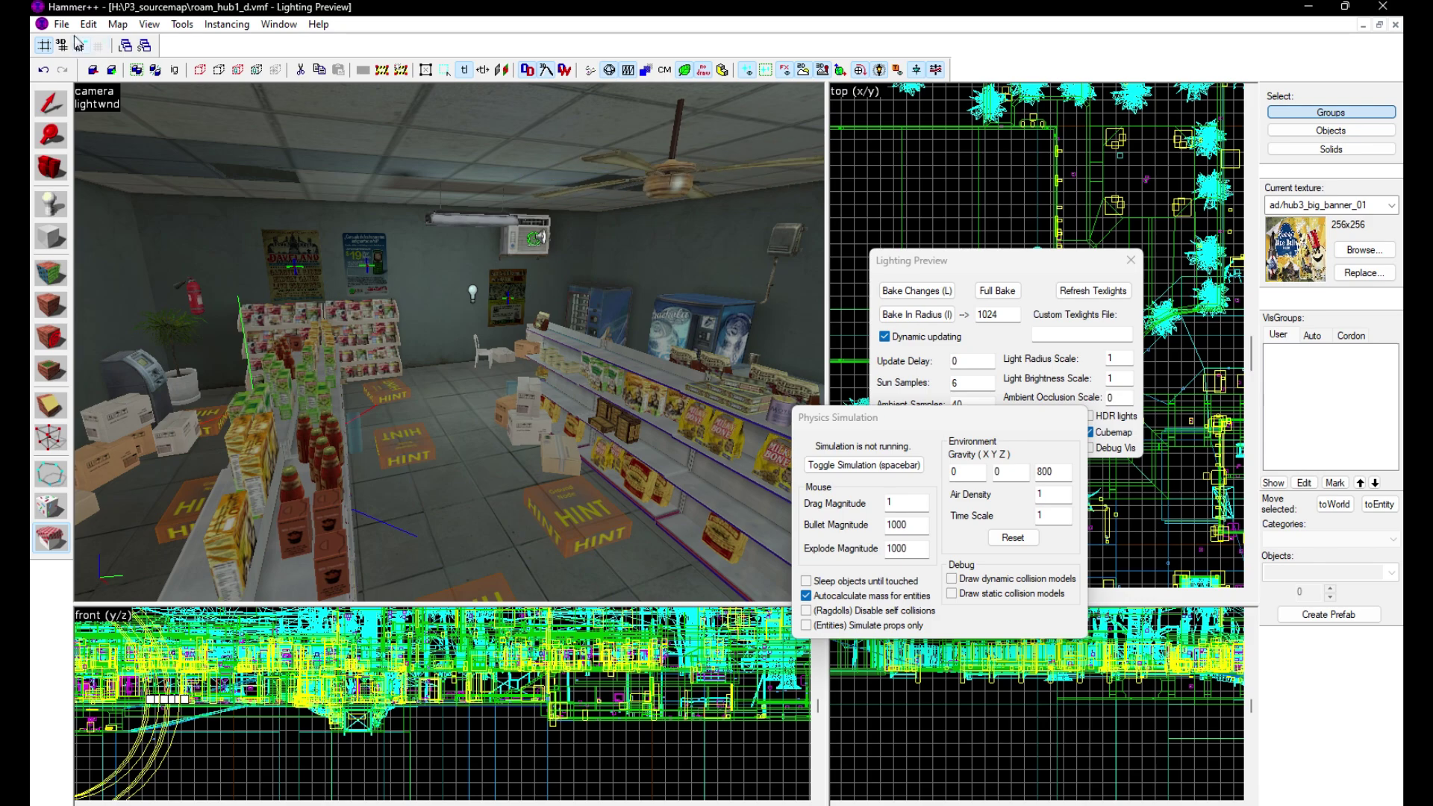
Create a new empty map, activate the Block tool and move the Lighting Preview window clear of the top view's centre
left_click(61, 25)
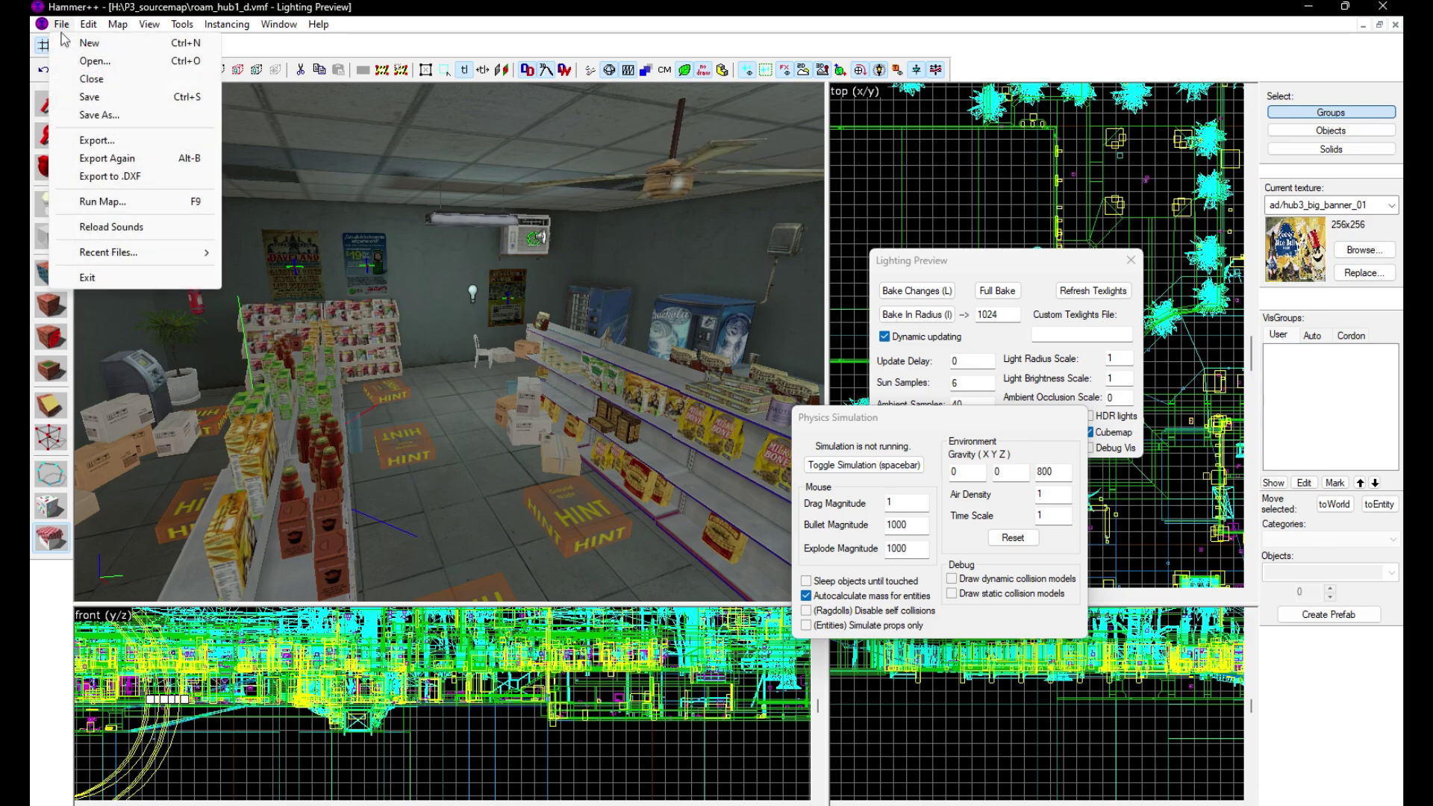
left_click(65, 42)
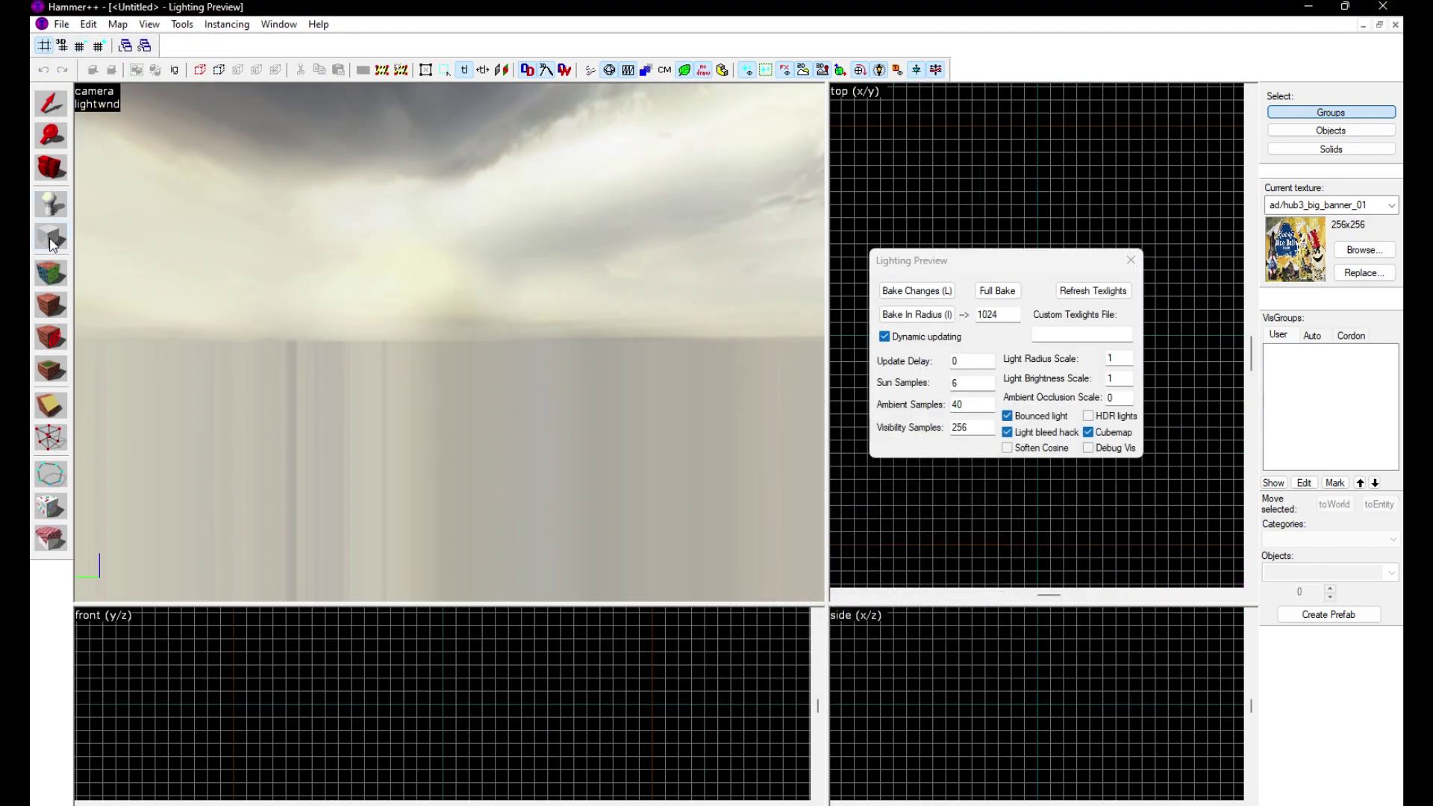
left_click(54, 244)
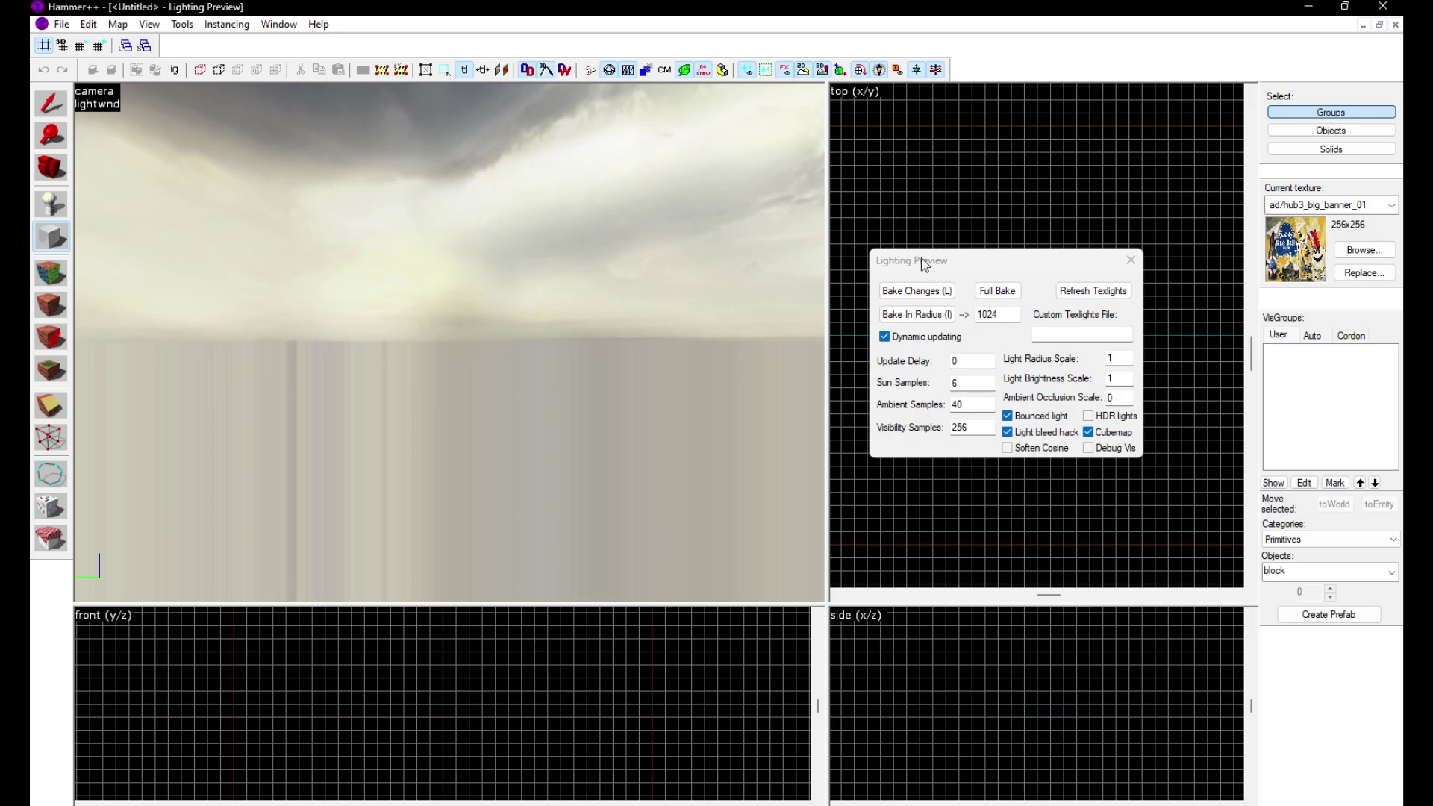
left_click_drag(924, 265, 956, 516)
Draw a 512 by 512 unit block outline in the top view and raise its height to 128 units
left_click_drag(986, 271, 1086, 378)
key("z")
key("z")
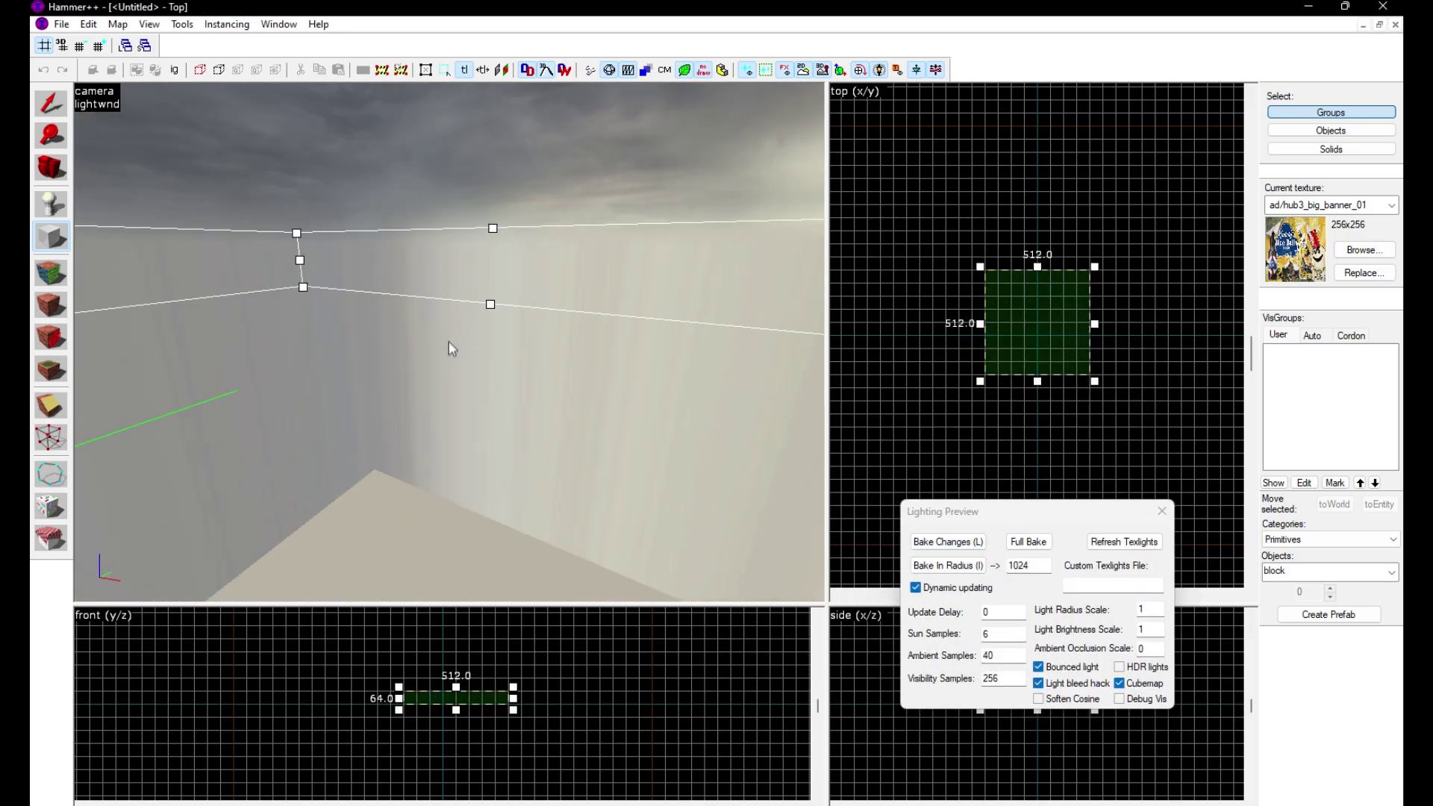
left_click_drag(493, 228, 480, 135)
key("z")
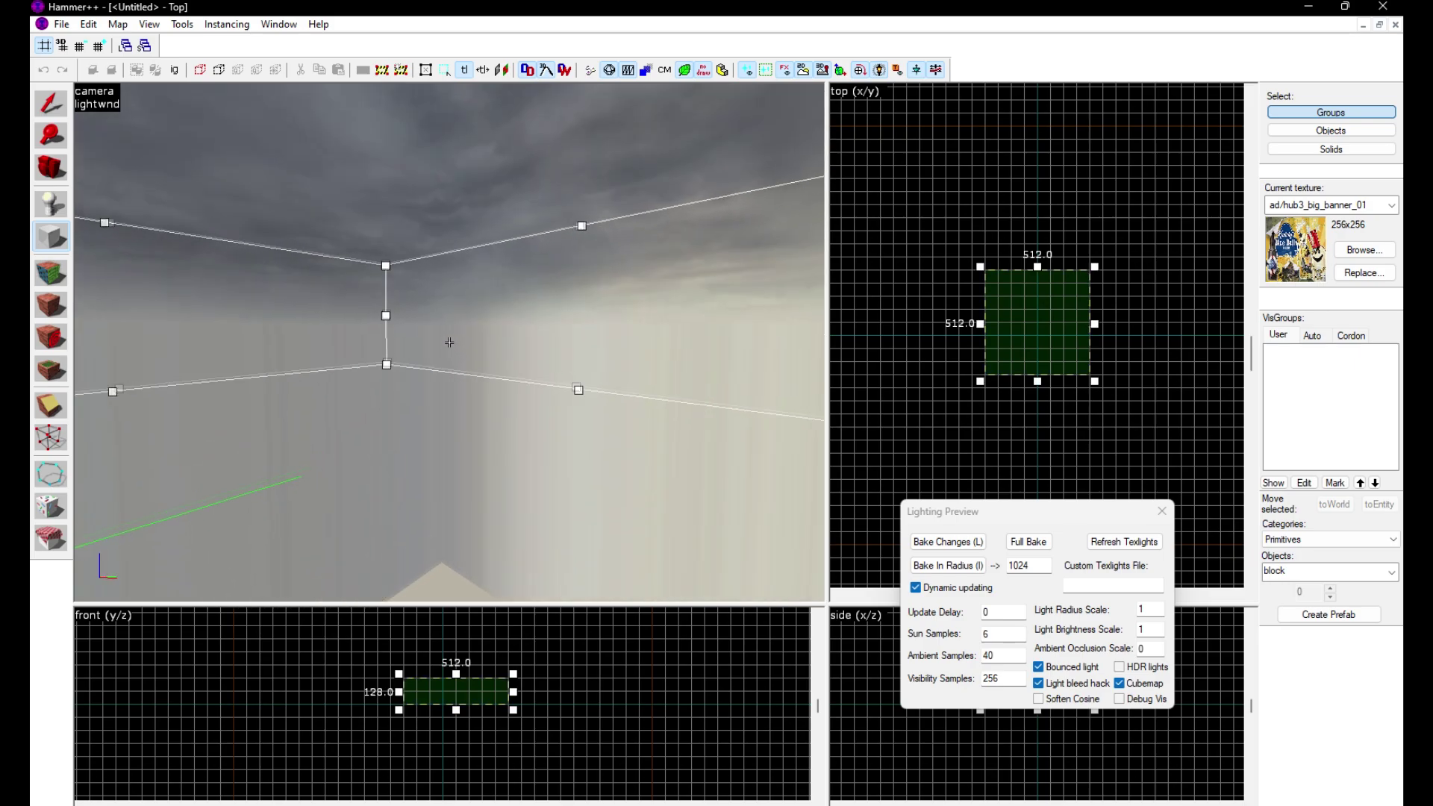
key("z")
Set the current texture to dev/dev_measuregeneric01b and create the block from the drawn outline
right_click(1000, 274)
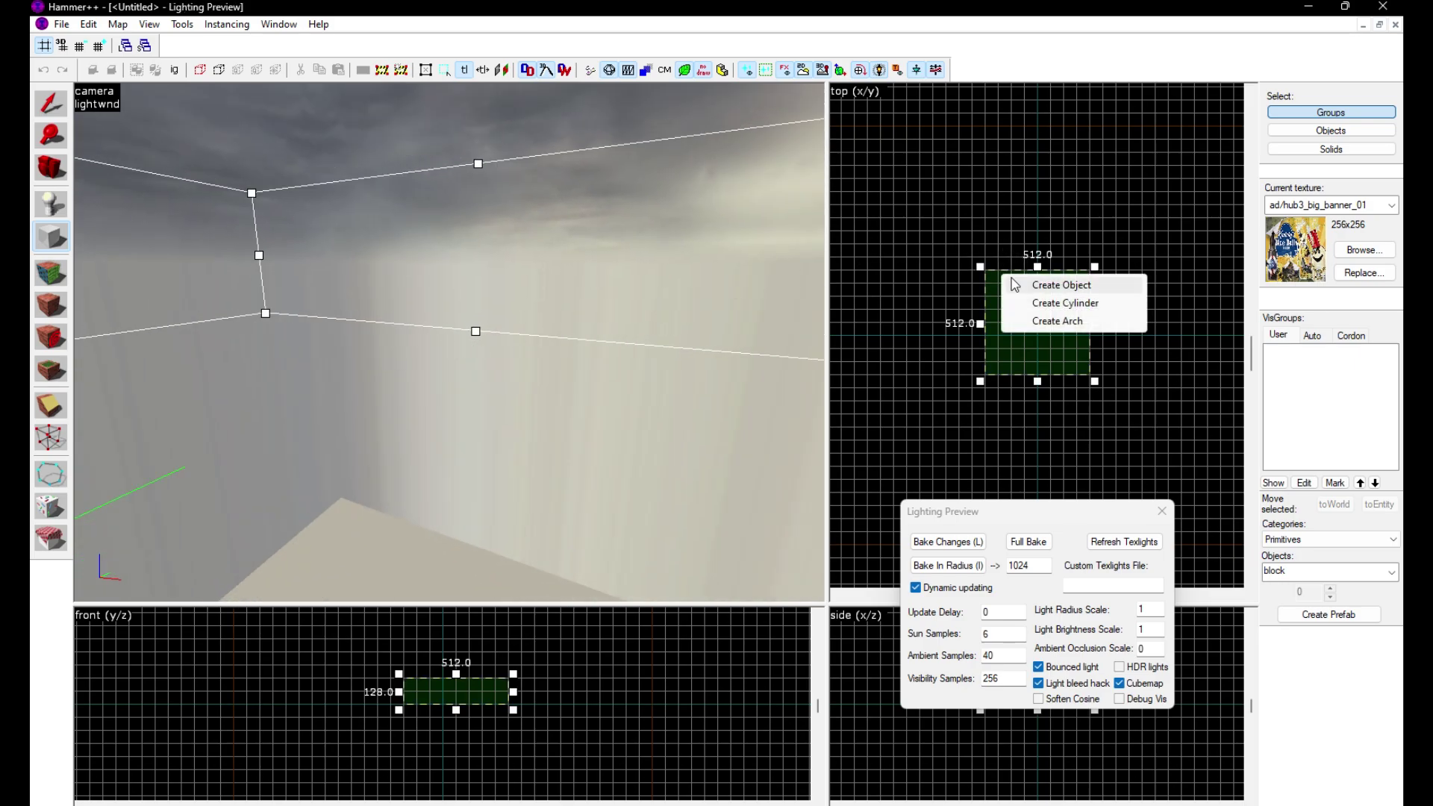
left_click(1361, 250)
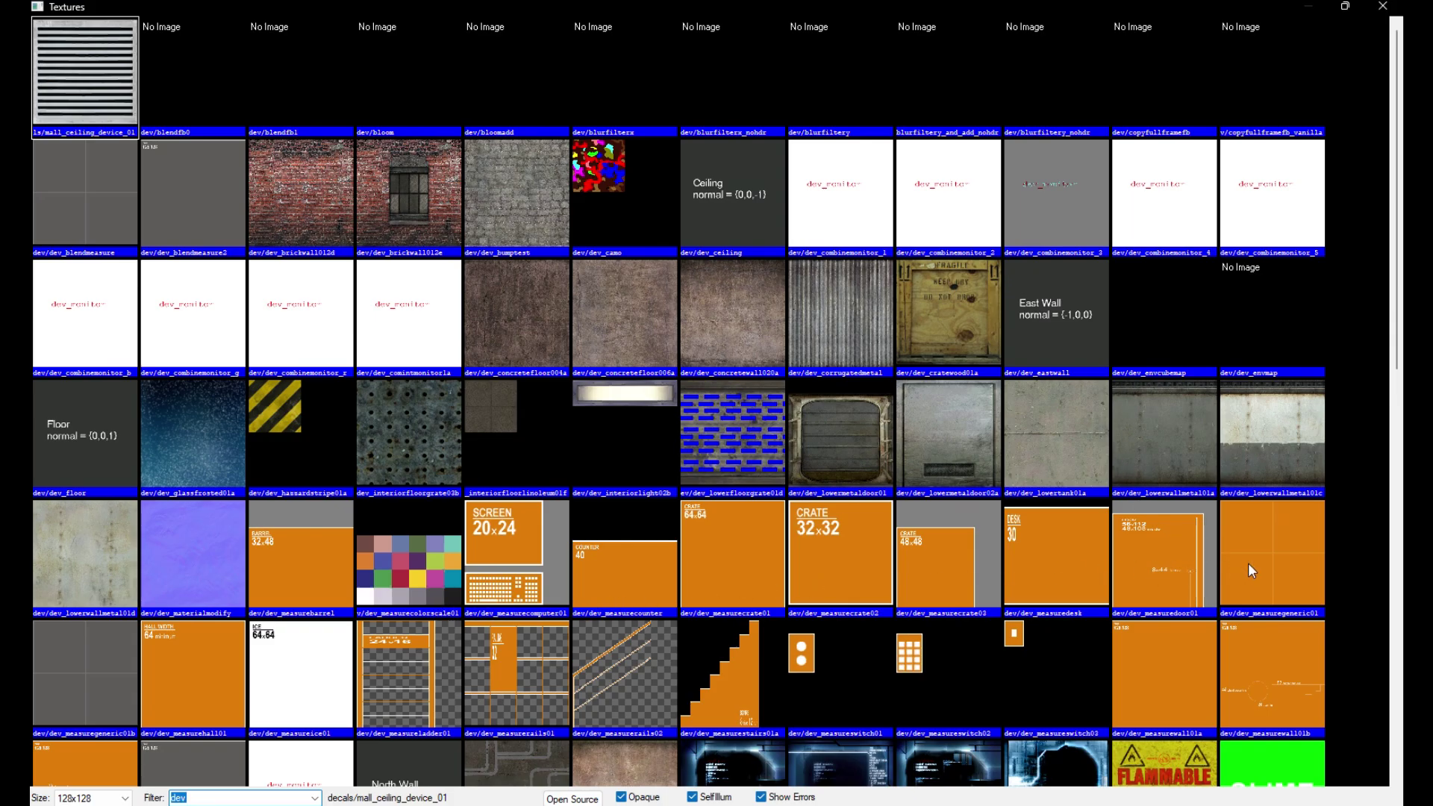
double_click(105, 697)
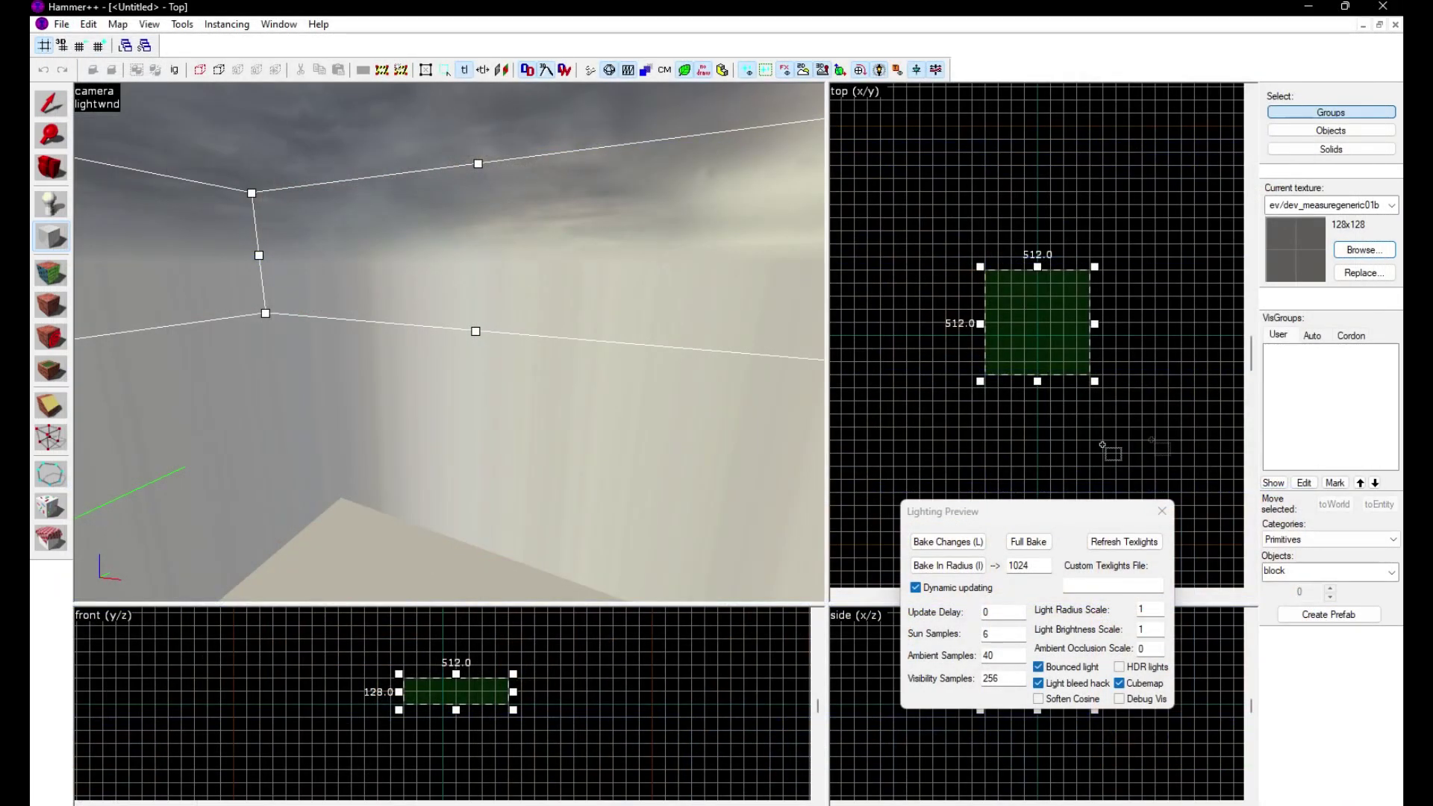
right_click(1000, 273)
left_click(1034, 282)
Hollow the block into a room with walls 32 units thick and view it from inside
left_click(182, 24)
left_click(209, 78)
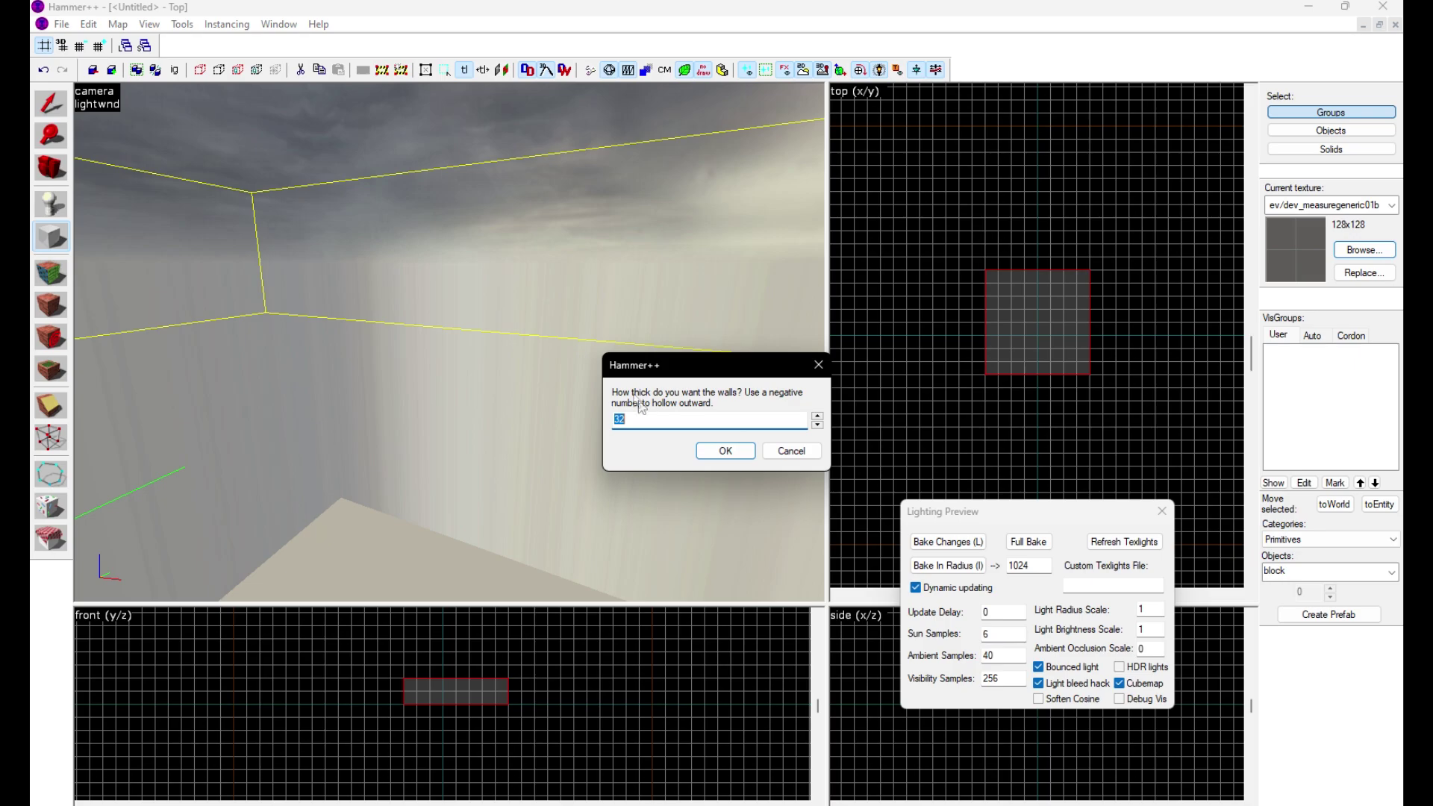
left_click(726, 450)
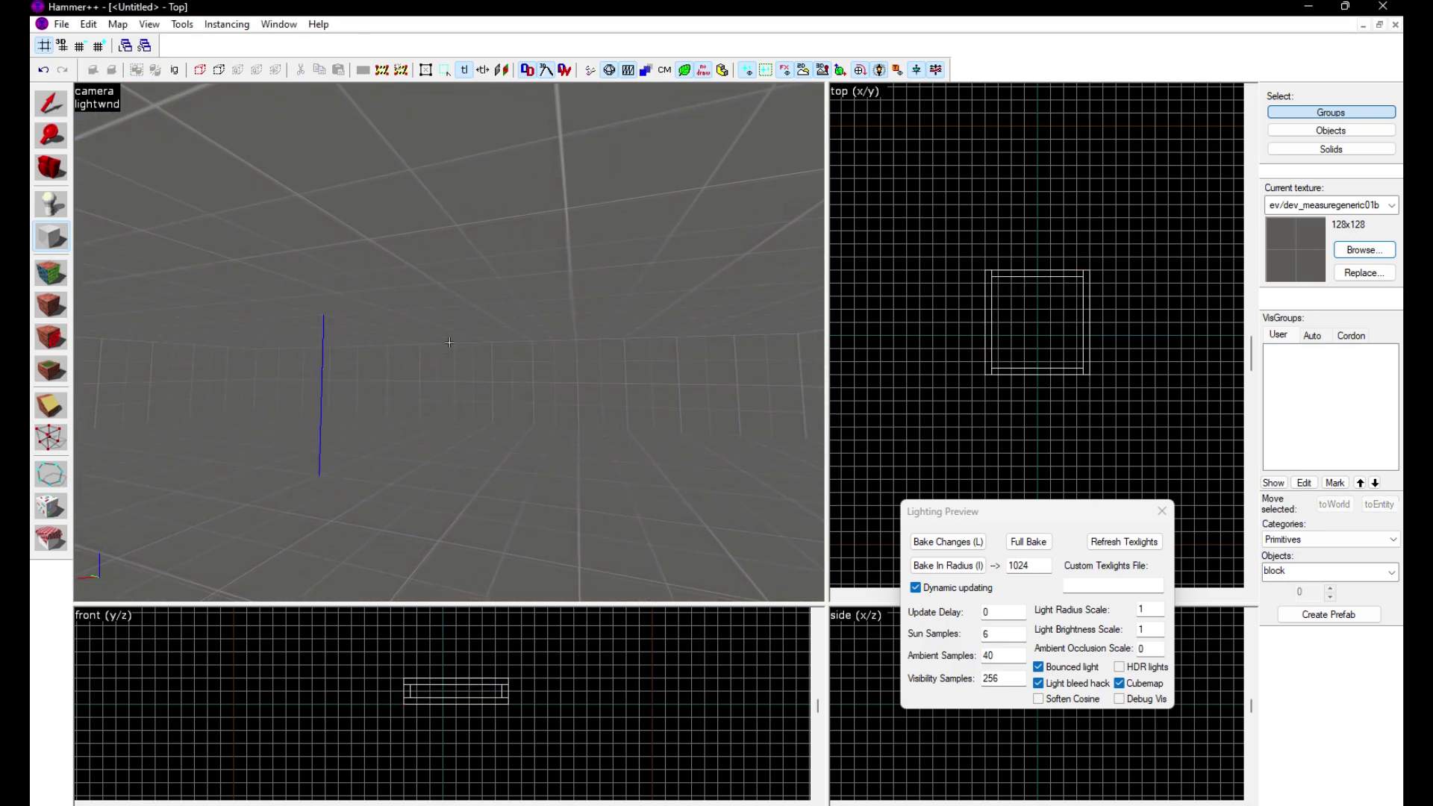
key("z")
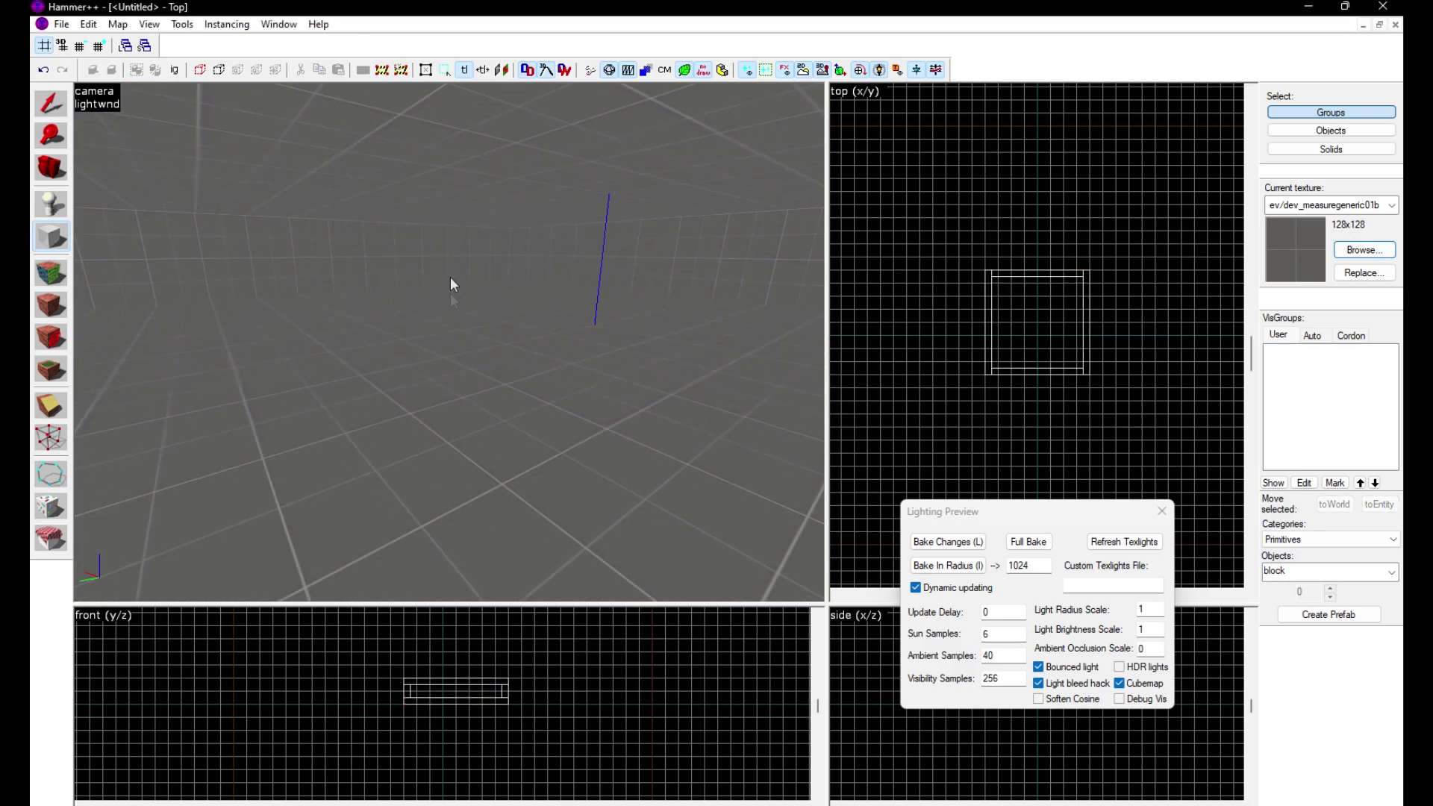
key("shift+s")
left_click(415, 135)
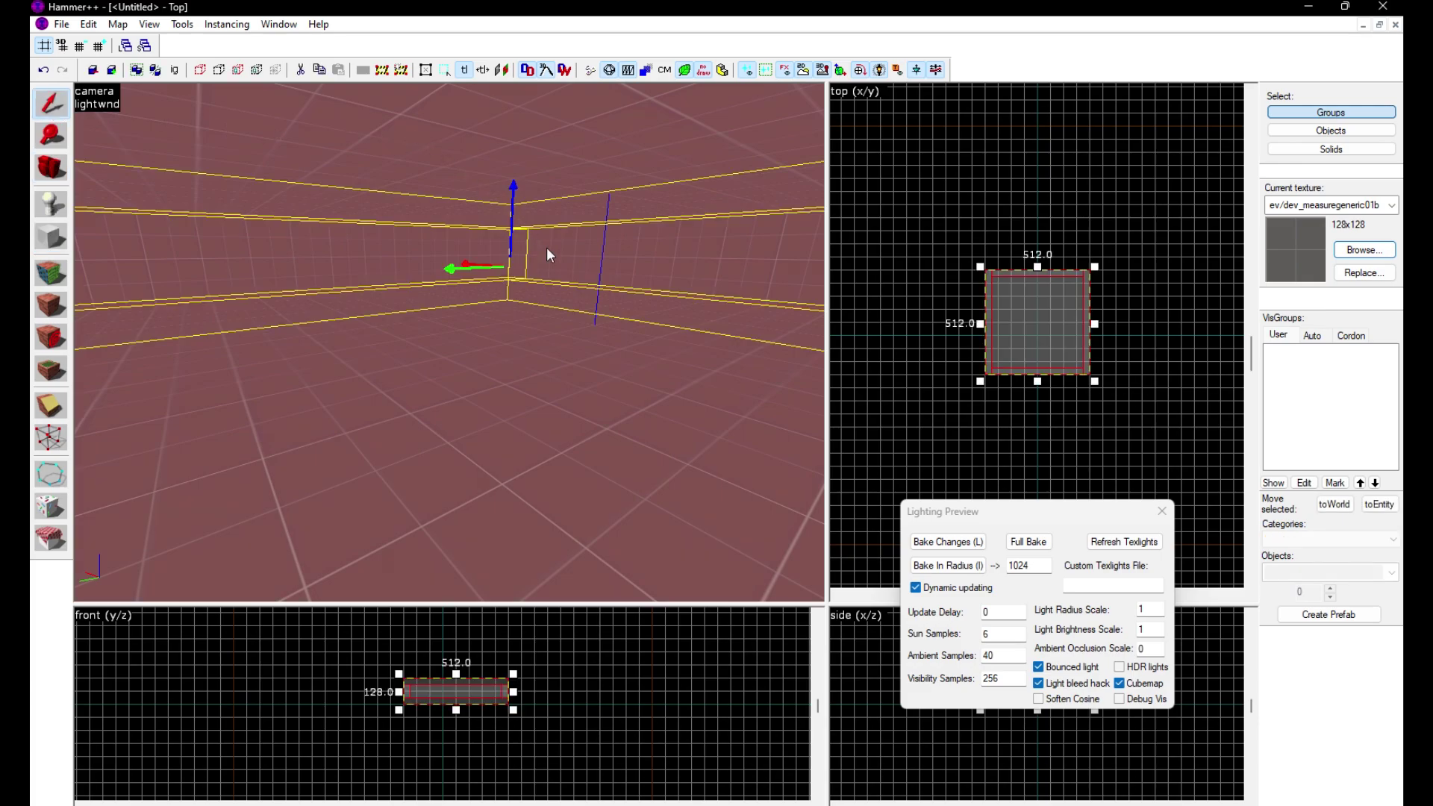
key("Escape")
Place an info_player_start entity on the floor inside the hollow room
key("shift+e")
left_click(431, 336)
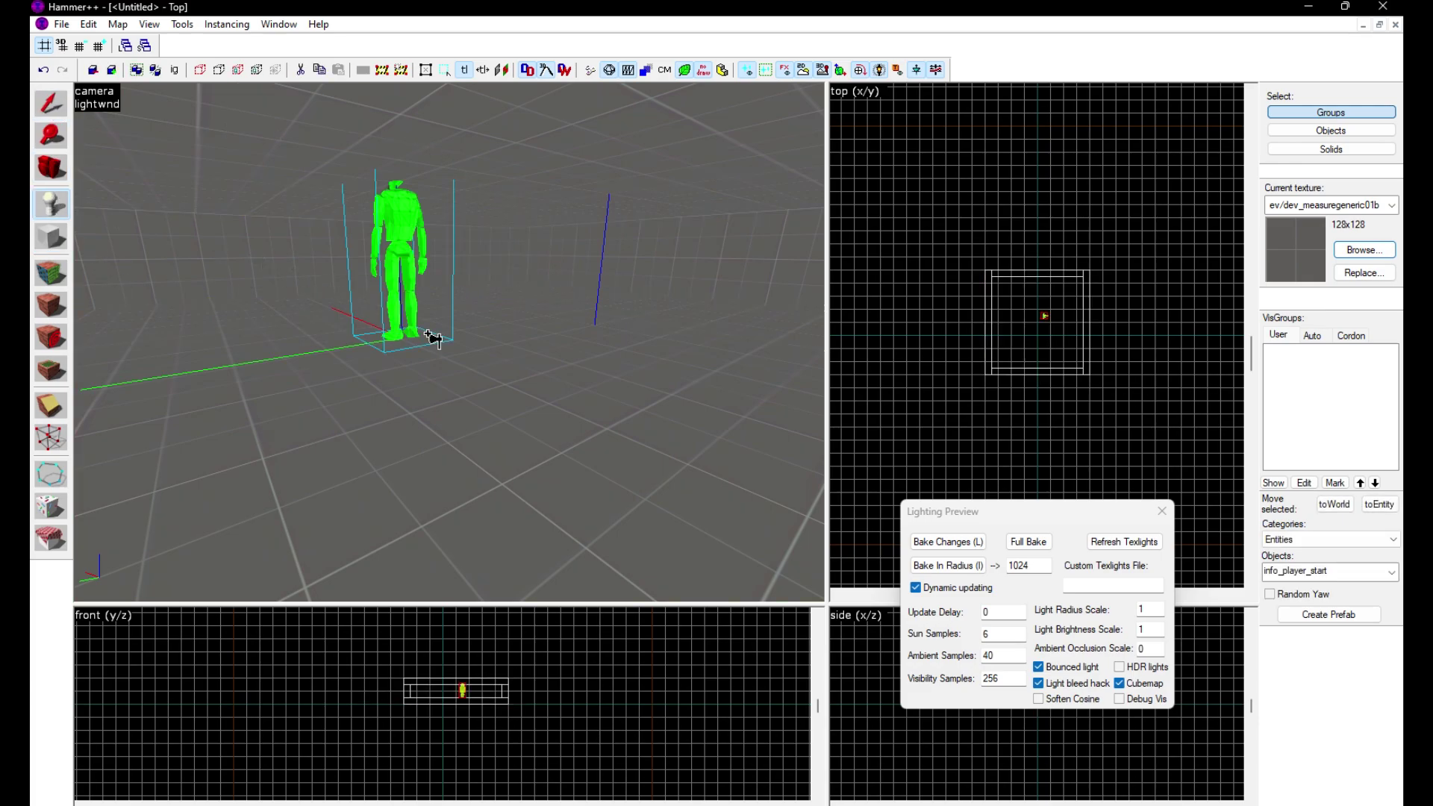
Select the hollow room and stretch it upward to a height of 256 units
key("z")
key("w")
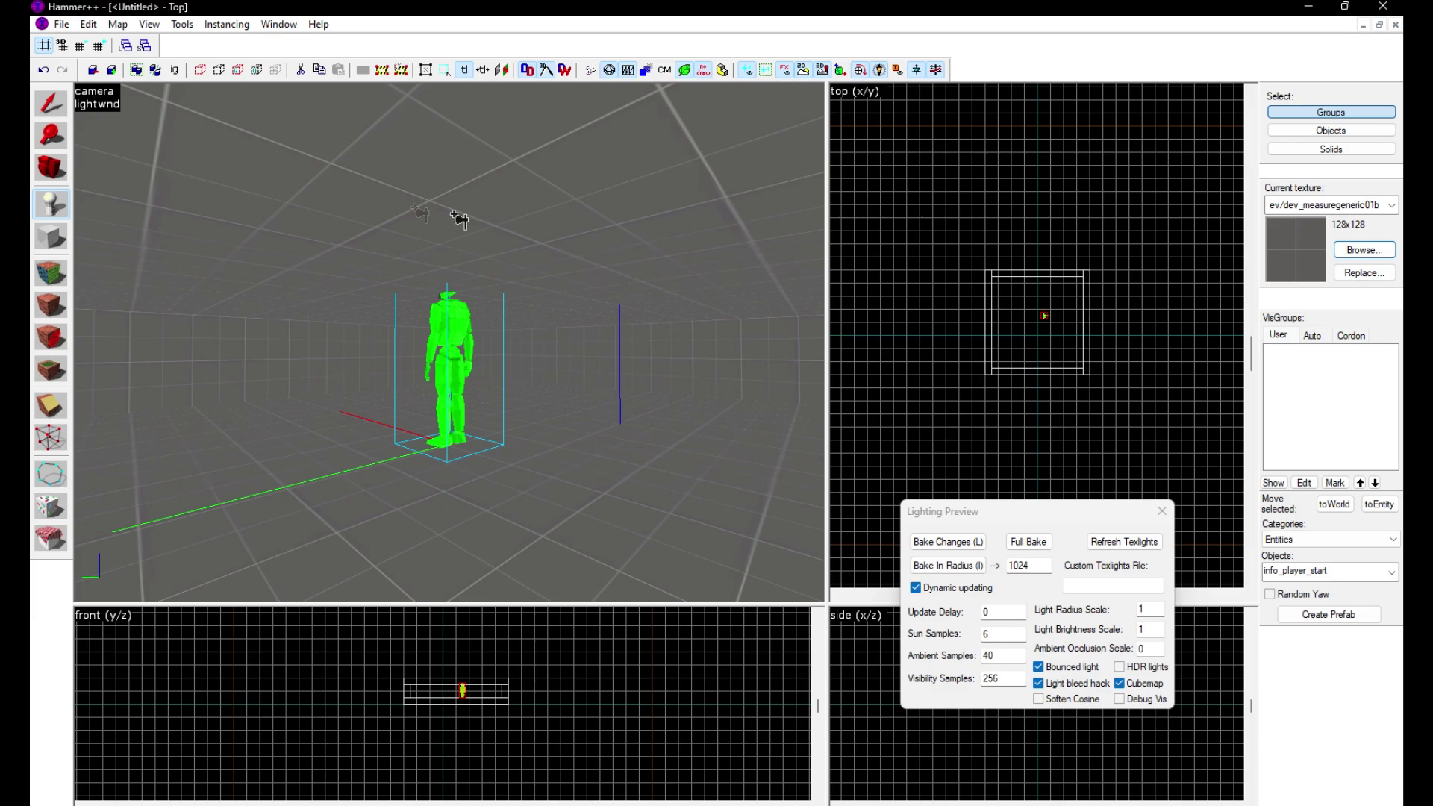
left_click(56, 112)
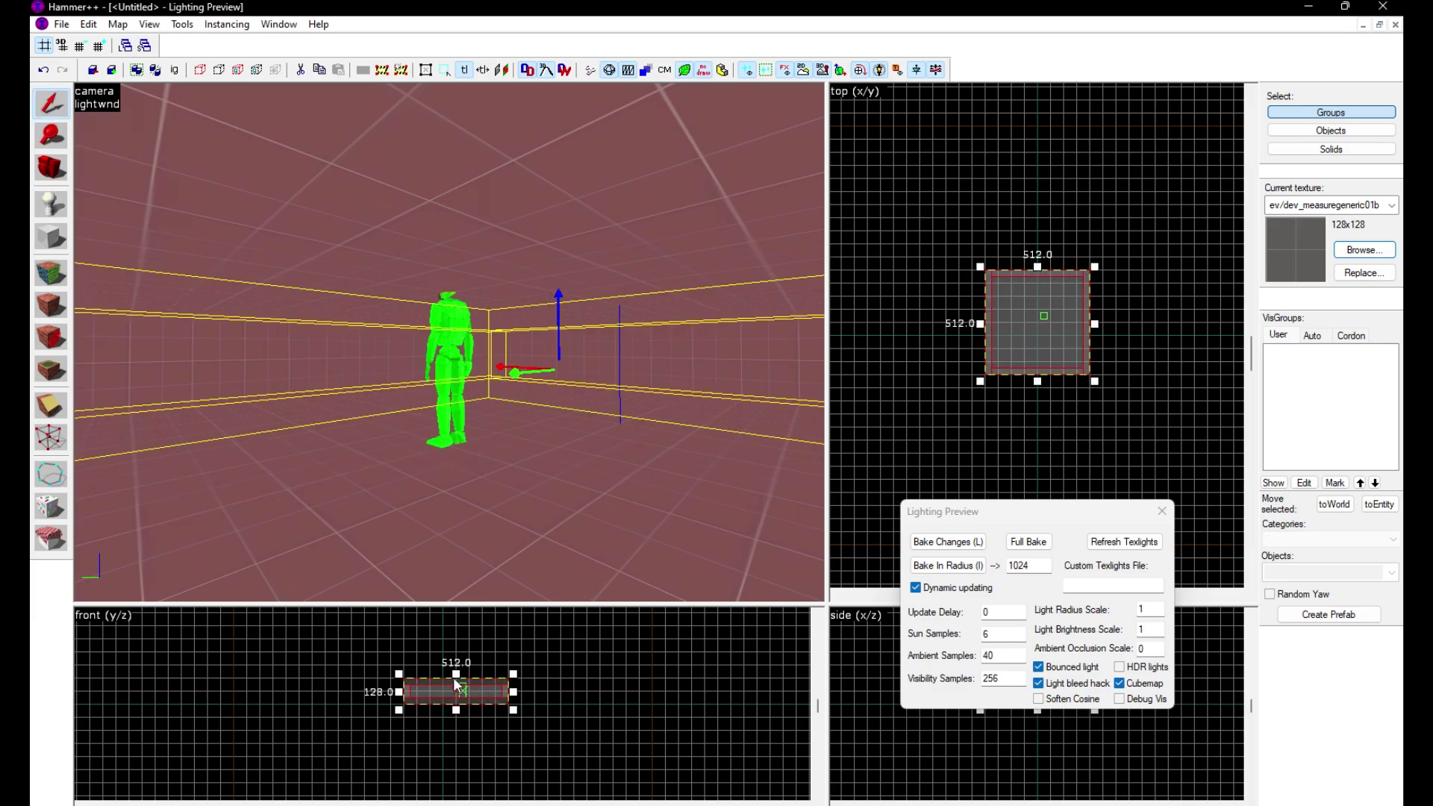
left_click_drag(458, 680, 457, 648)
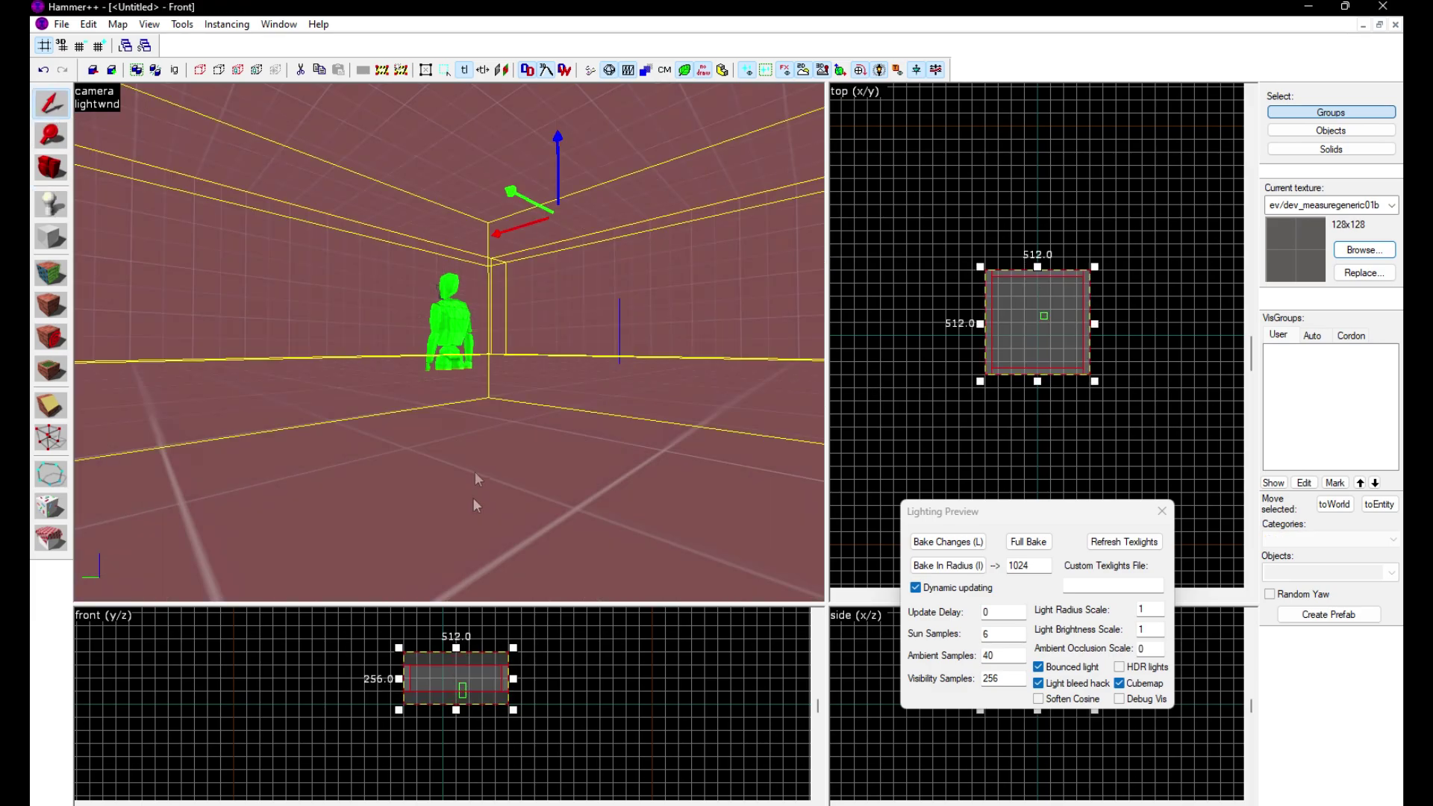
key("s")
key("Escape")
Move the info_player_start entity closer to the side wall and raise it slightly off the floor
left_click(449, 342)
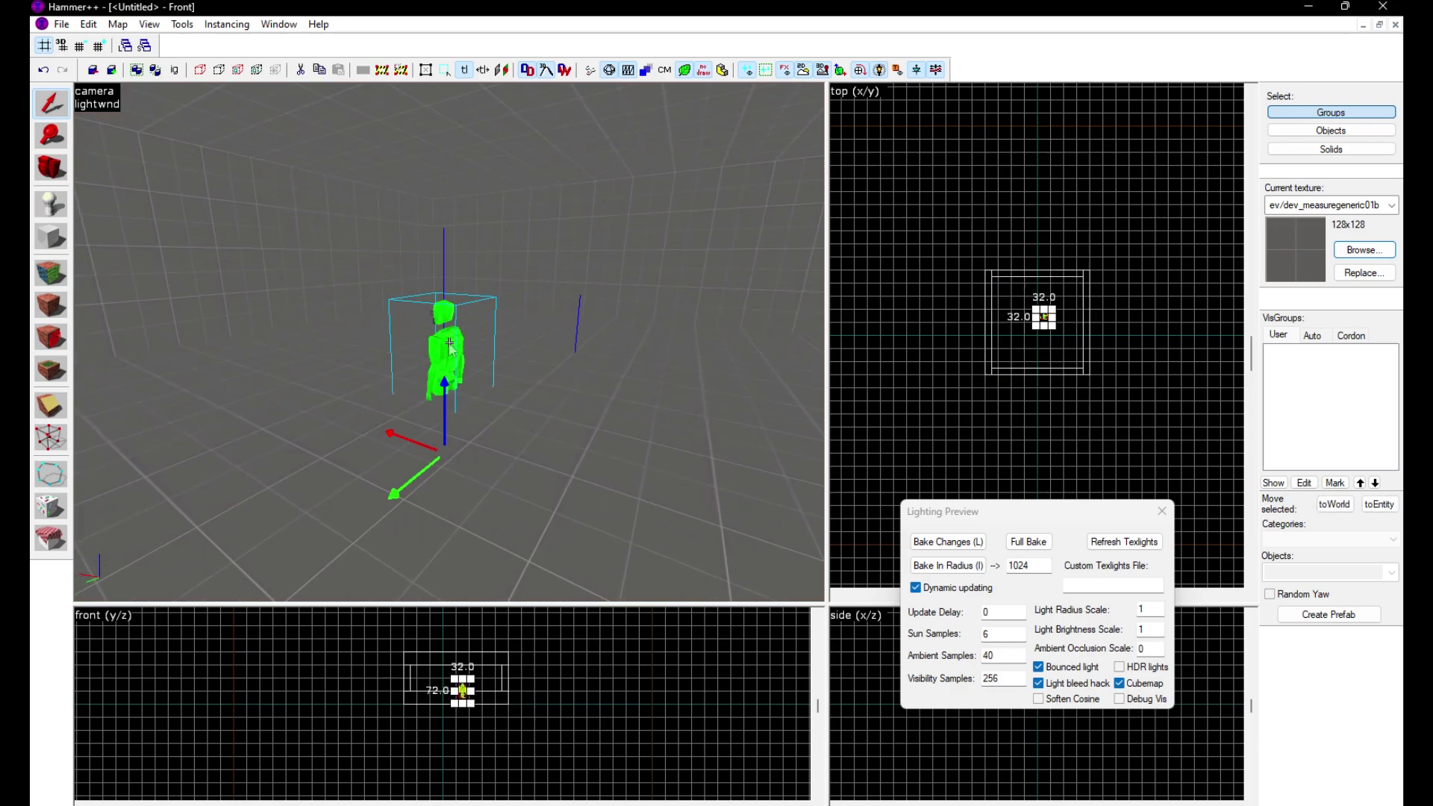
key("z")
key("w")
key("z")
left_click_drag(314, 420, 640, 419)
key("z")
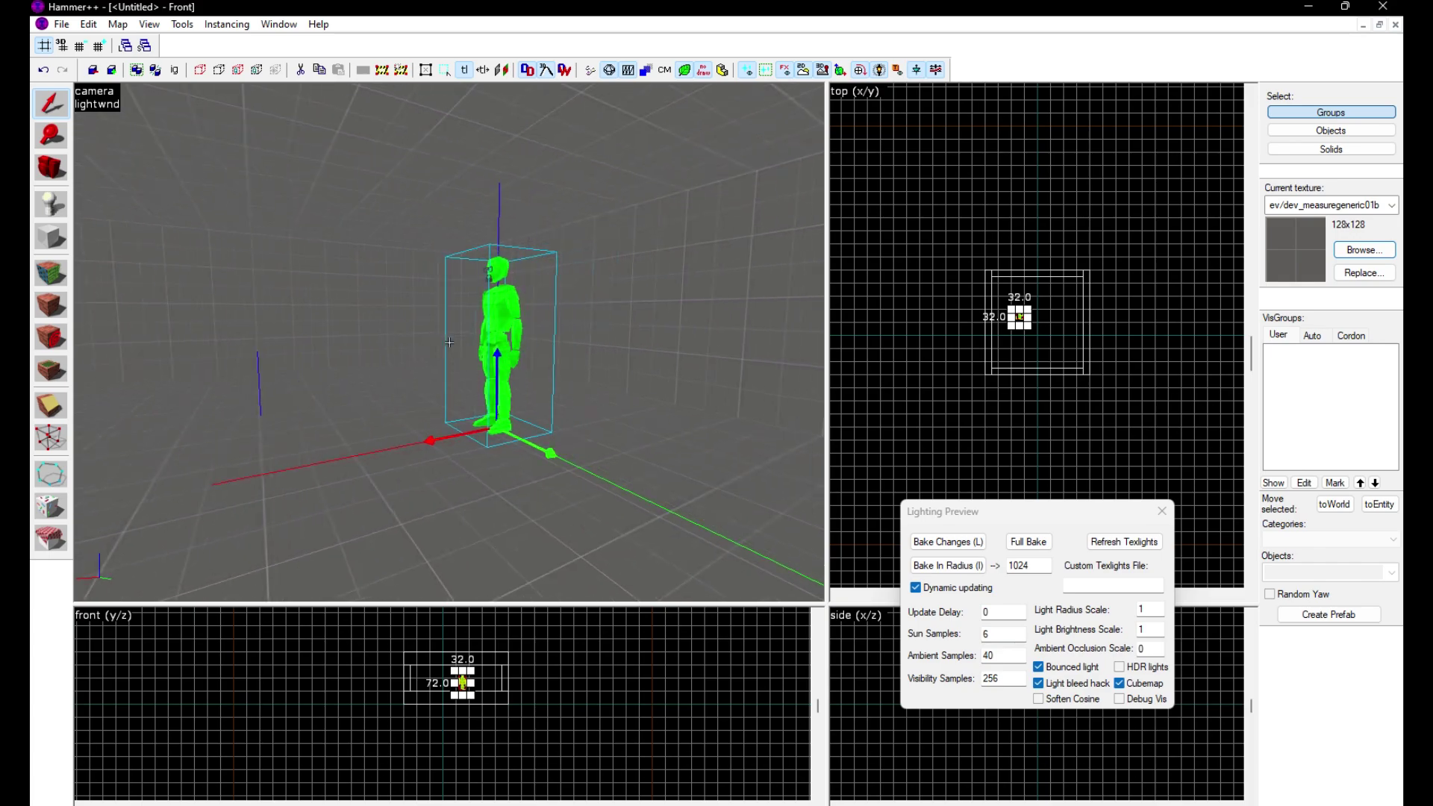
key("Escape")
Place another entity on the floor near the player start and change its class to p3_weapon_shotgun
key("z")
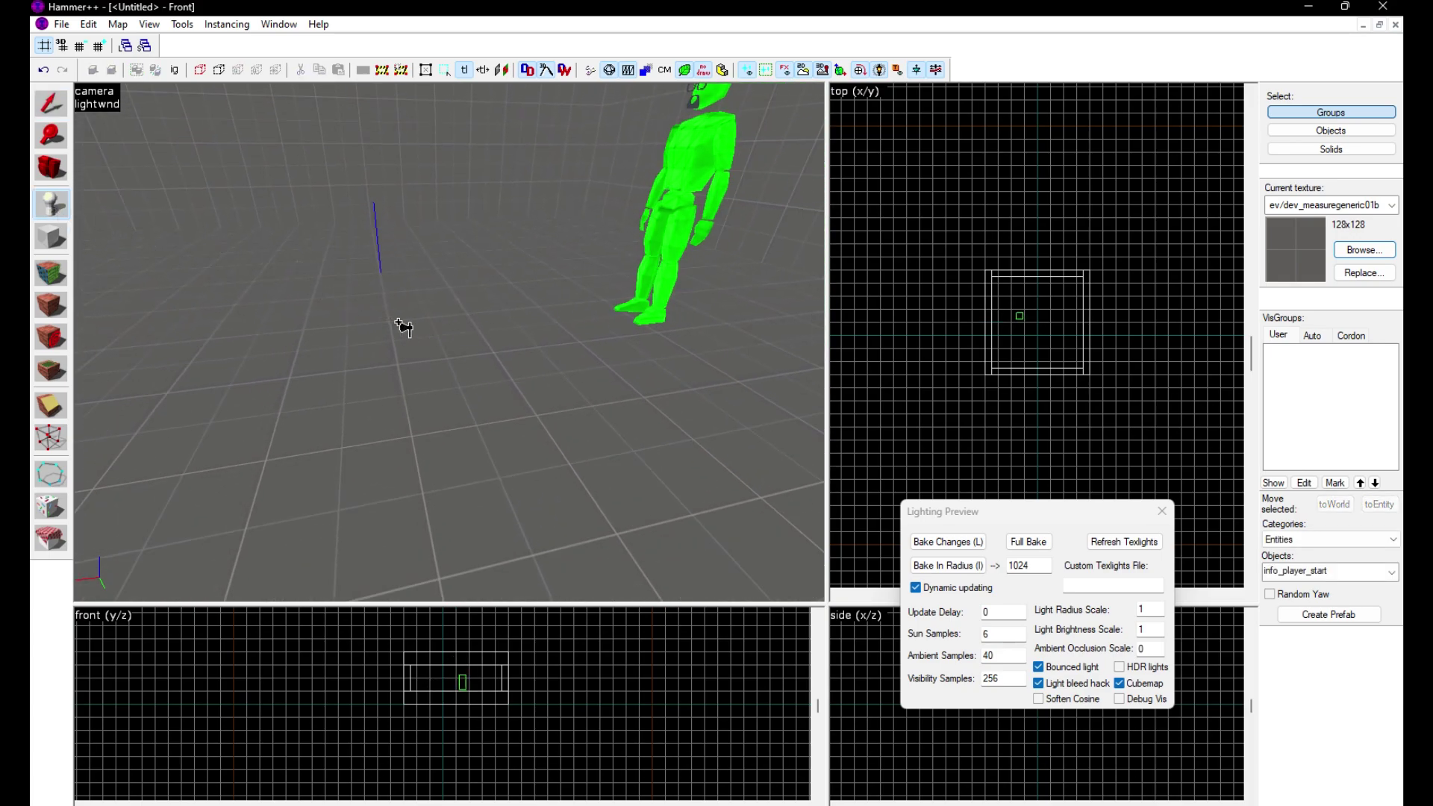
double_click(390, 190)
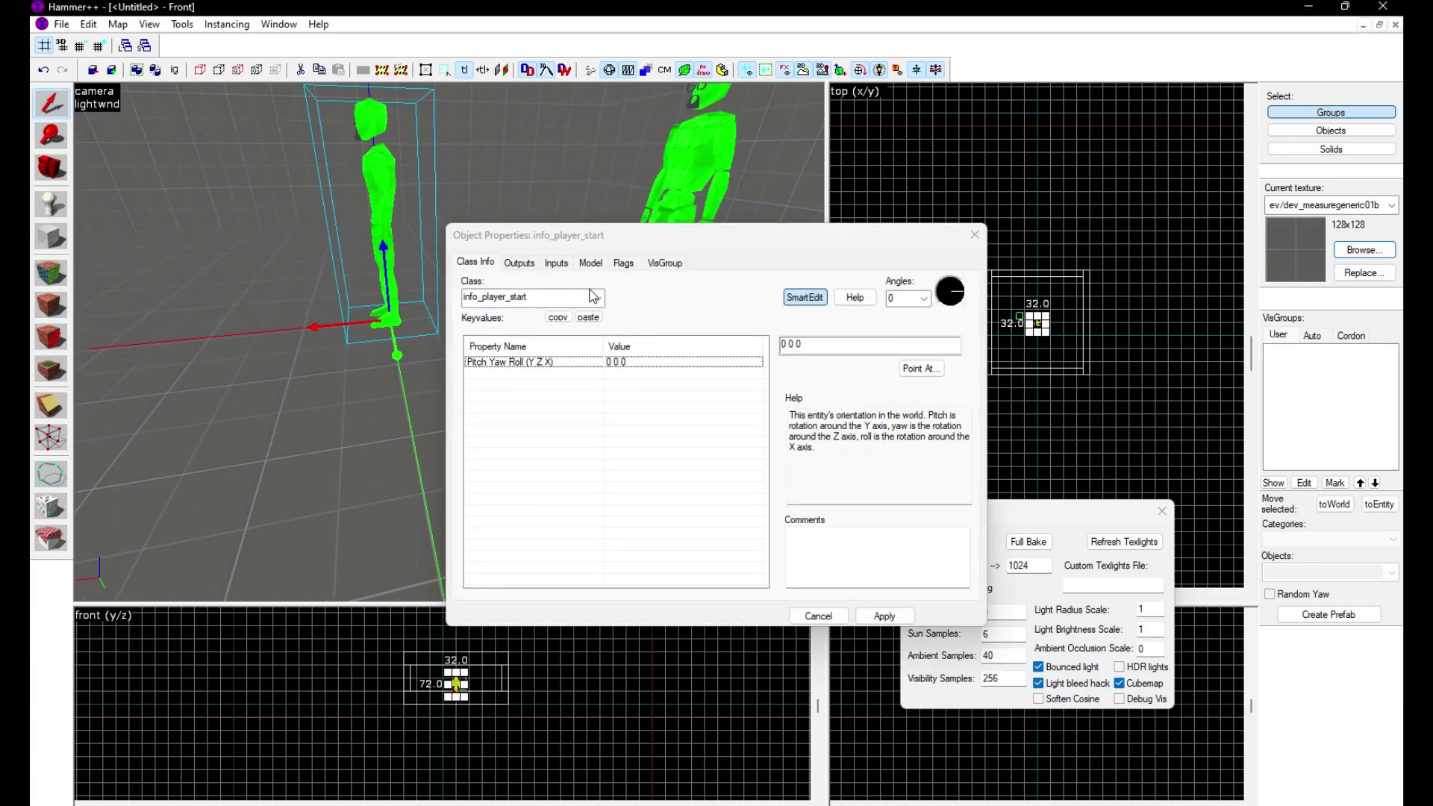
left_click(597, 299)
type("p3_weapon")
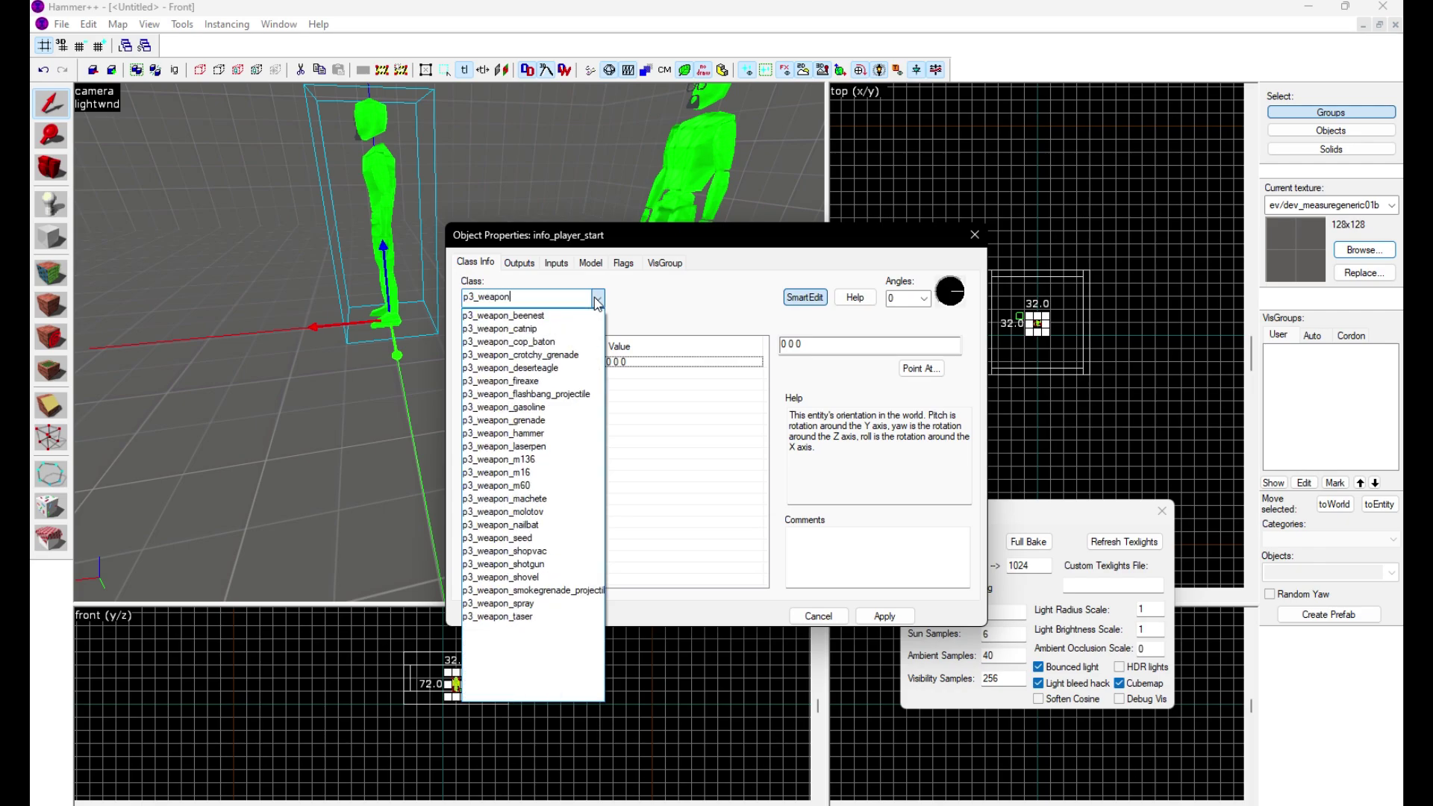
type("_shotgun")
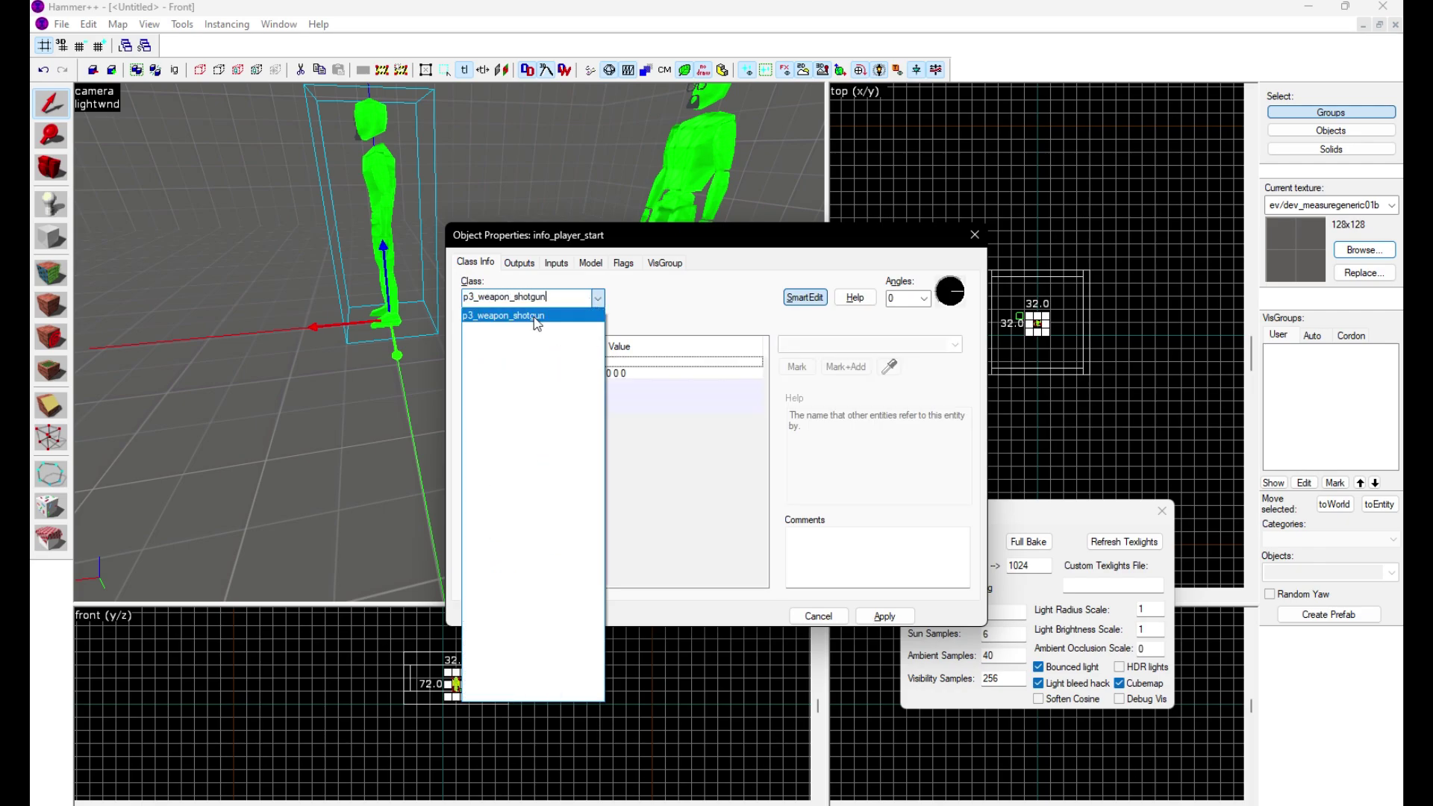
left_click(536, 316)
left_click(888, 616)
left_click(975, 234)
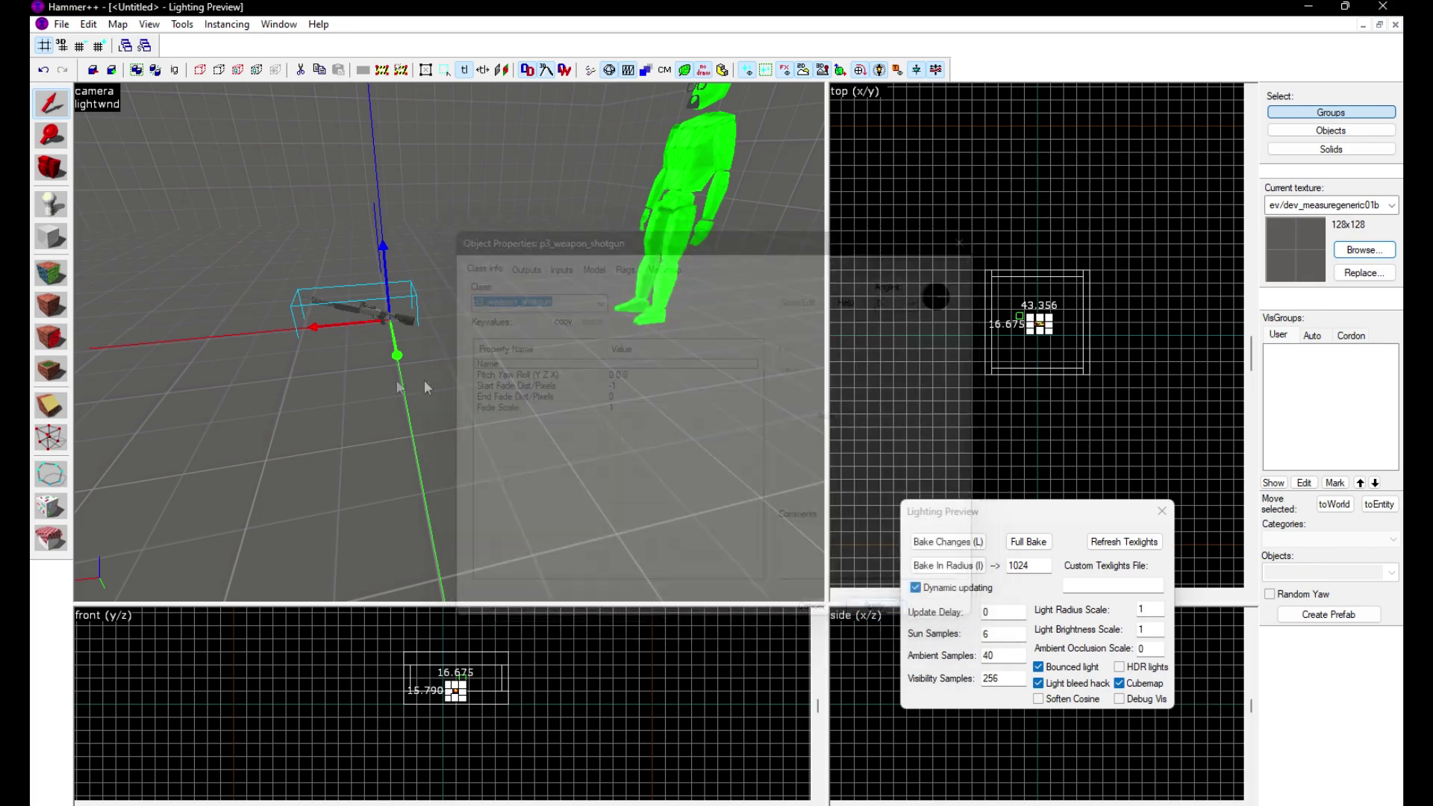
Position the shotgun entity on the floor directly in front of the player start and deselect it
left_click_drag(440, 324, 454, 322)
key("z")
key("a")
key("s")
key("w")
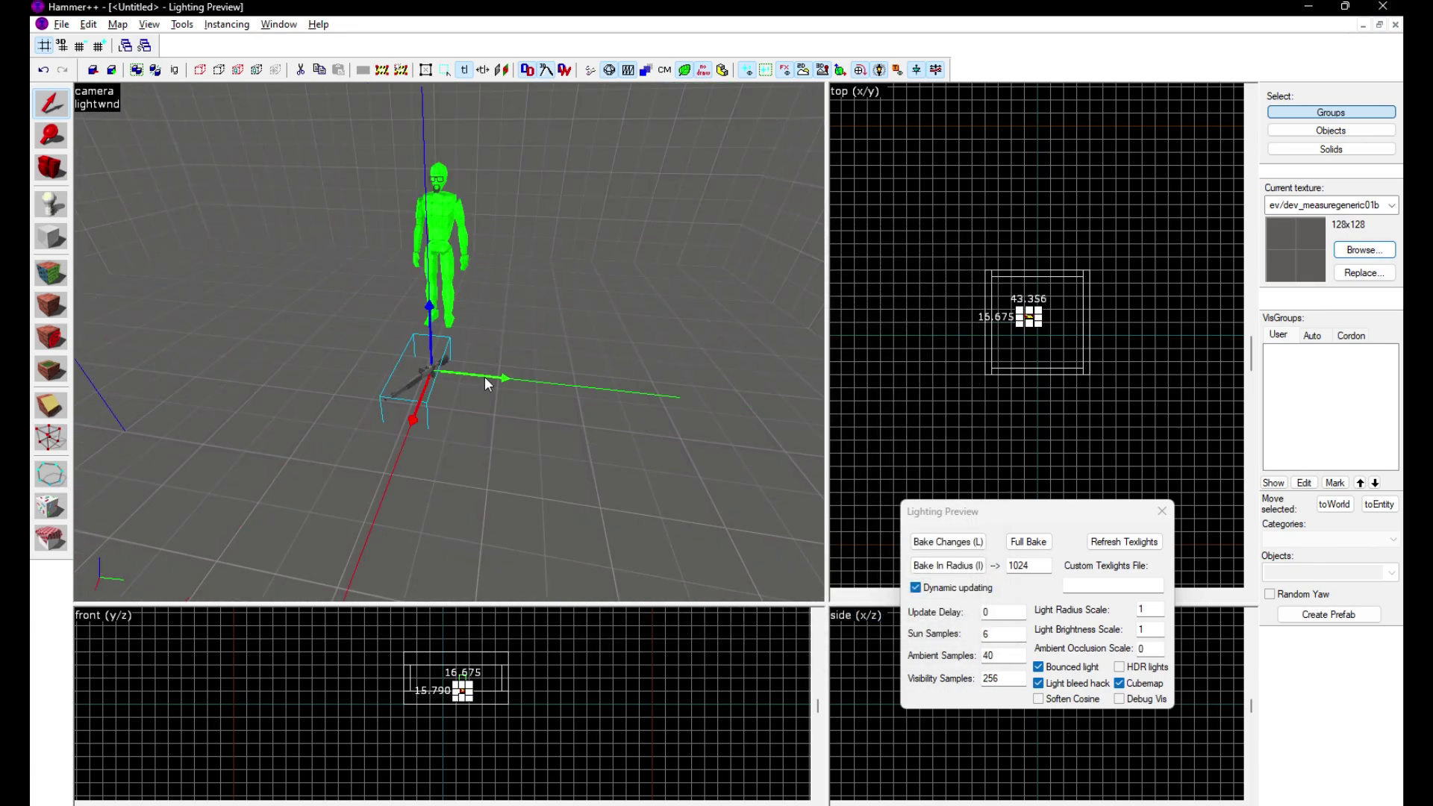
left_click_drag(485, 377, 485, 377)
key("z")
key("w")
key("d")
key("a")
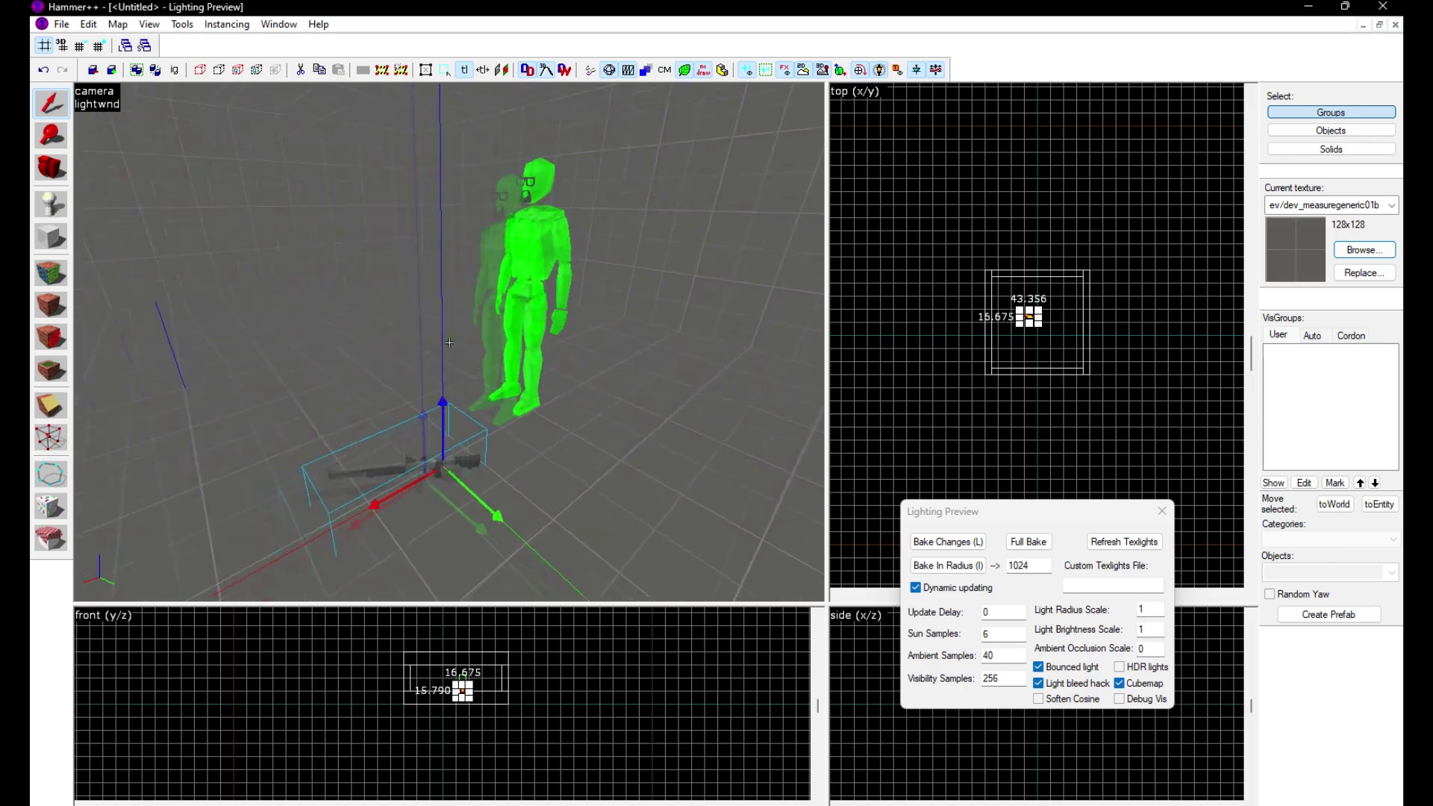
key("z")
left_click_drag(447, 410, 404, 409)
key("z")
key("a")
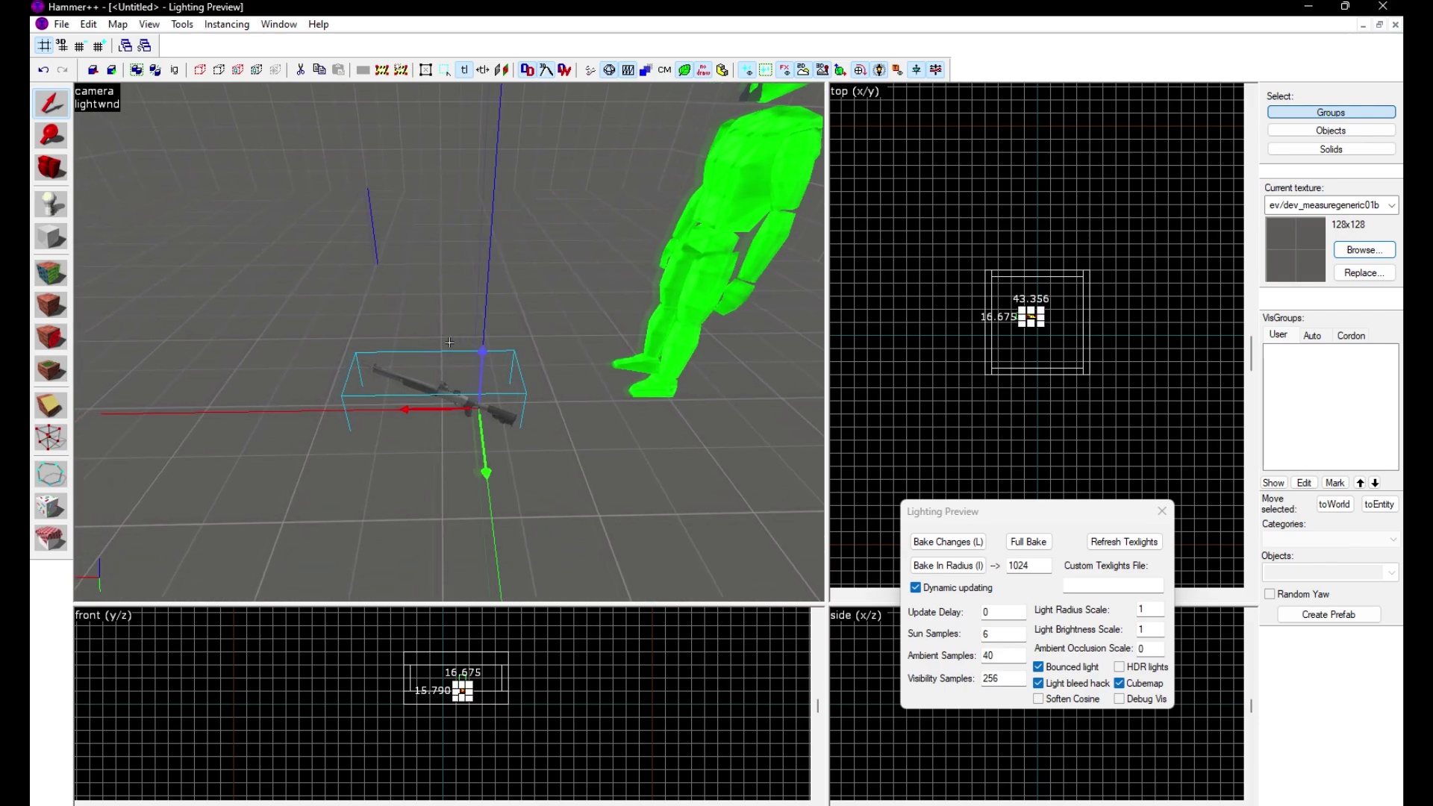
key("z")
left_click_drag(515, 354, 516, 355)
key("z")
key("d")
key("Escape")
Switch to the roam_hub1_d.vmf map, review the properties of the NPC beside the grey door, and copy that NPC
key("w")
left_click(273, 27)
left_click(333, 161)
key("w")
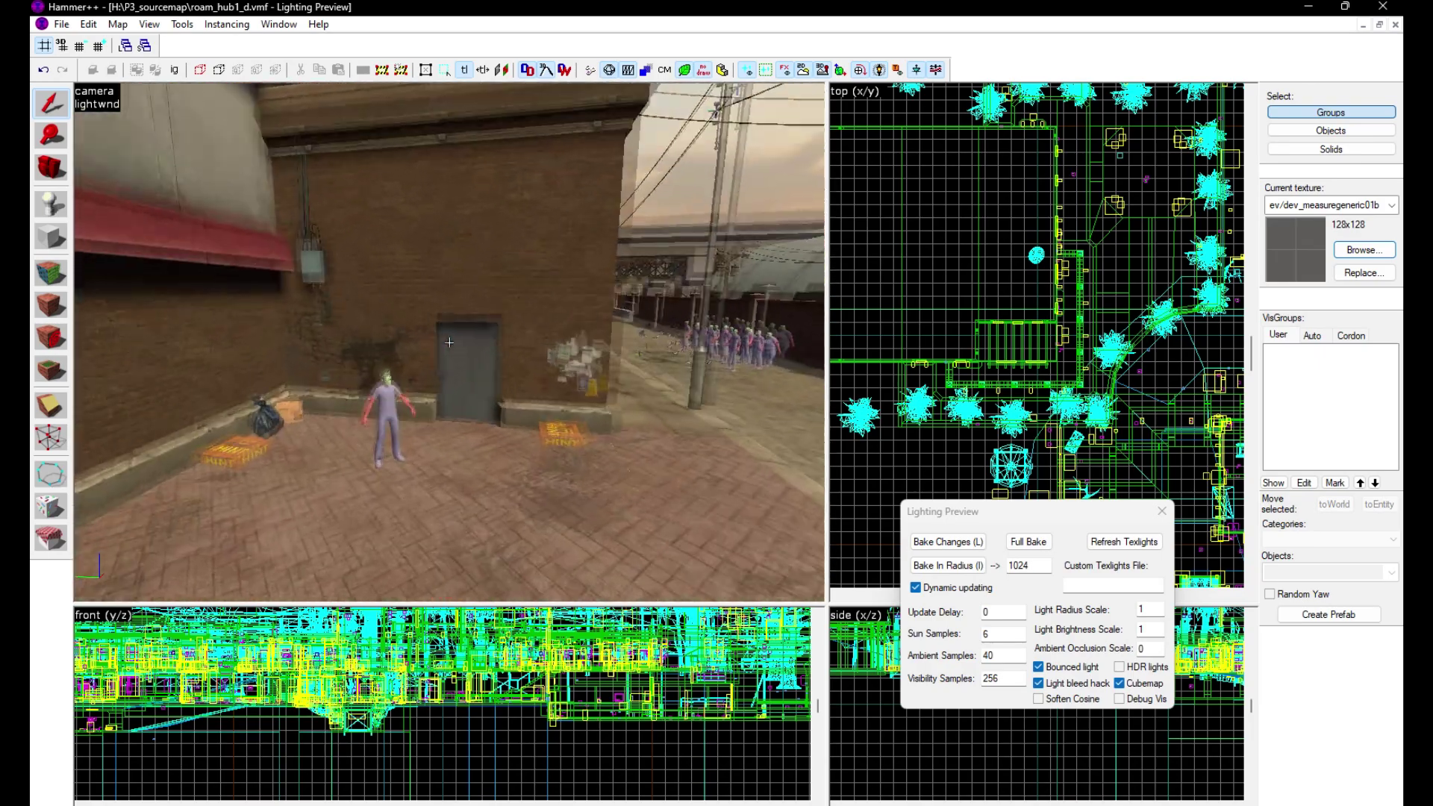
double_click(449, 342)
left_click_drag(770, 372, 756, 466)
left_click(977, 234)
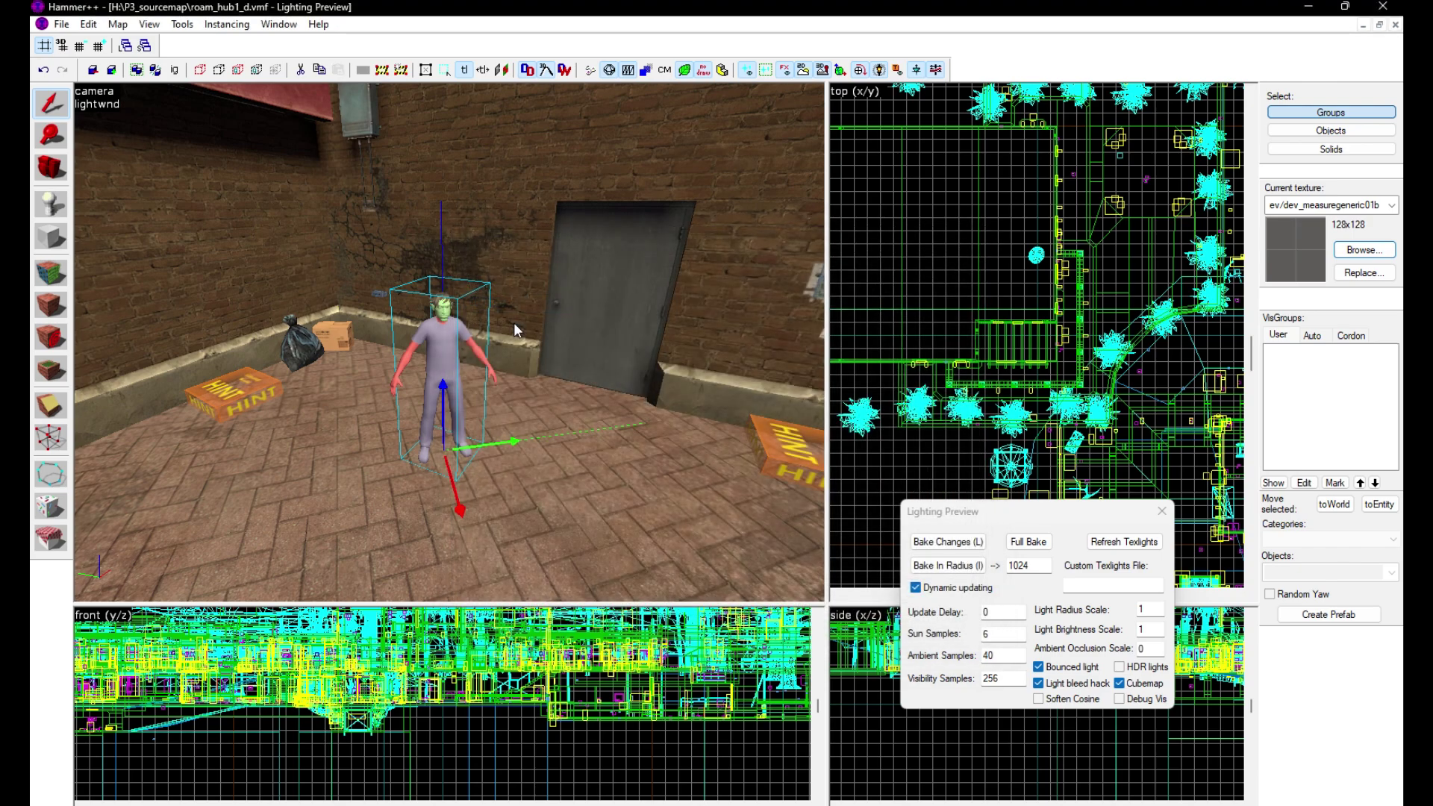
Return to the untitled room map and paste five copies of the NPC across the floor opposite the player start
left_click(278, 24)
left_click(313, 184)
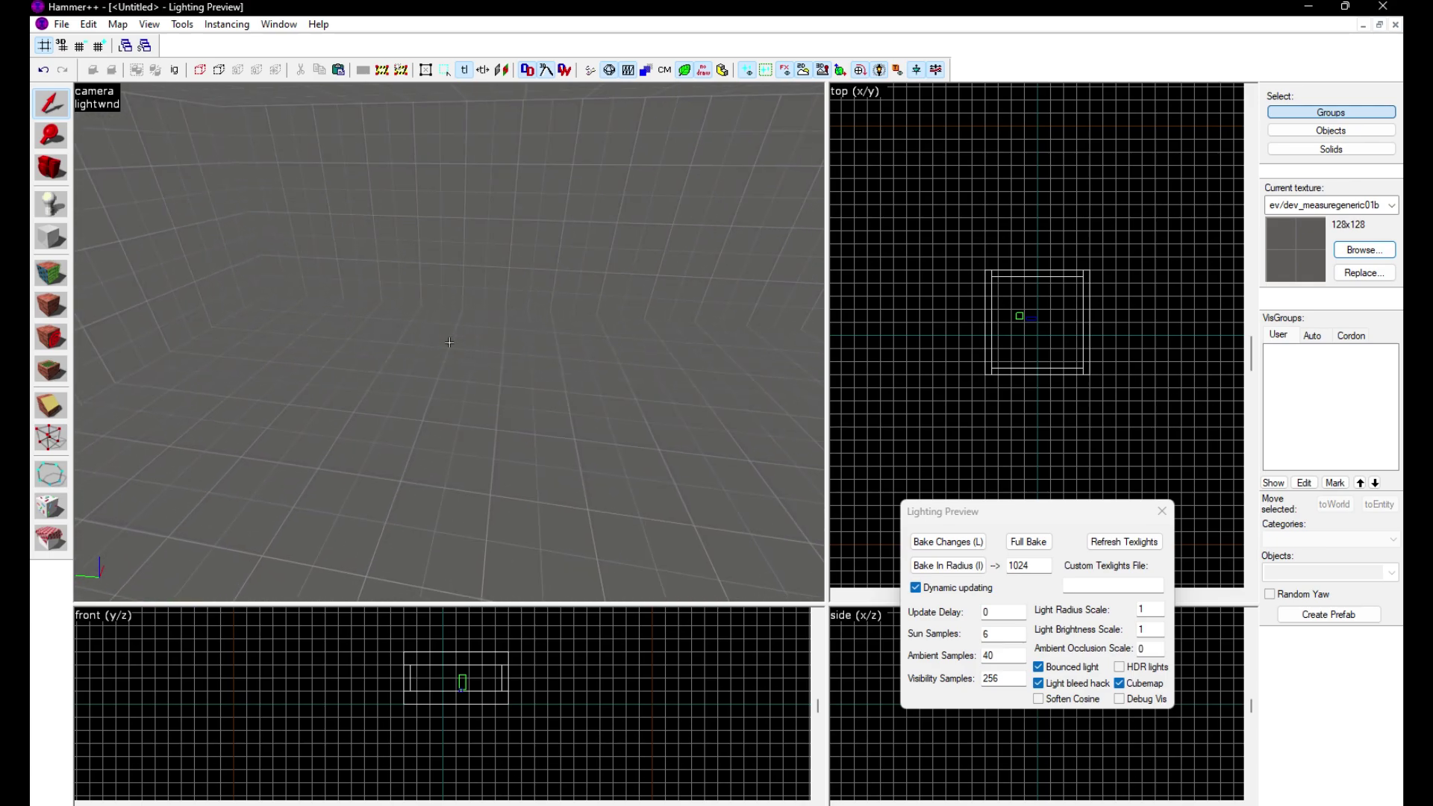
key("ctrl+v")
key("ctrl+v")
key("ctrl+v")
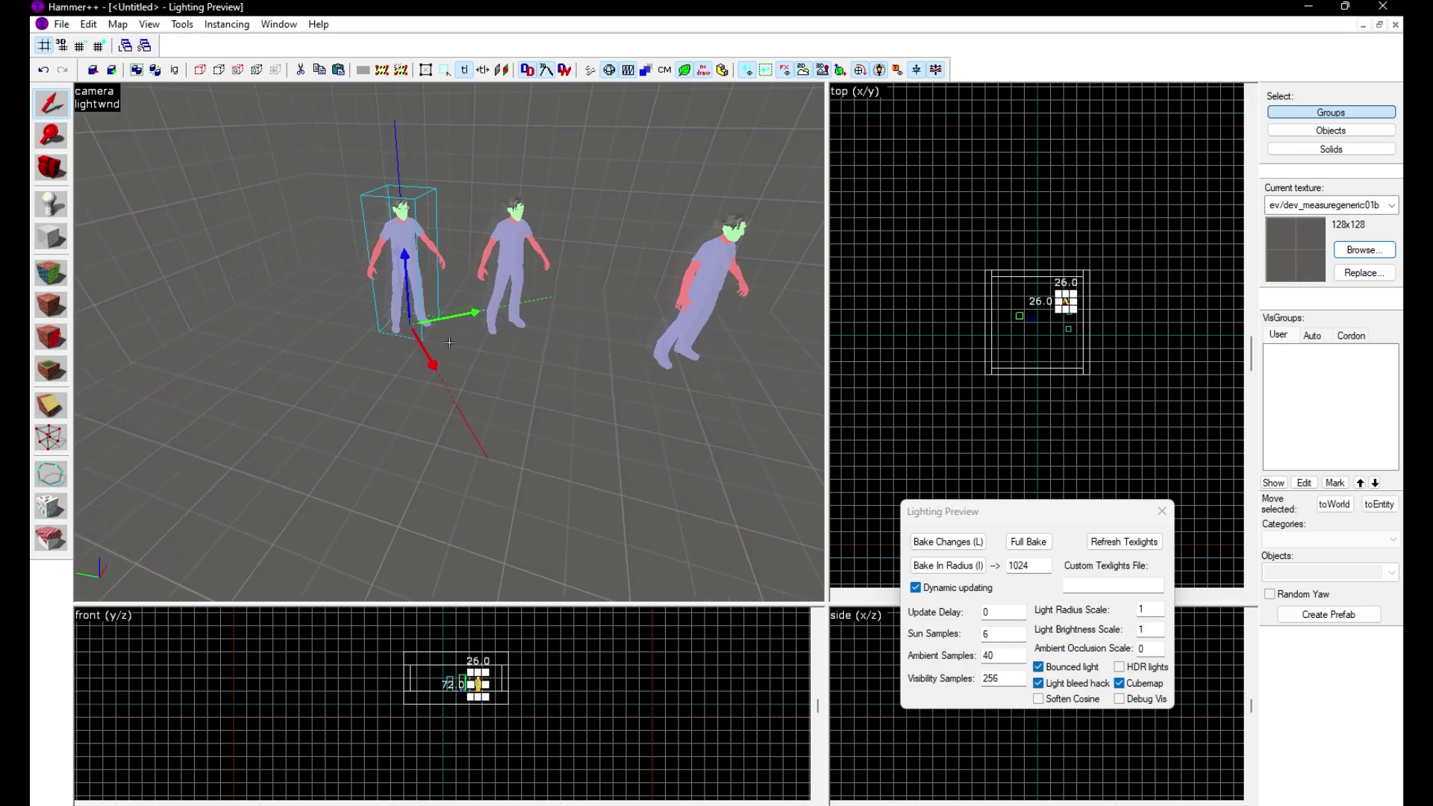
key("ctrl+v")
key("ctrl+v")
key("Escape")
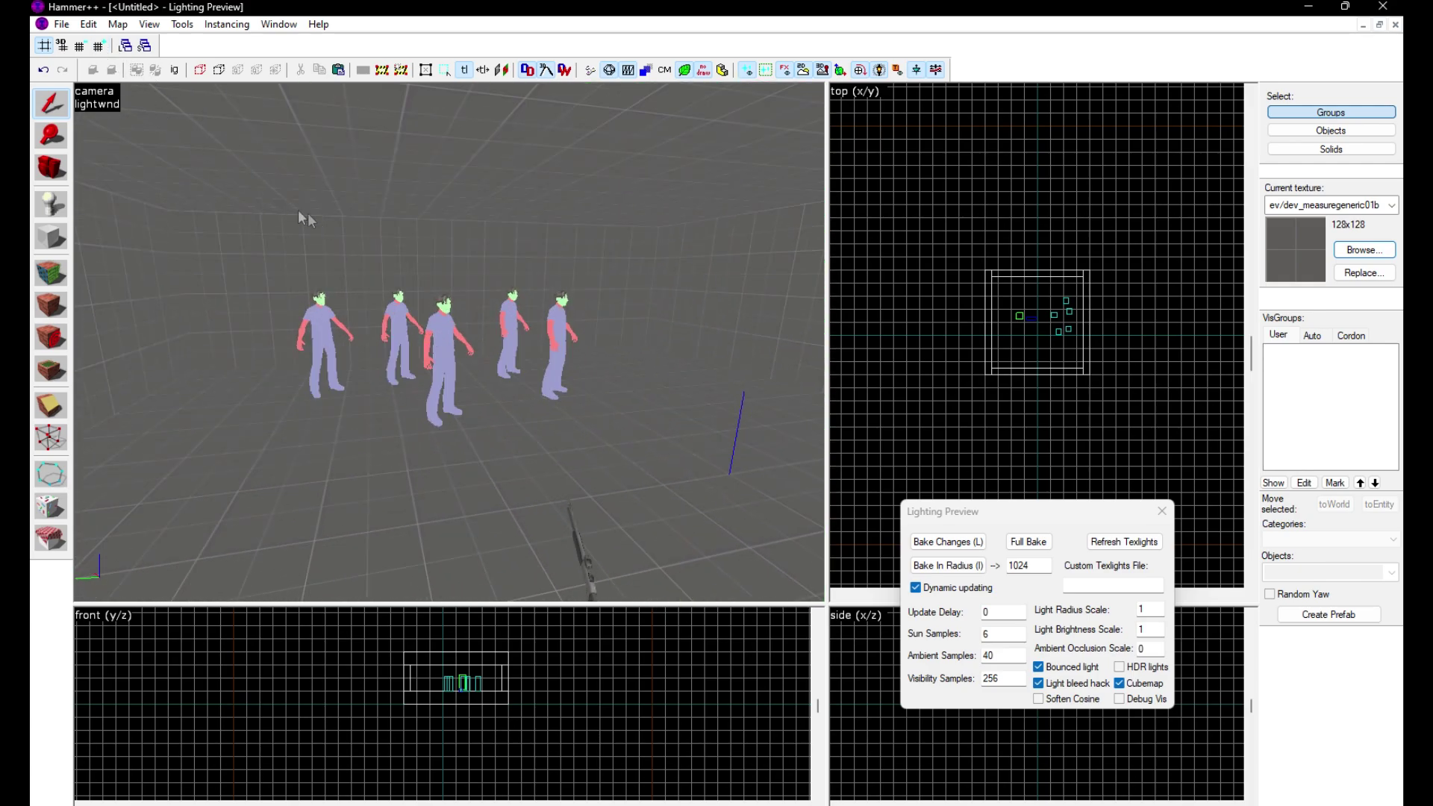
Save the map as tutorial in P3_sourcemap and compile it with BSP and VIS on Normal and RAD off, without running the game
key("ctrl+s")
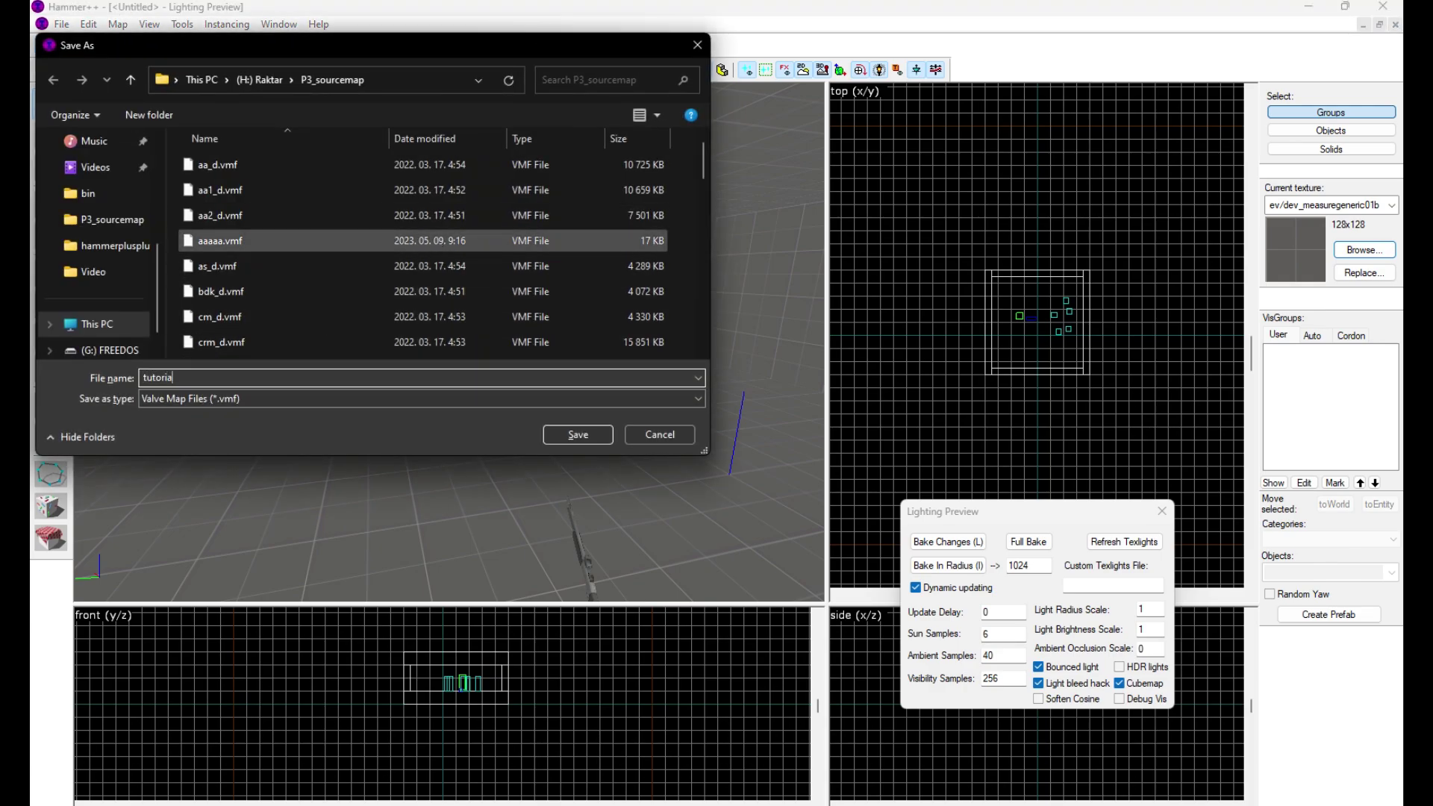
left_click(568, 440)
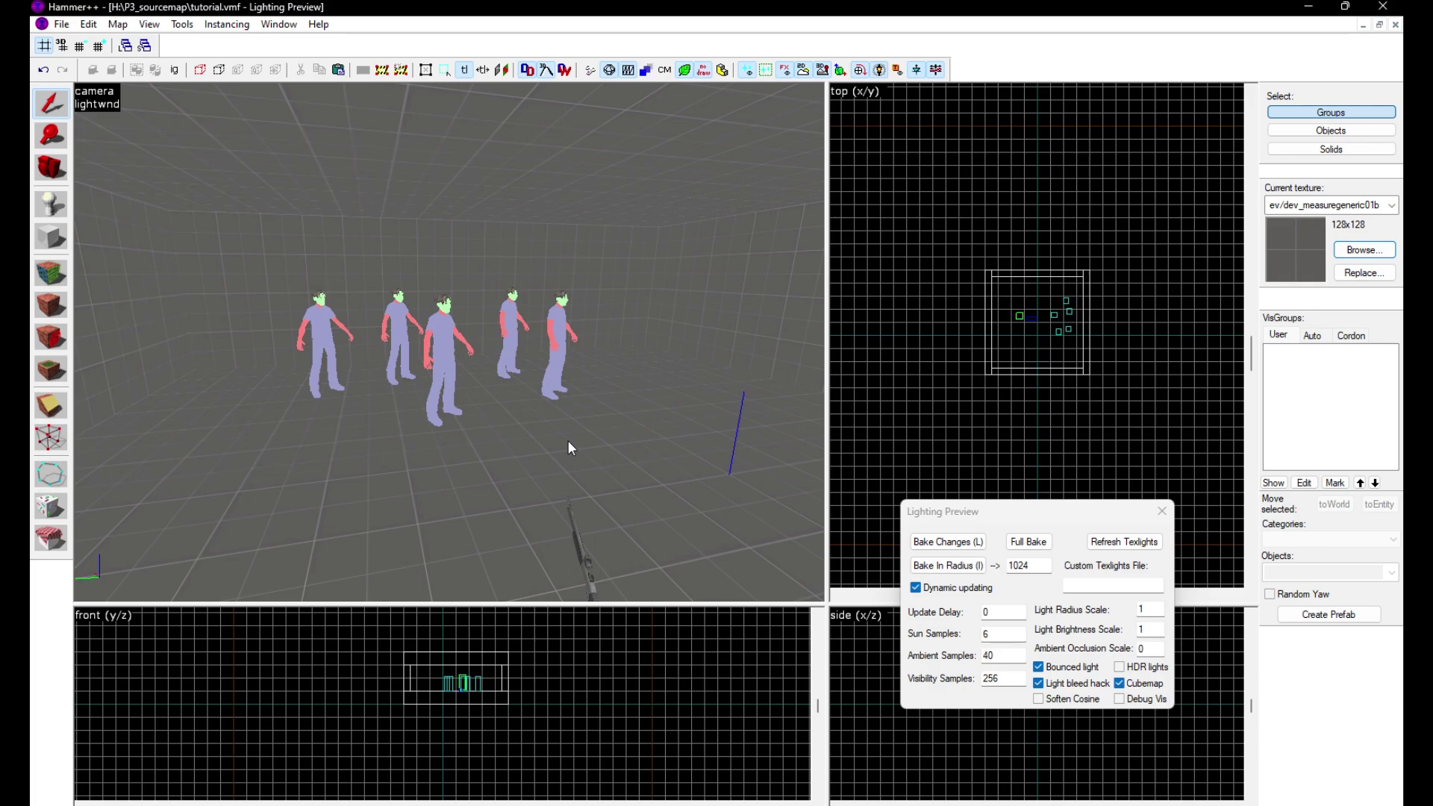
left_click(61, 24)
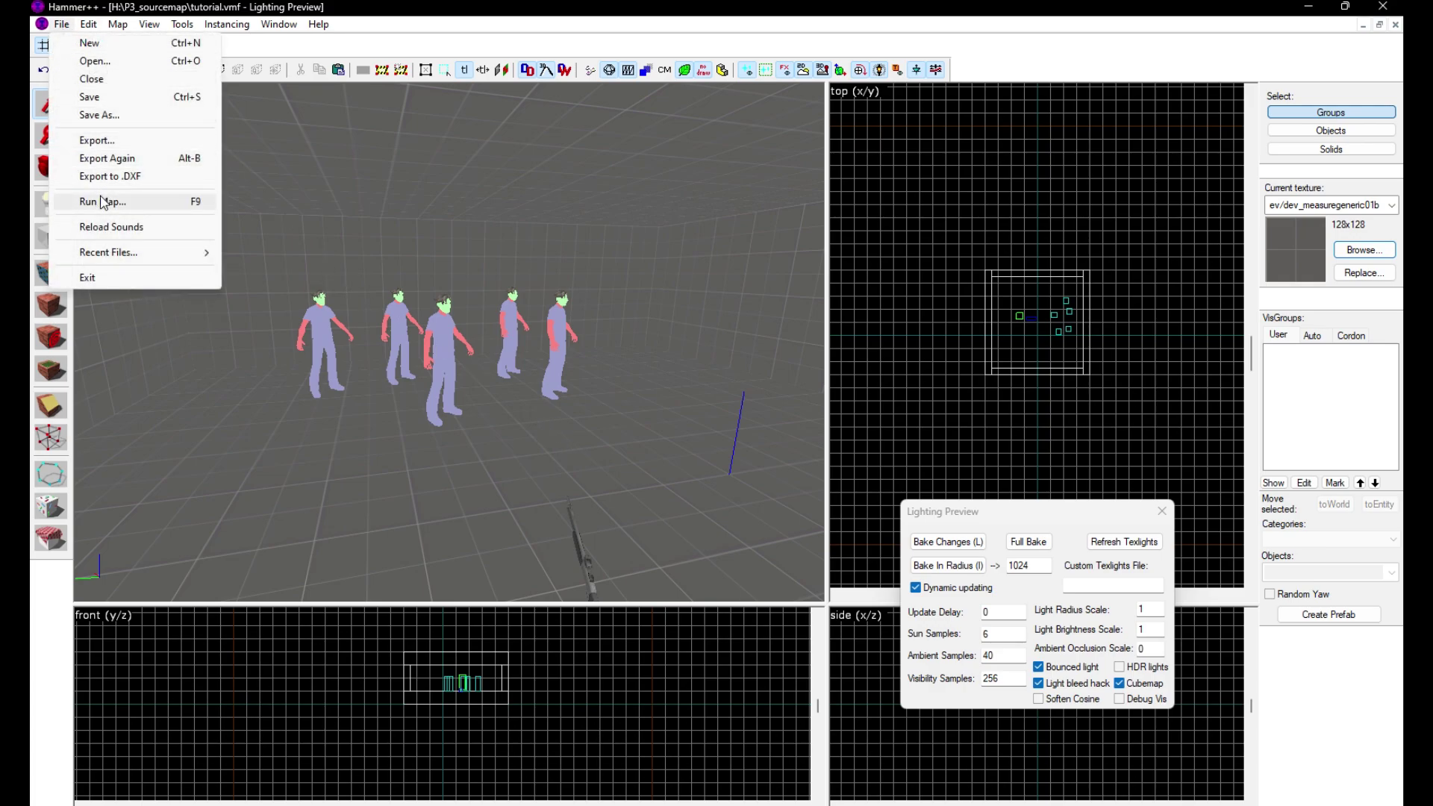
left_click(104, 202)
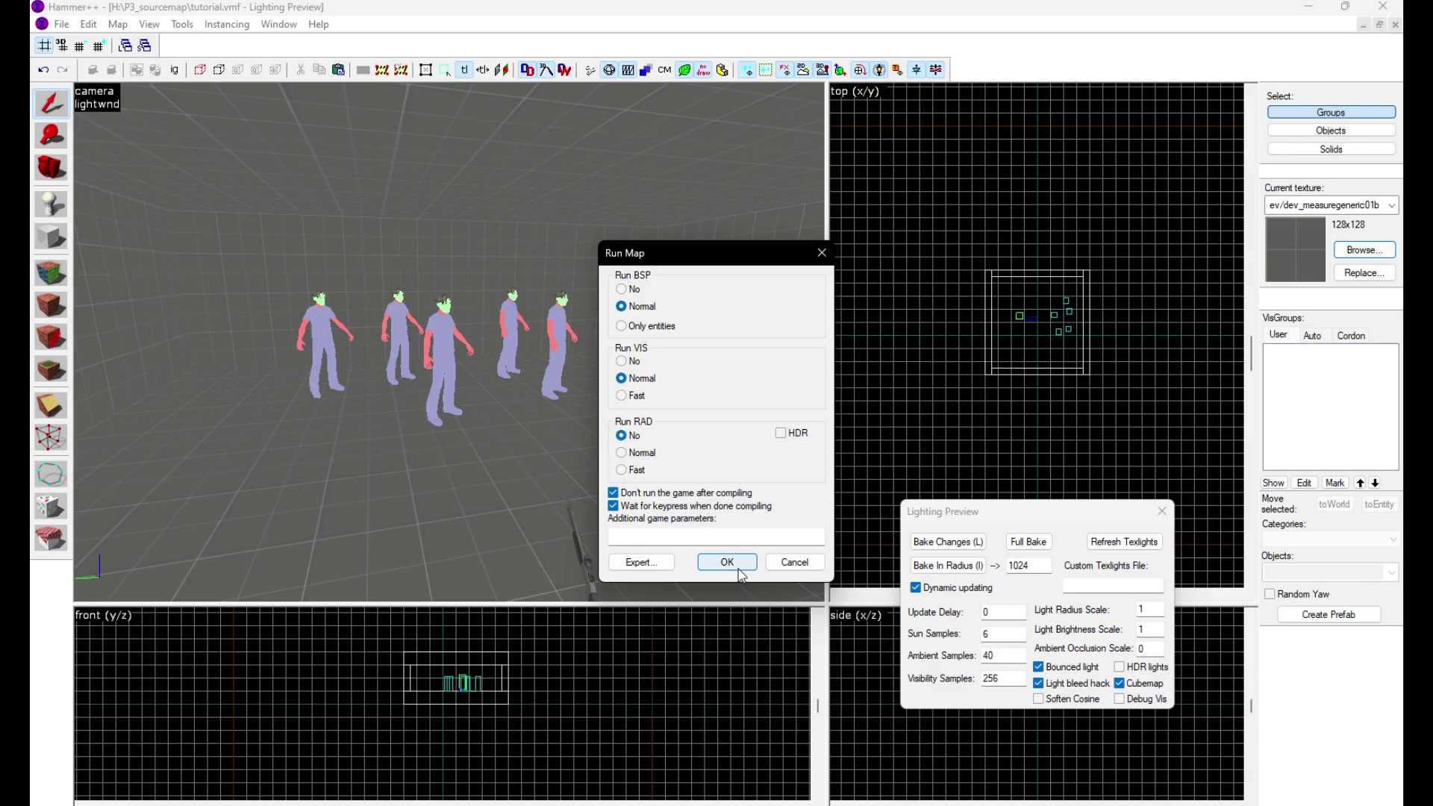
left_click(727, 562)
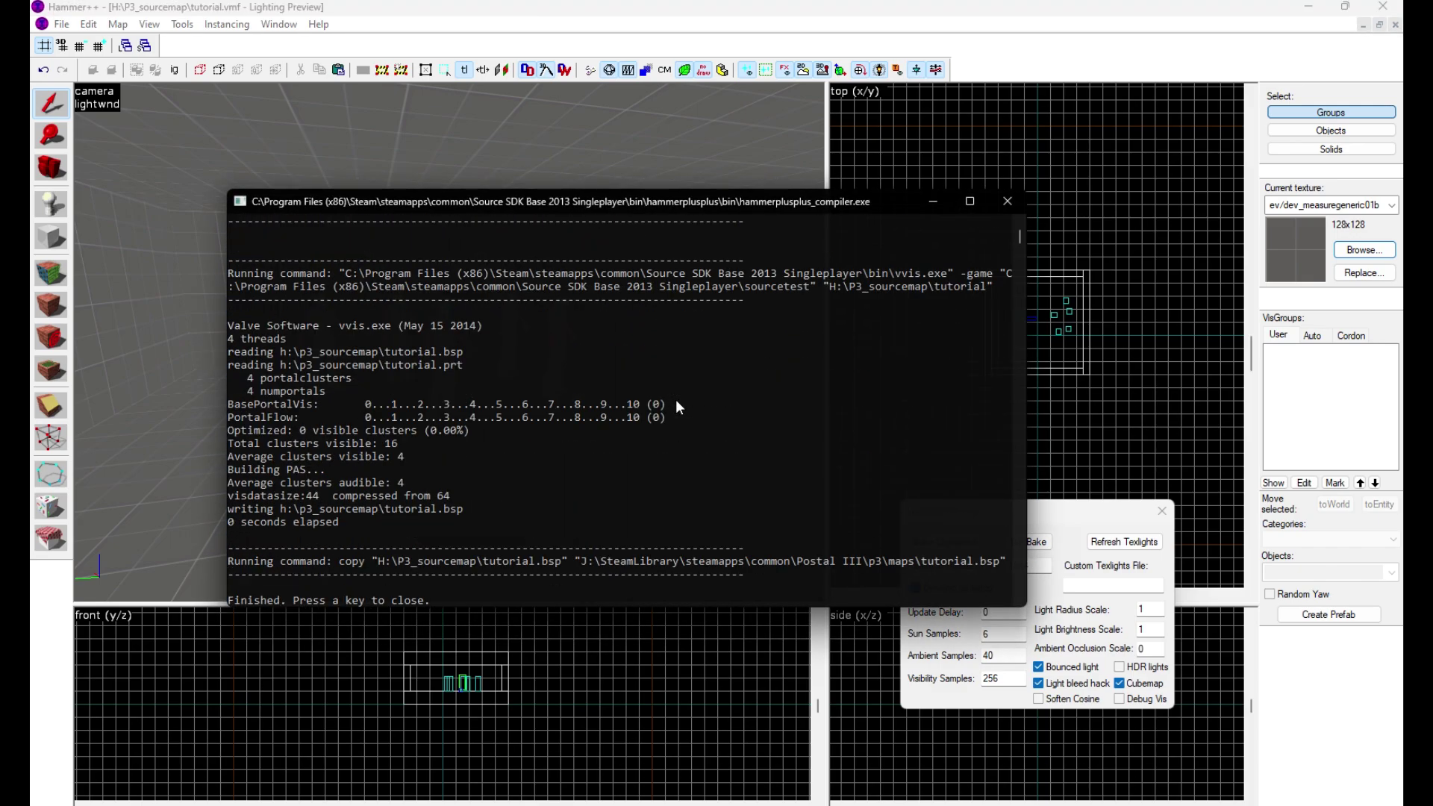
left_click_drag(1007, 565, 600, 567)
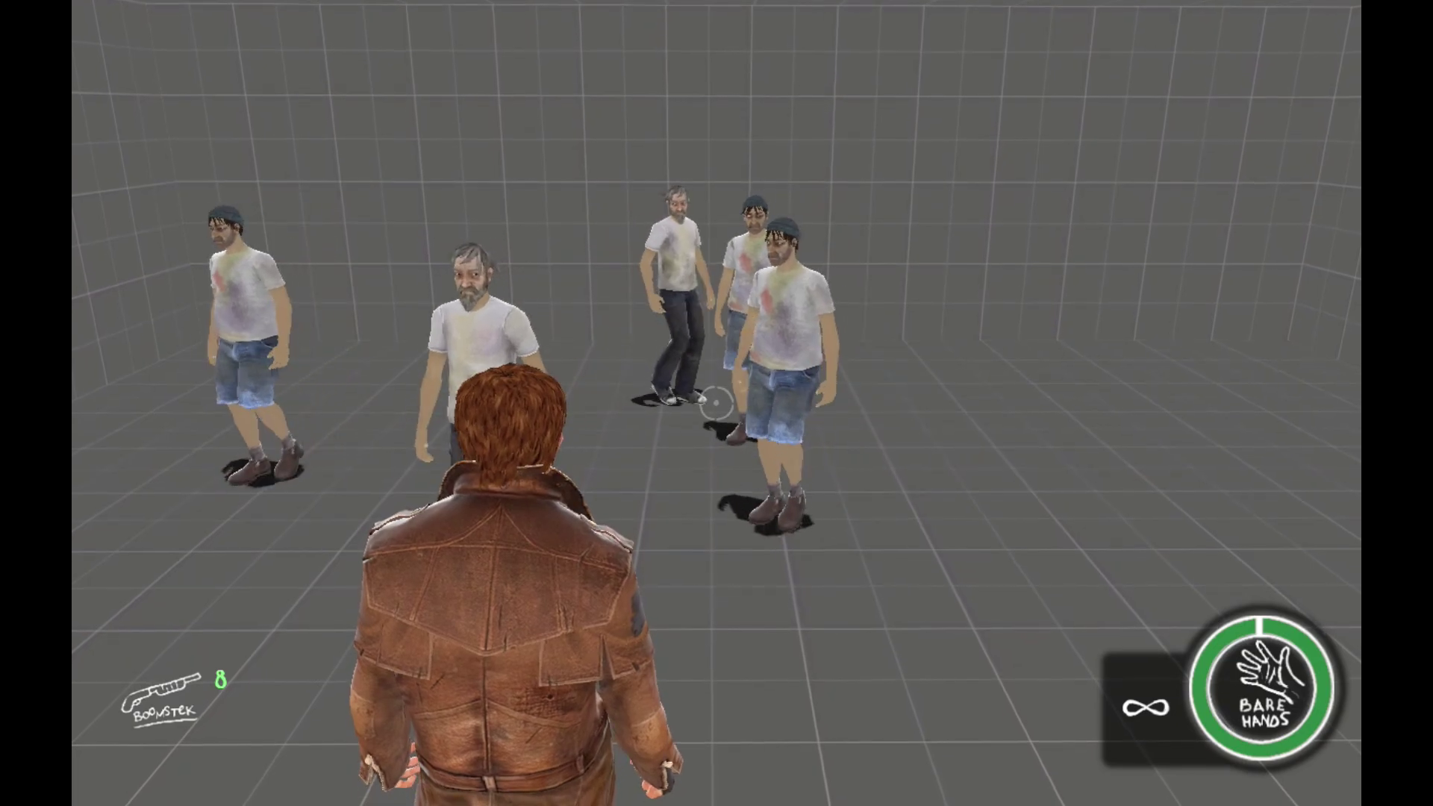
In Postal III, with the tutorial map loaded, run "exec camera" in the developer console and return to the game
scroll(715, 403, "down", 2)
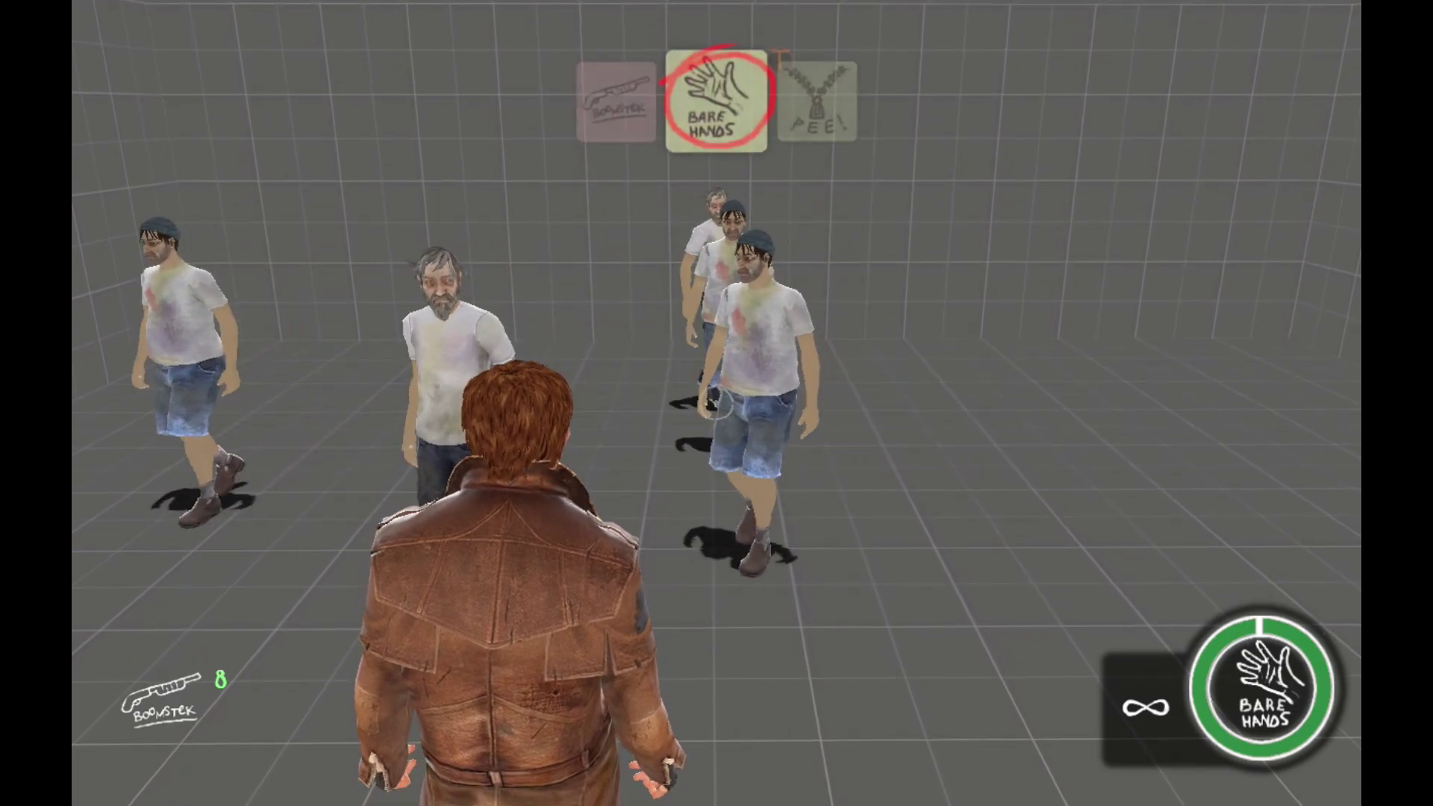
key("grave")
type("c")
key("BackSpace")
type("exec camera")
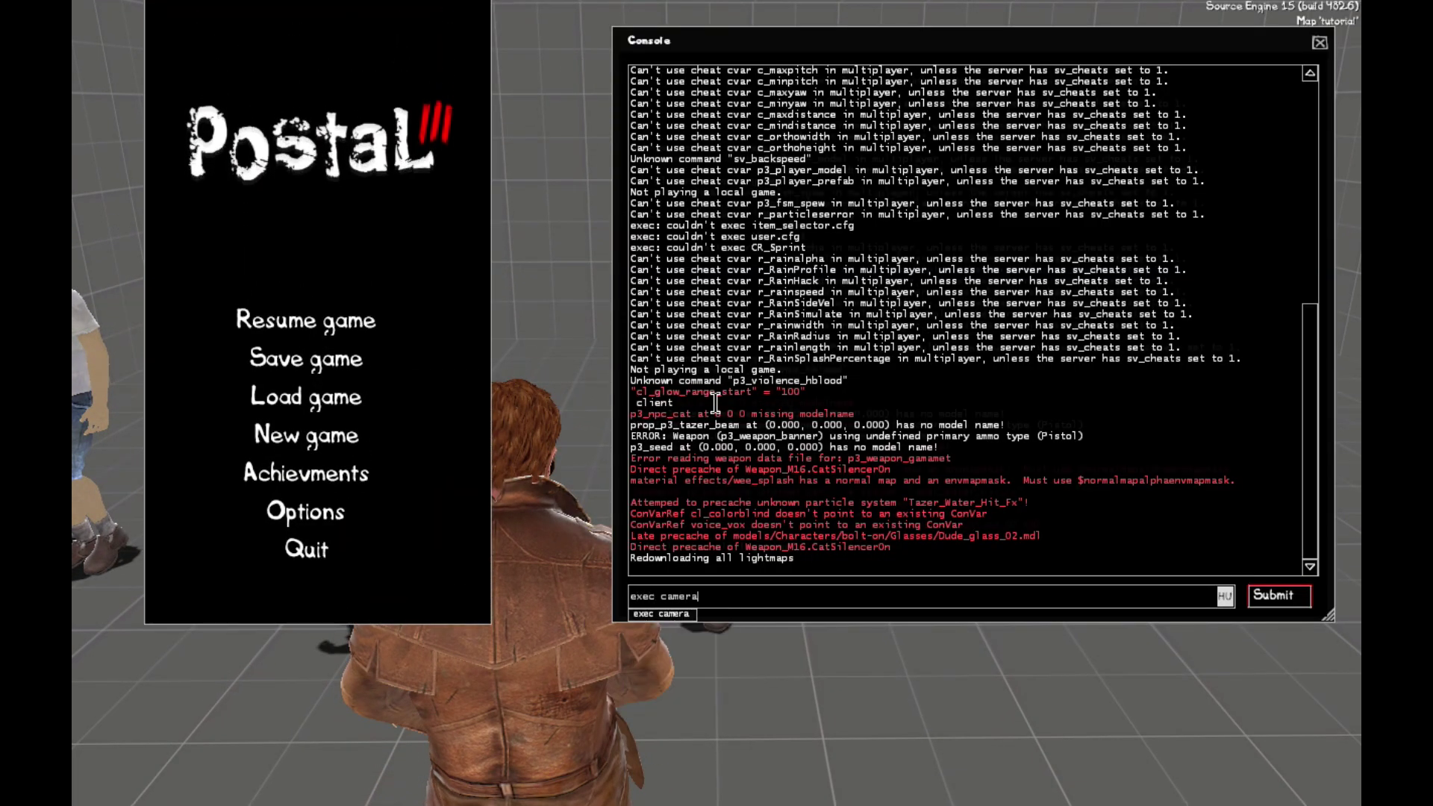
key("Return")
key("Escape")
Equip the shotgun and fire all its rounds at the NPCs to test the weapon and characters in the map
scroll(716, 403, "down", 1)
left_click(716, 403)
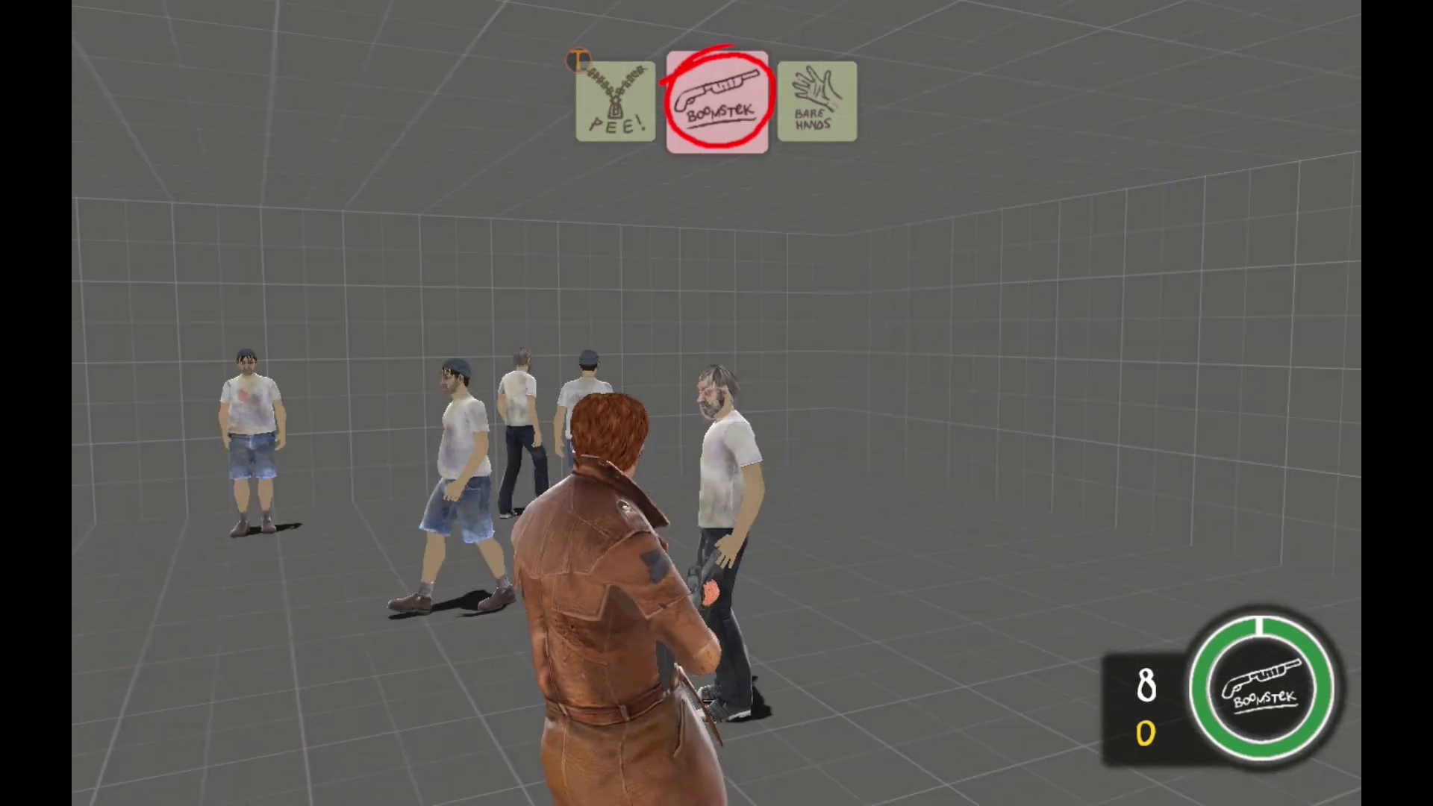
left_click(717, 403)
left_click(715, 403)
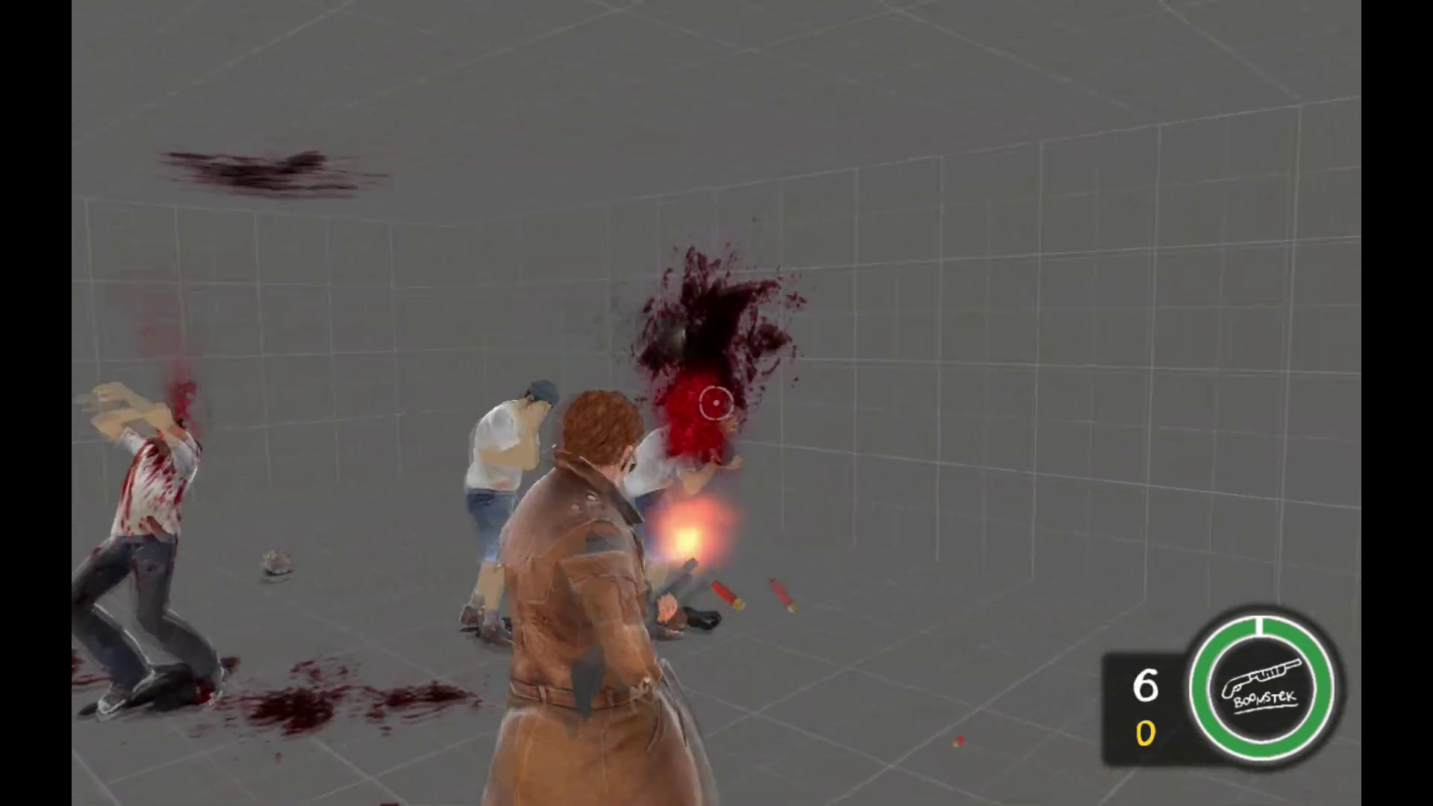
left_click(715, 403)
left_click(715, 403)
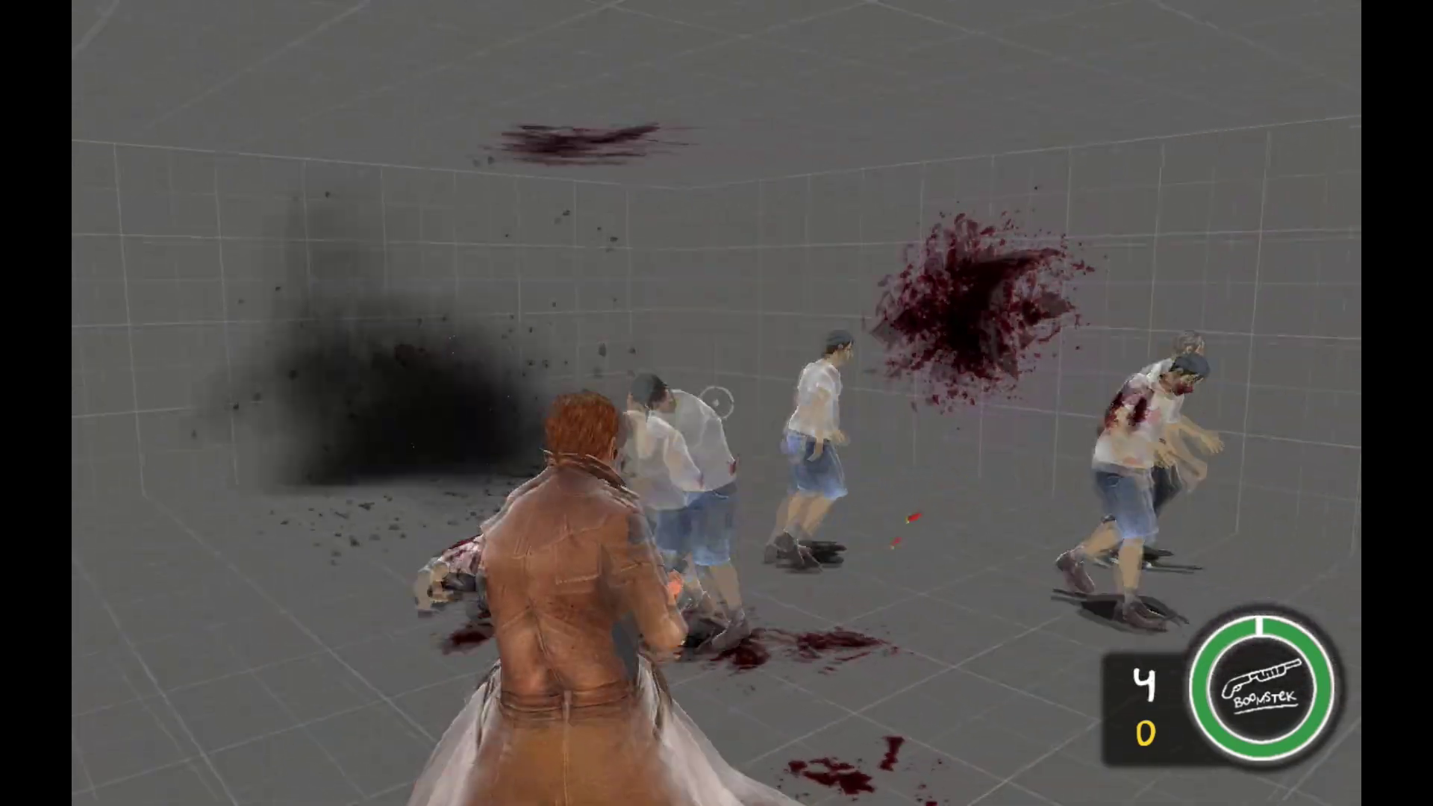
left_click(715, 403)
left_click(715, 403)
left_click(715, 403)
left_click(715, 403)
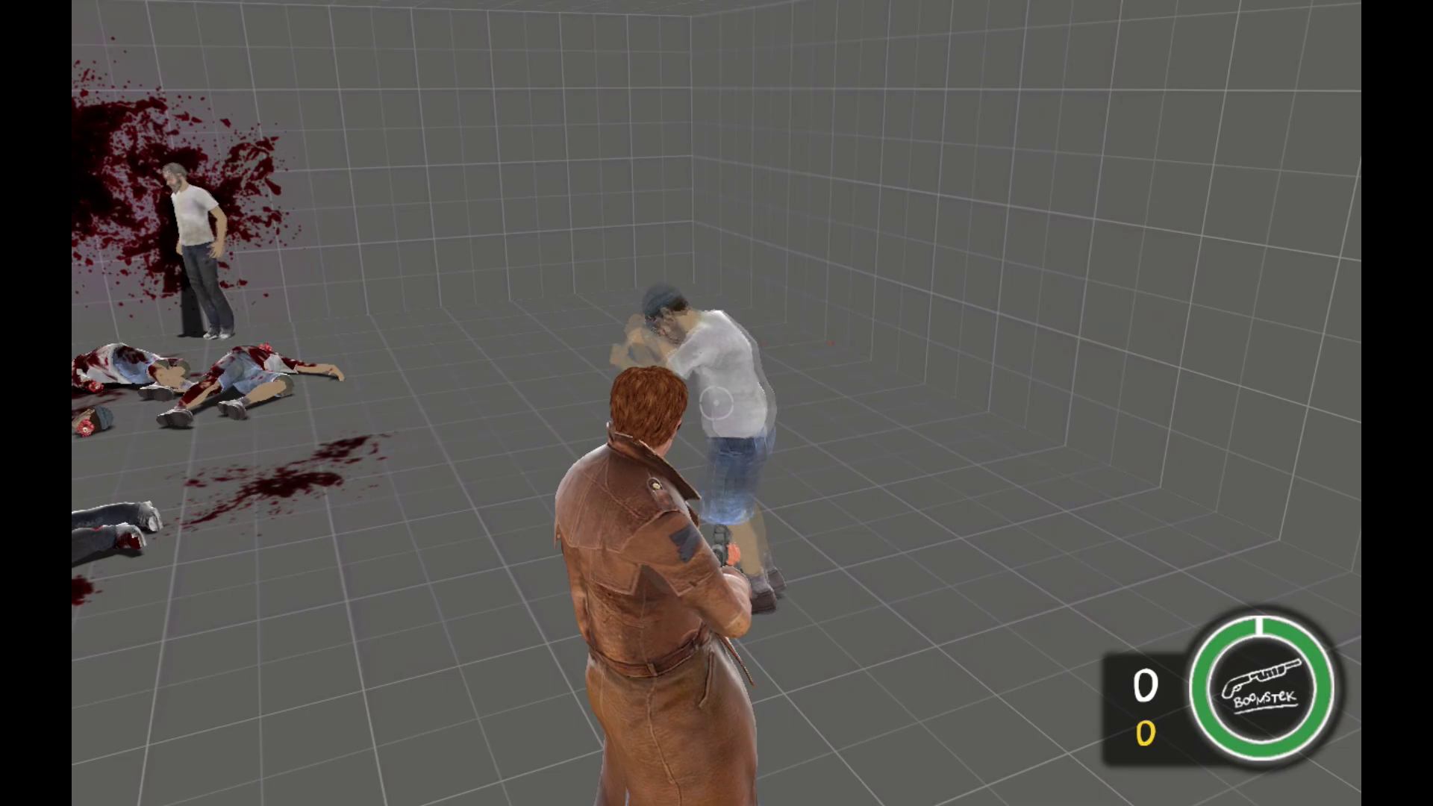
key("w")
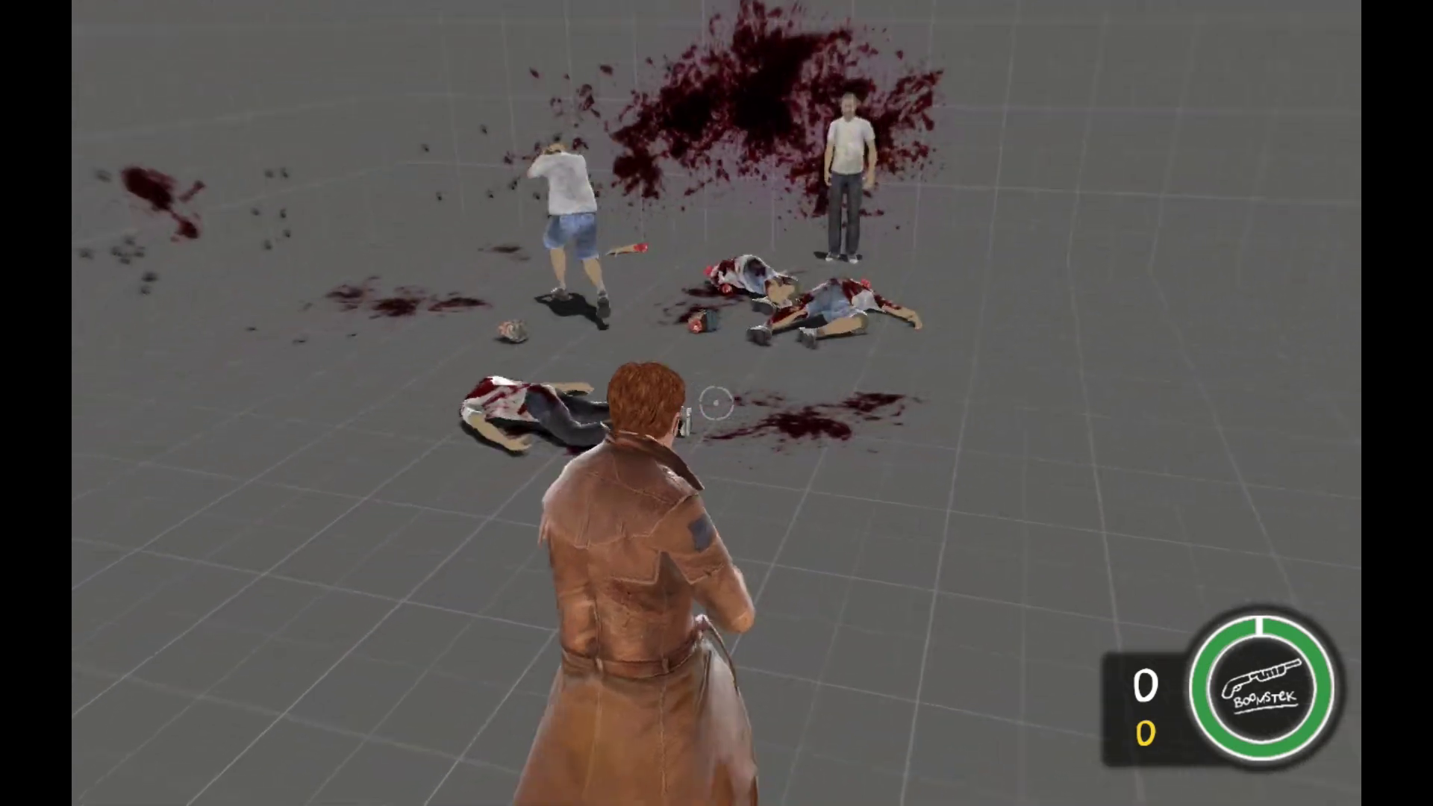